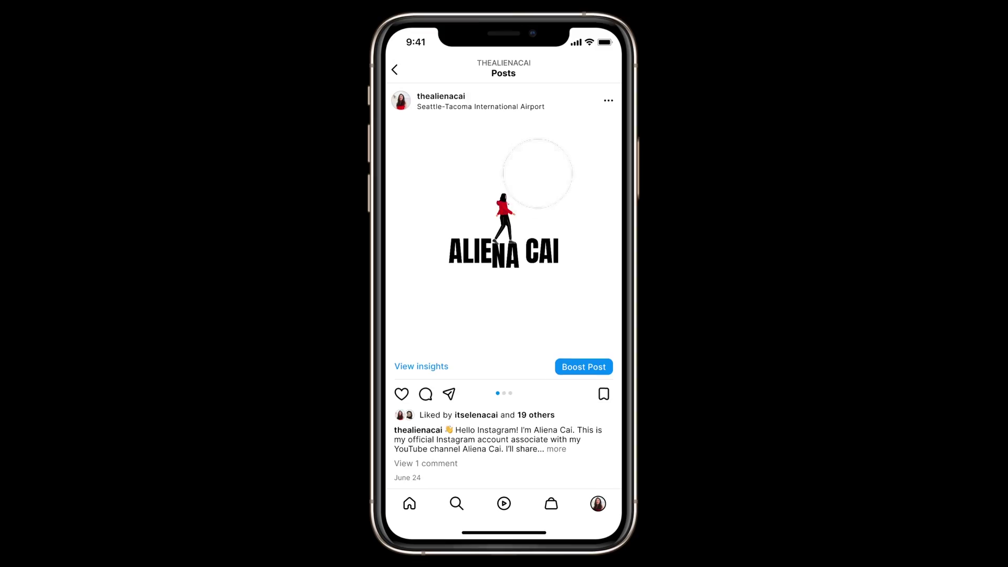
- Copy the share link for the Instagram UI Practice prototype from the Share prototype dialog
scroll(537, 268, down, 5)
scroll(533, 337, up, 6)
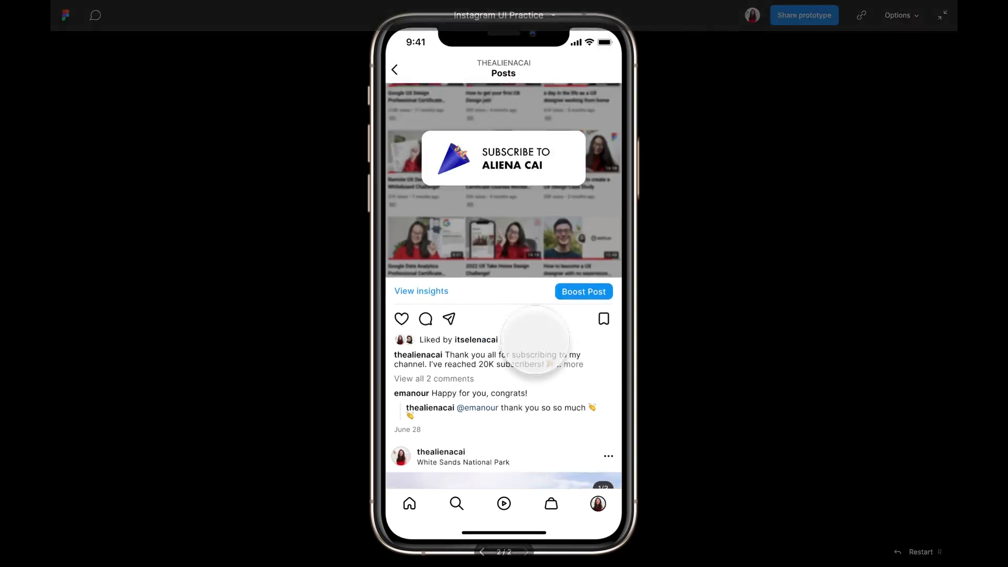
scroll(535, 106, down, 10)
scroll(535, 107, down, 5)
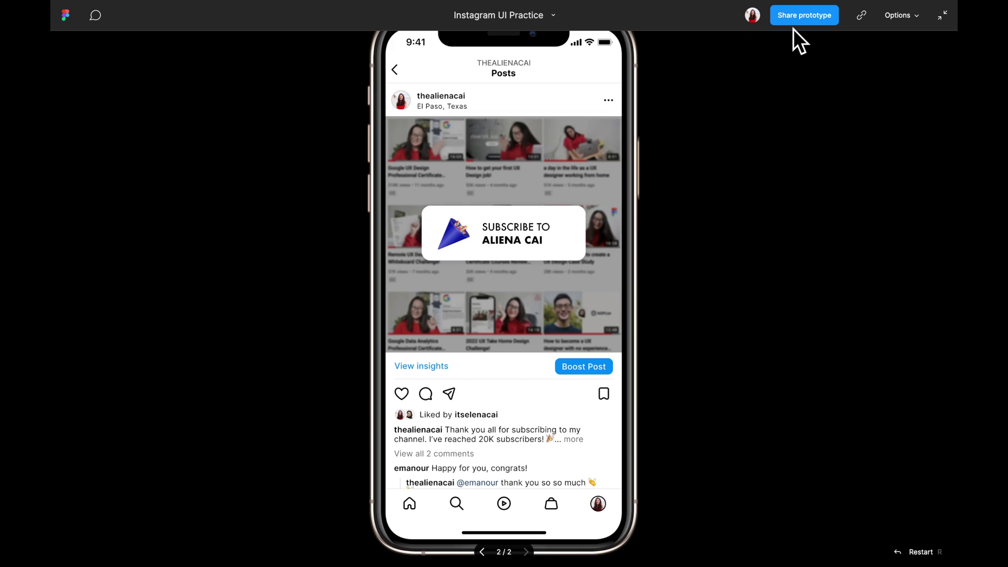
click(793, 21)
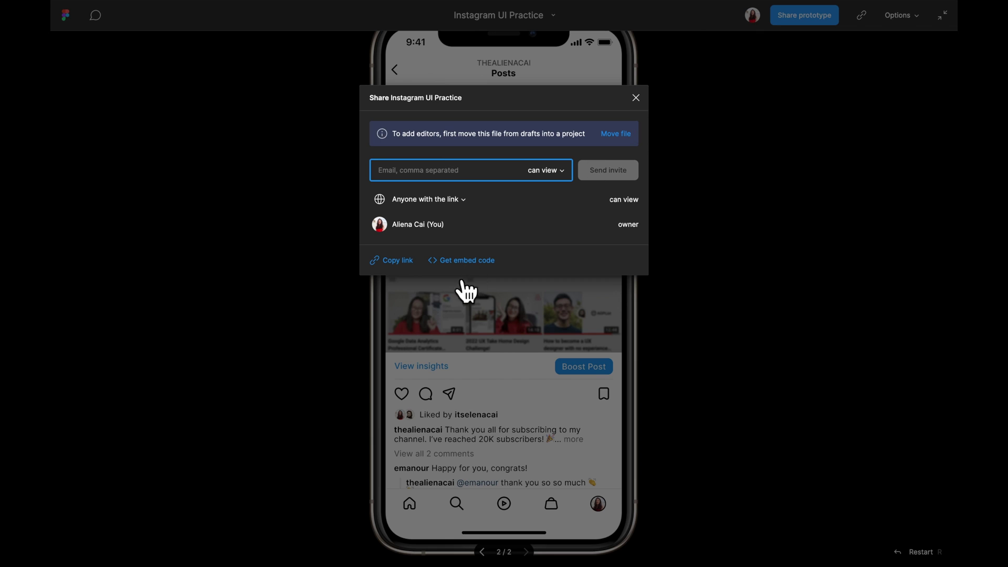
click(636, 98)
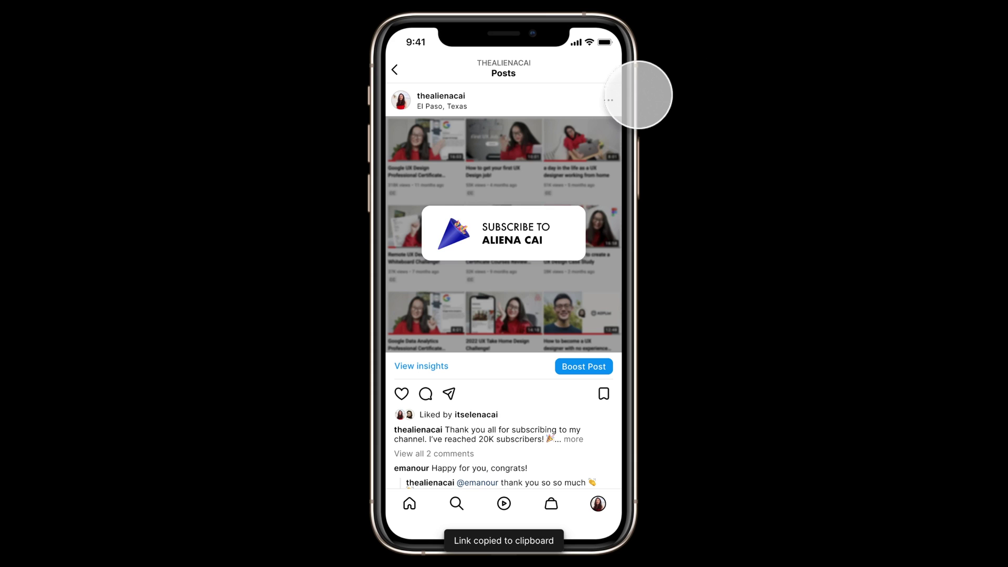
scroll(535, 176, up, 5)
scroll(535, 176, down, 5)
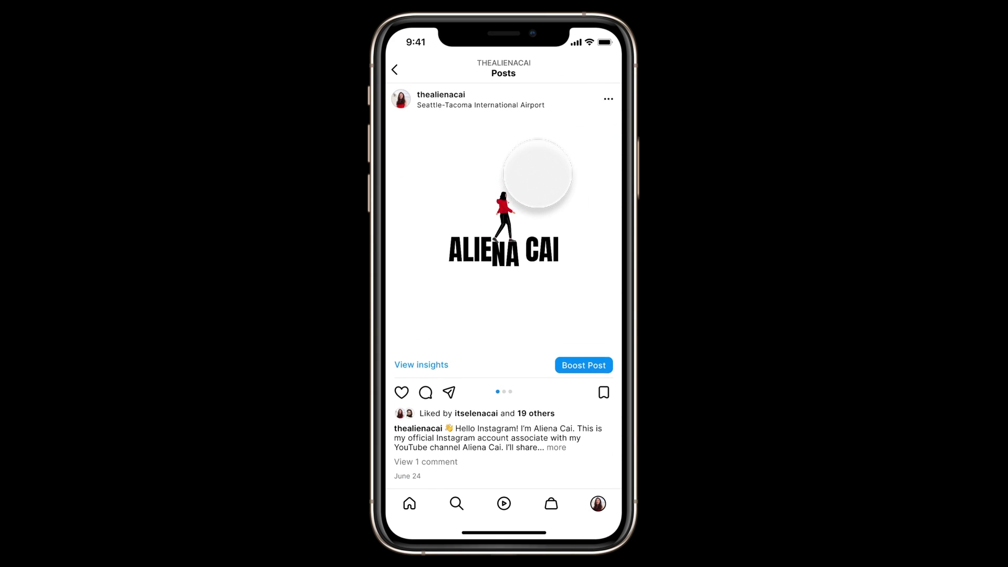
scroll(540, 173, up, 10)
scroll(534, 204, up, 3)
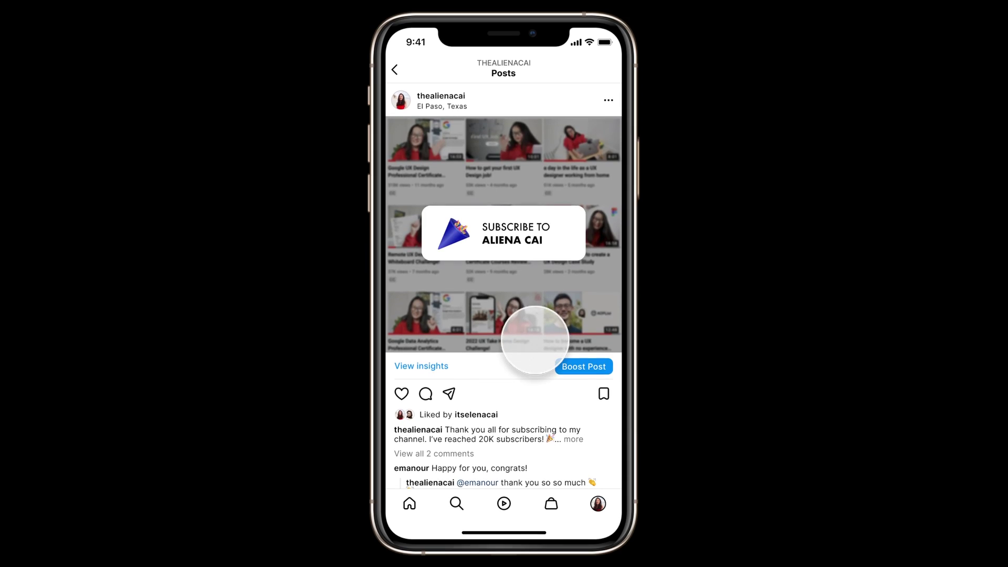
scroll(534, 344, down, 3)
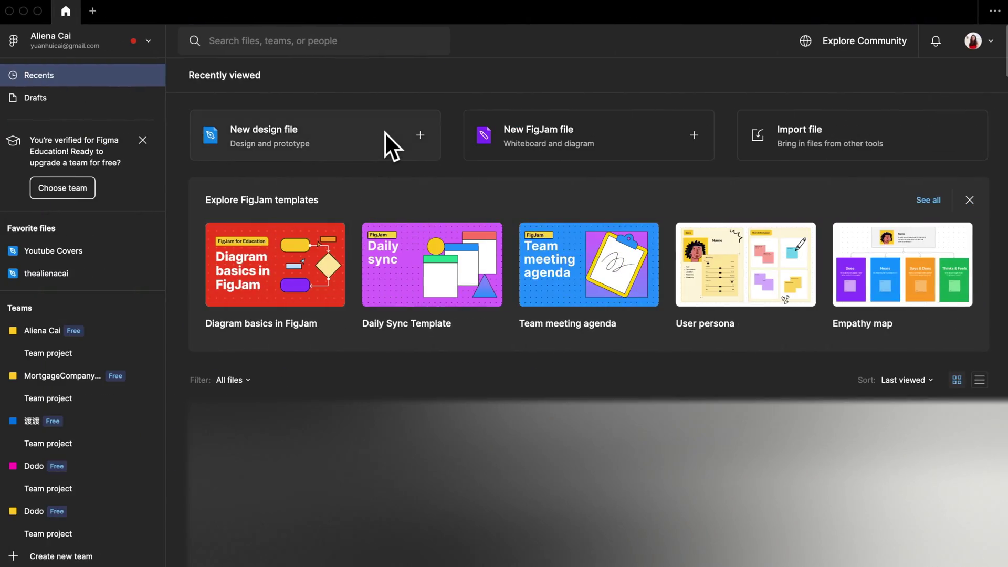
- Create a new design file holding a blank iPhone 13 / 13 Pro frame
click(386, 132)
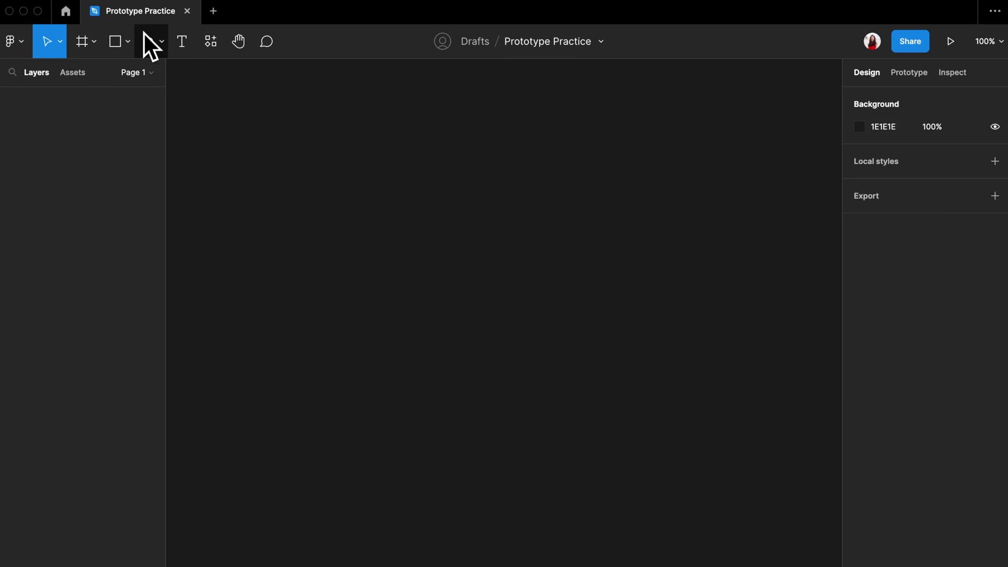
click(93, 42)
click(92, 78)
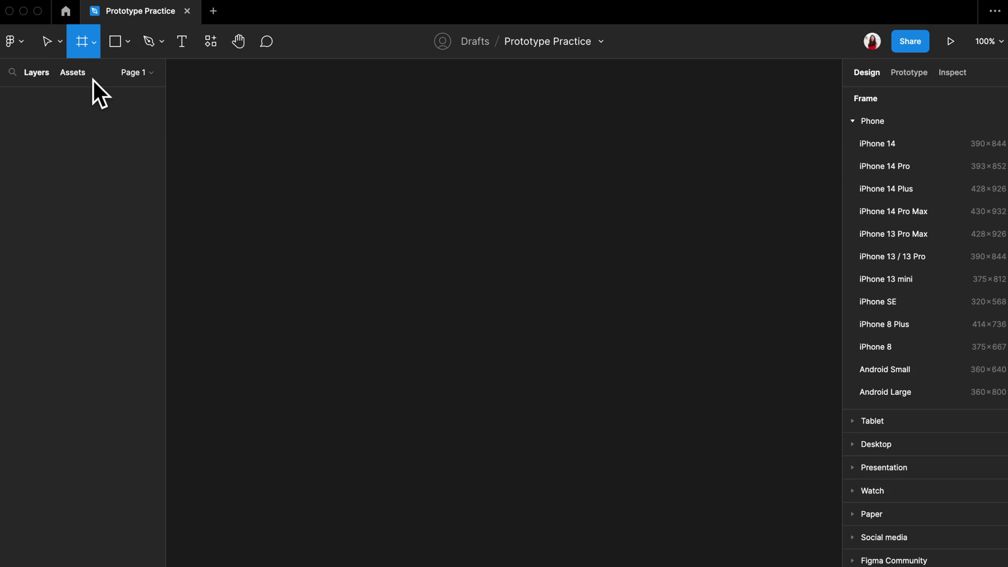
click(895, 257)
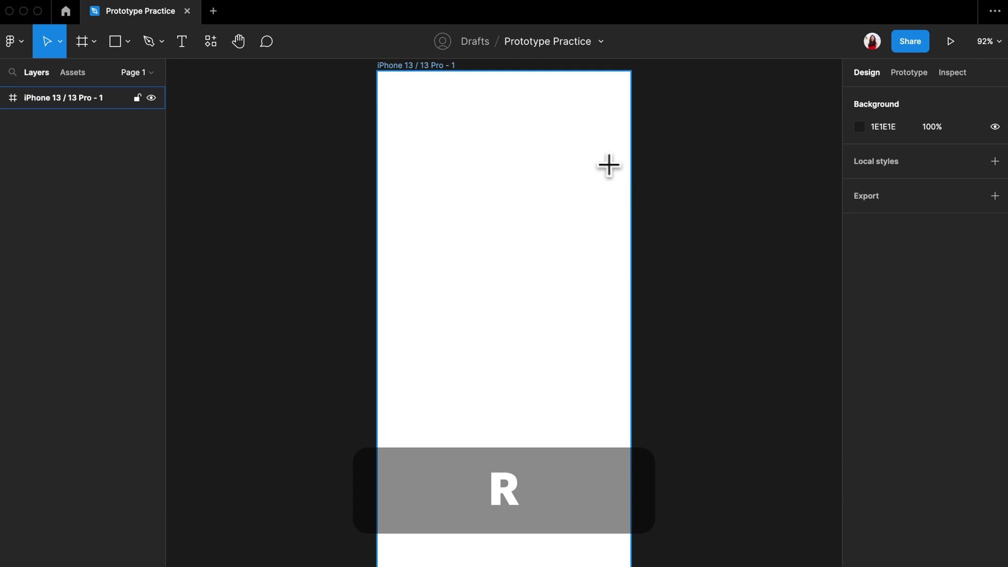
- Draw a header bar across the frame's top and fill it mid grey 868686
key(r)
mouse_move(414, 133)
mouse_down()
mouse_move(620, 194)
mouse_move(562, 135)
mouse_move(562, 121)
mouse_move(640, 135)
mouse_up()
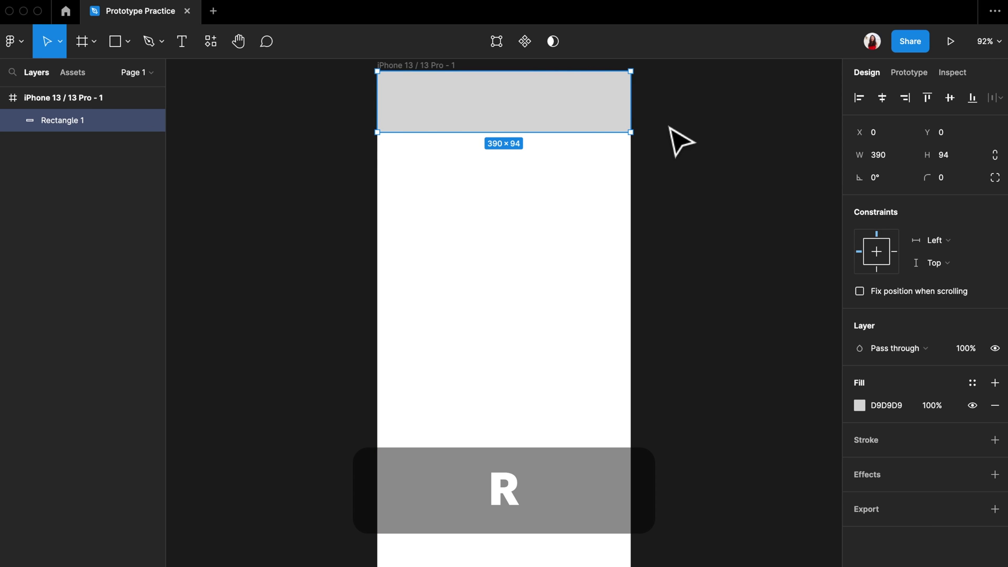
click(861, 405)
drag(828, 417, 659, 347)
click(679, 195)
- Add 20pt Header text centred in the header bar
key(r)
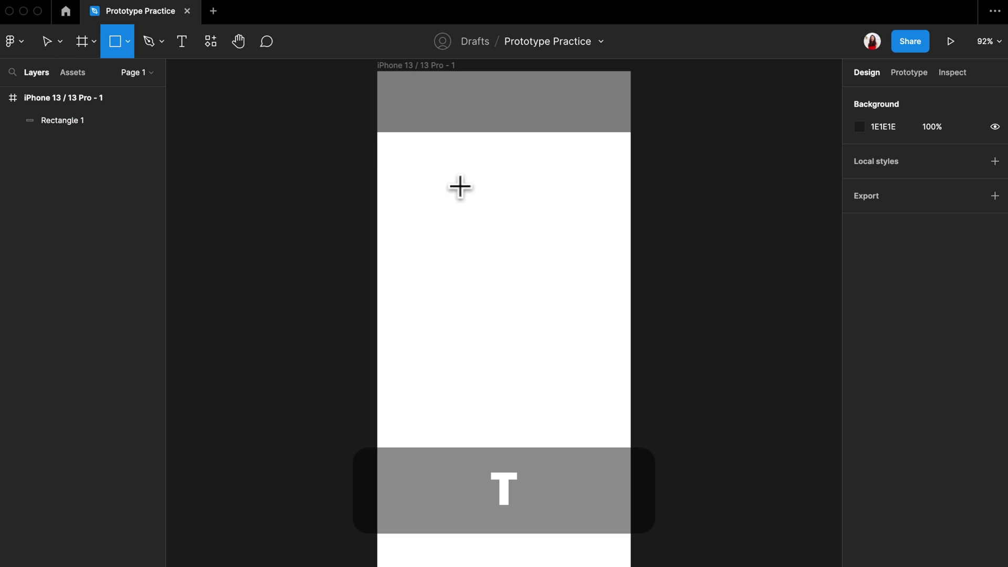
key(t)
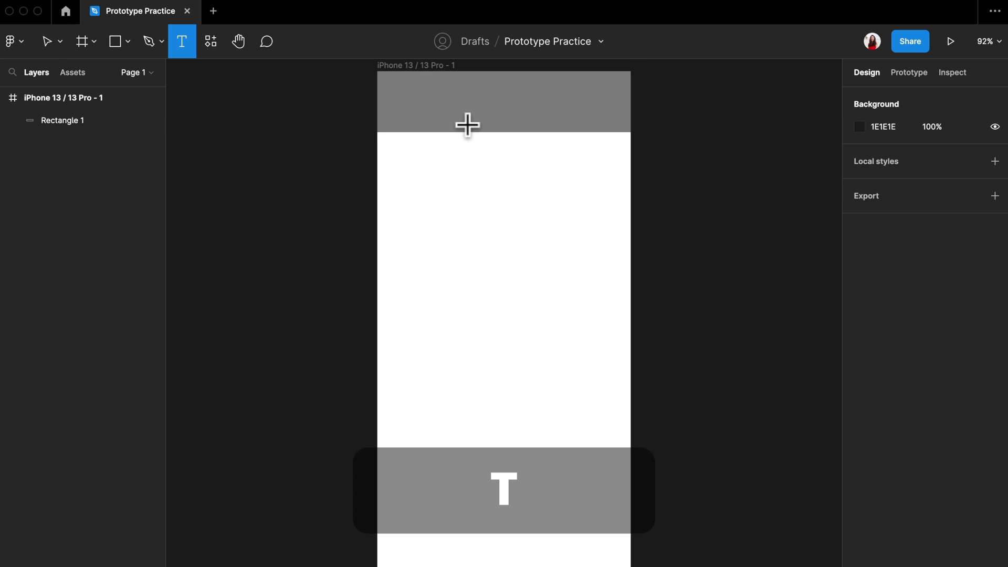
click(455, 115)
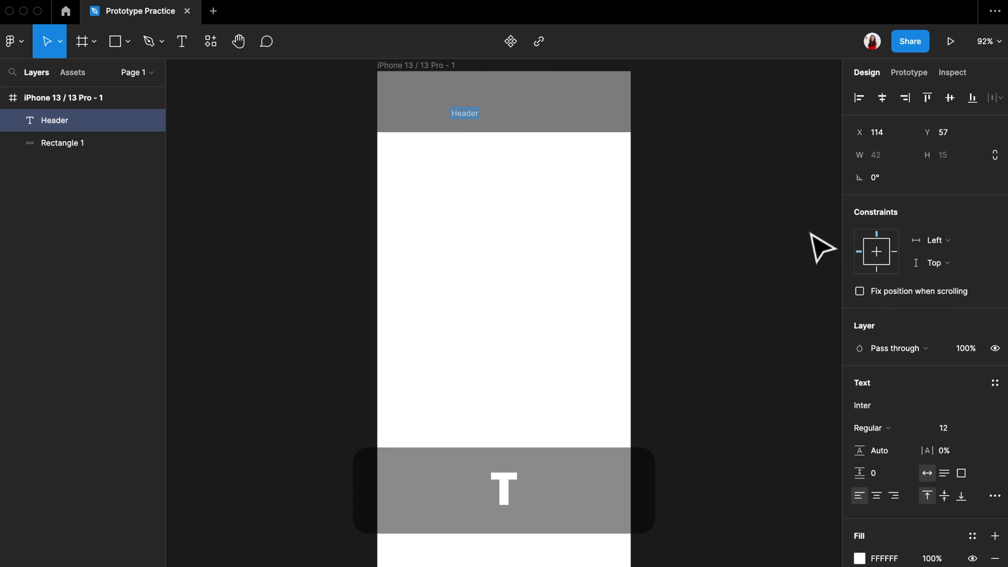
text(20)
key(Return)
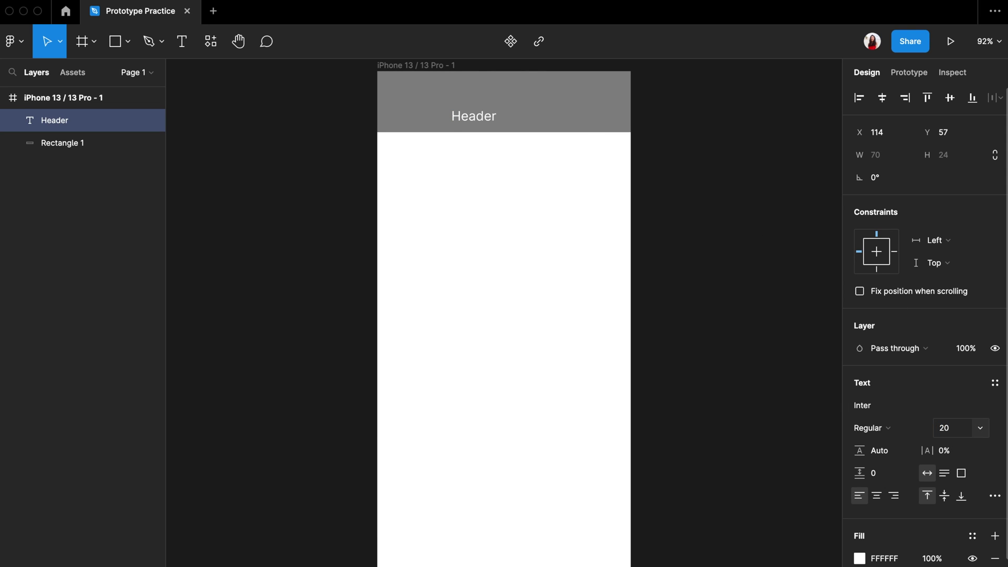
drag(478, 126, 511, 129)
- Copy the grey header bar and move the duplicate to the frame's bottom as the footer
click(573, 130)
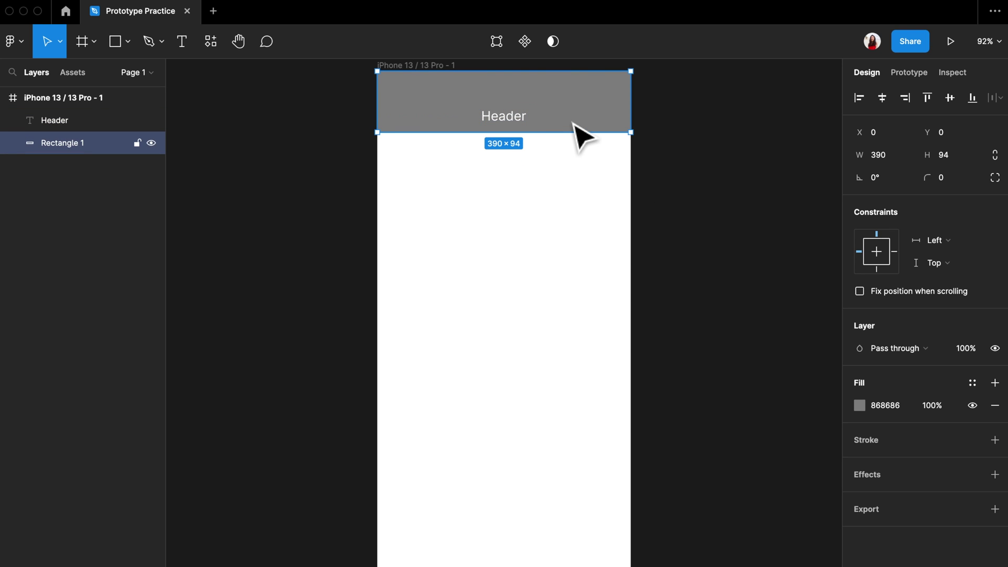
key(ctrl+c)
key(ctrl+v)
drag(574, 130, 580, 566)
scroll(470, 508, down, 3)
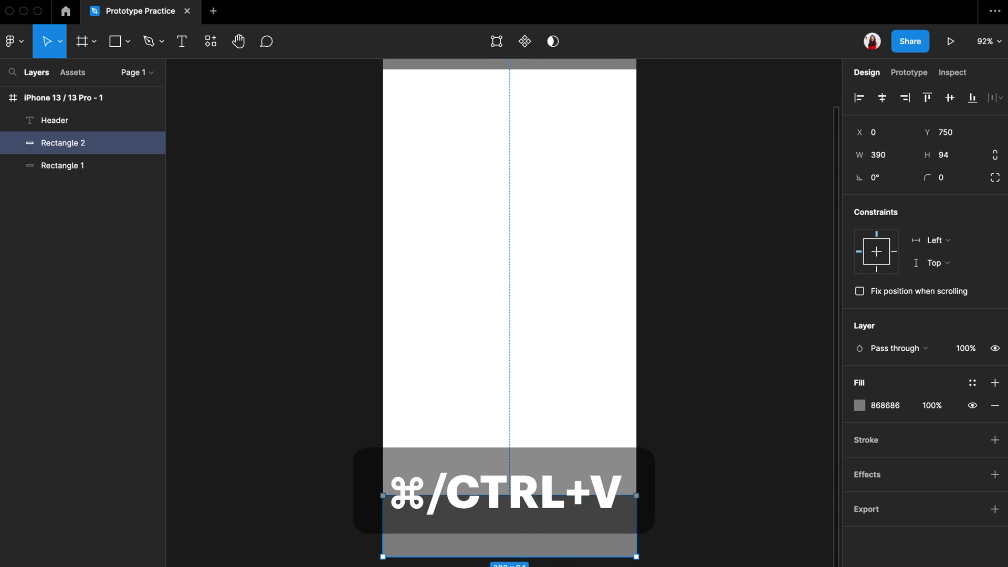
- Draw small icon squares inside the footer bar
key(r)
mouse_move(515, 531)
mouse_down()
mouse_move(528, 545)
mouse_move(521, 528)
mouse_move(423, 527)
mouse_move(602, 527)
mouse_up()
scroll(526, 538, up, 3)
key(ctrl+v)
scroll(602, 423, down, 3)
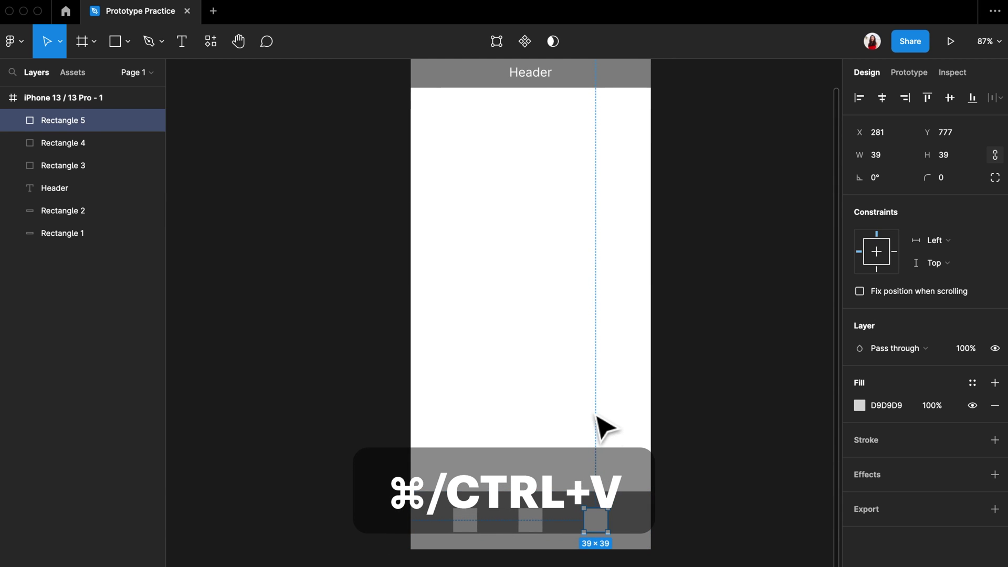
click(603, 424)
- Draw a 334×153 content card below the header and paste two more stacked beneath it
key(r)
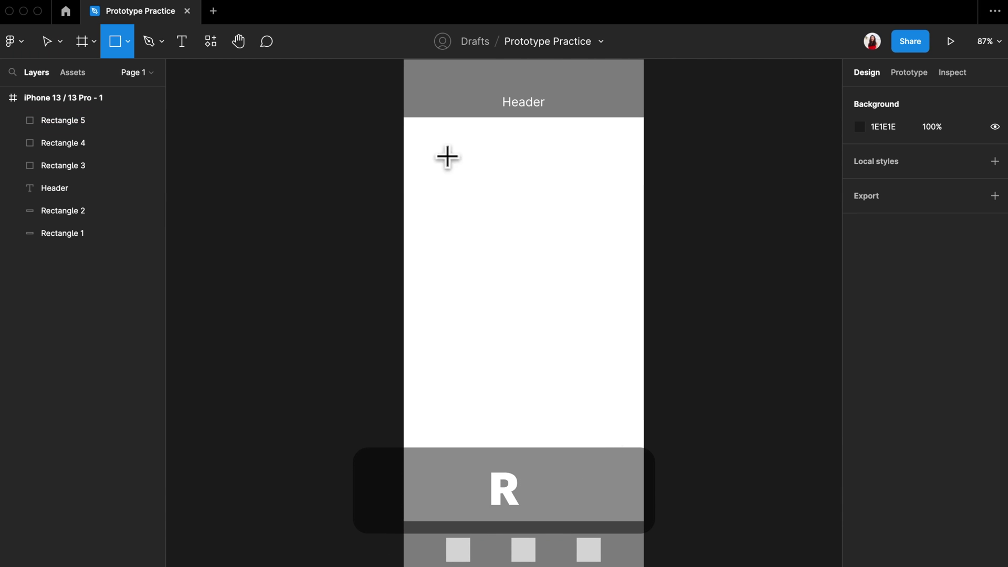
drag(420, 136, 627, 220)
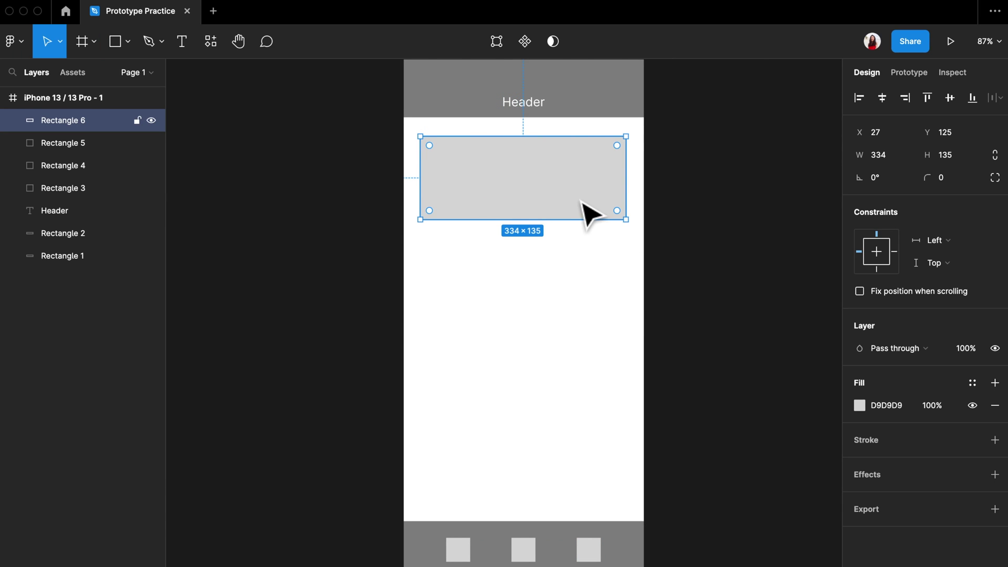
mouse_move(569, 231)
mouse_down()
mouse_move(568, 247)
mouse_move(568, 212)
mouse_up()
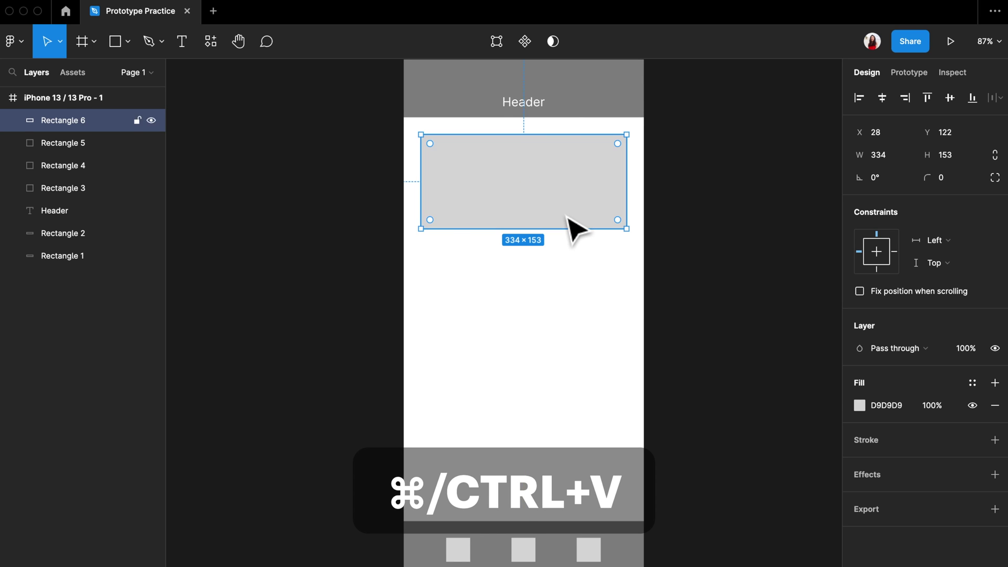
key(ctrl+v)
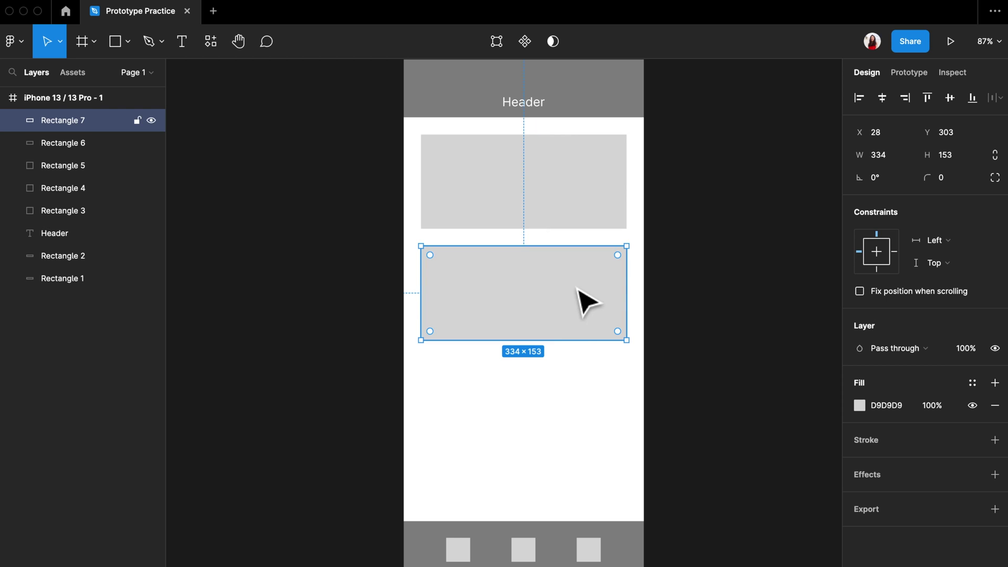
key(ctrl+v)
scroll(490, 353, down, 2)
drag(490, 353, 487, 438)
- Keep iPhone 13 as the prototype's preview device
click(630, 423)
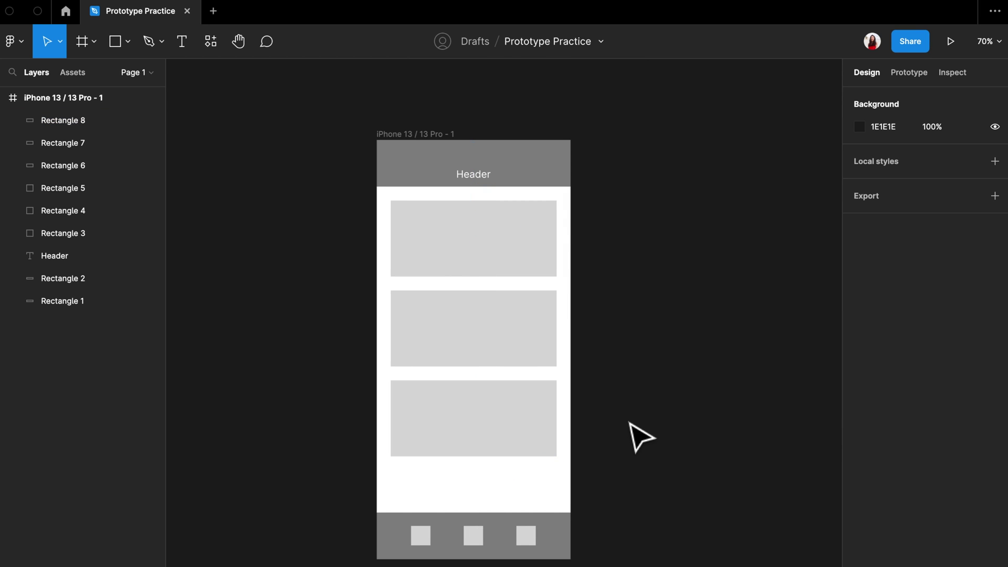
click(908, 72)
click(895, 131)
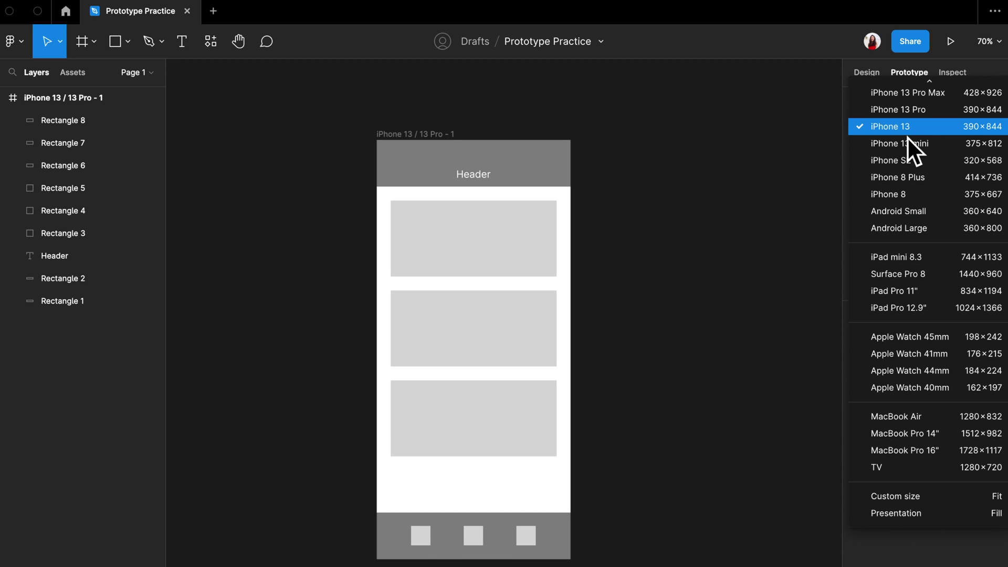
click(907, 134)
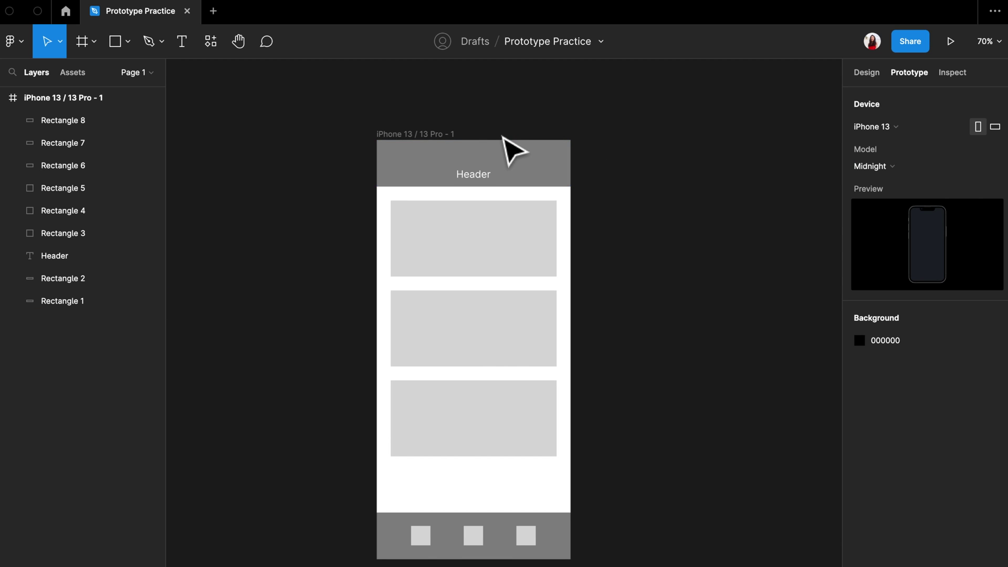
- Open the iPhone frame in presentation view and copy the prototype's share link
click(442, 136)
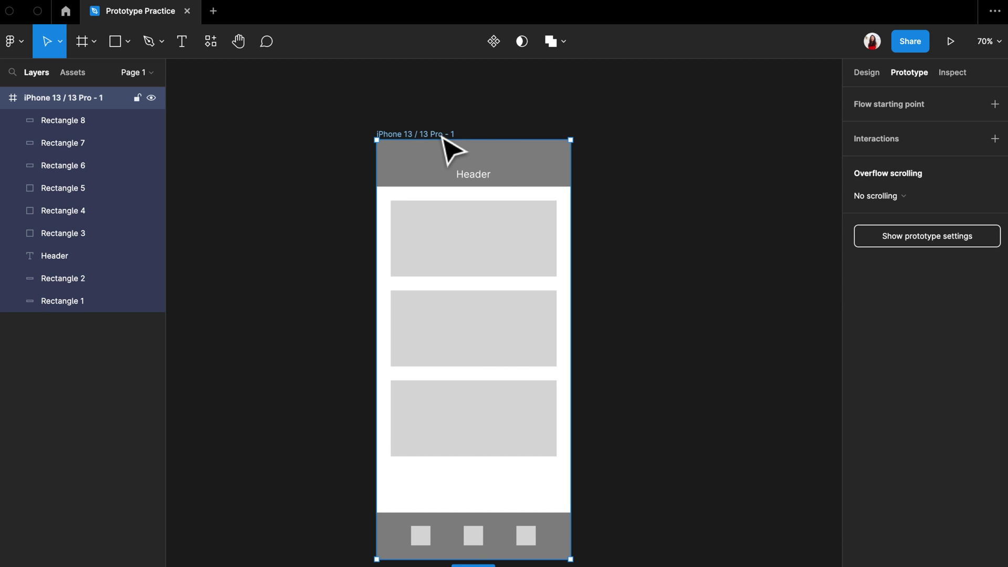
click(949, 48)
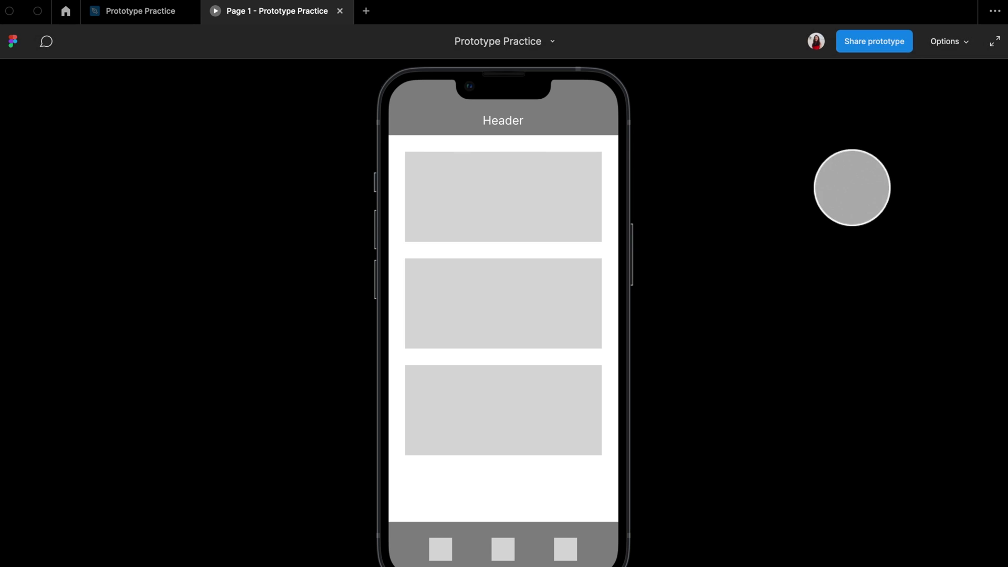
click(882, 41)
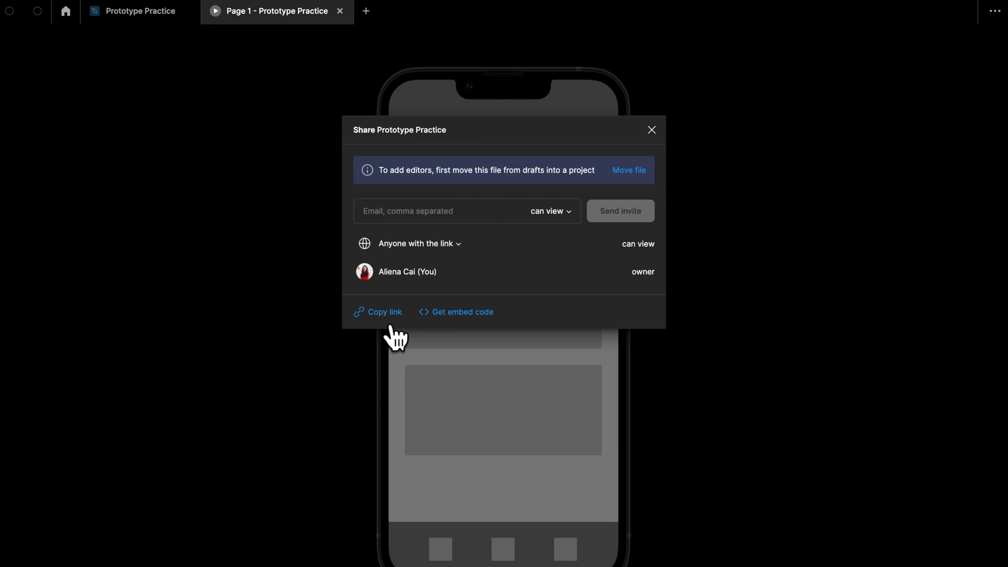
click(654, 132)
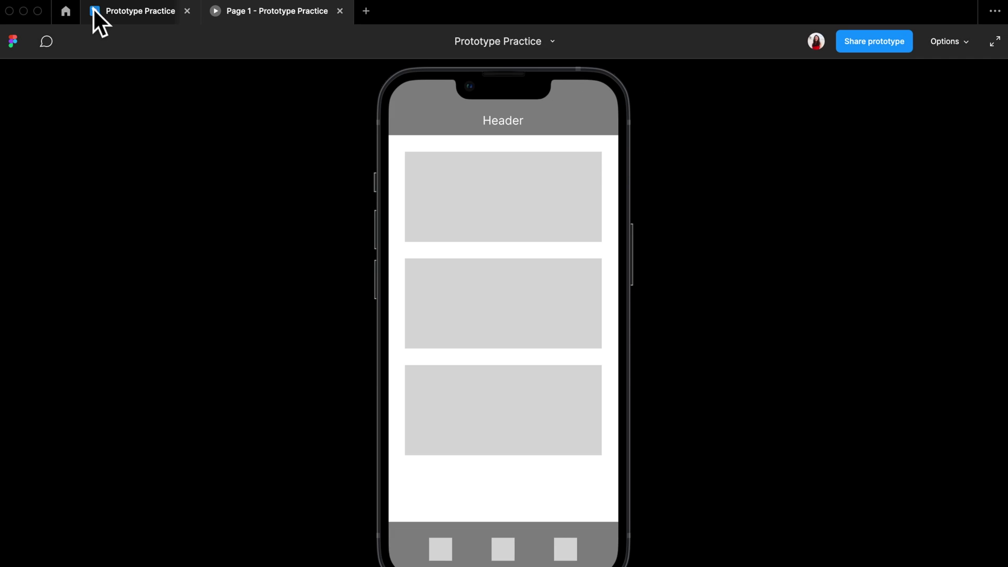
- Test the page's vertical scrolling in the Page 1 prototype preview
click(118, 14)
click(621, 318)
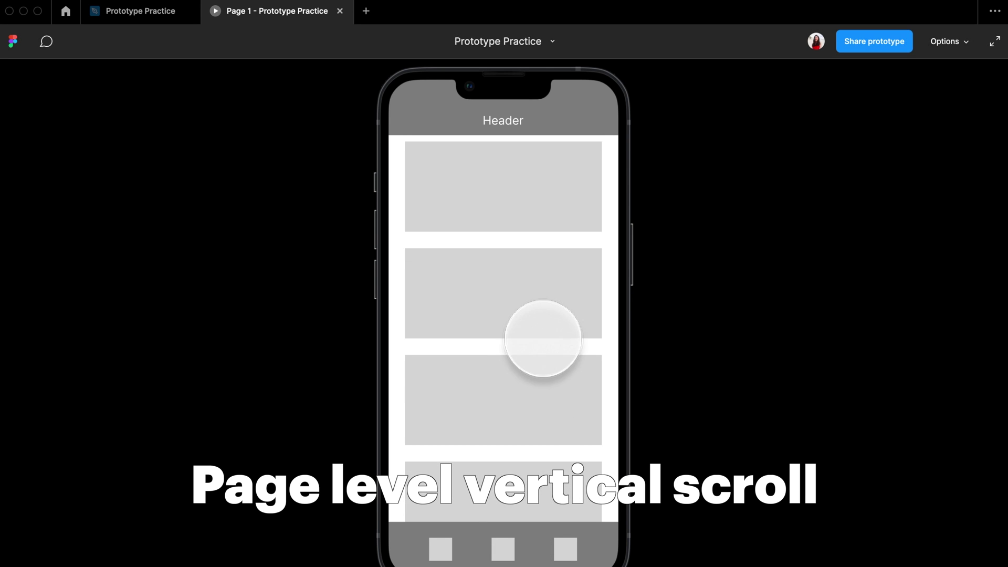
drag(539, 337, 538, 472)
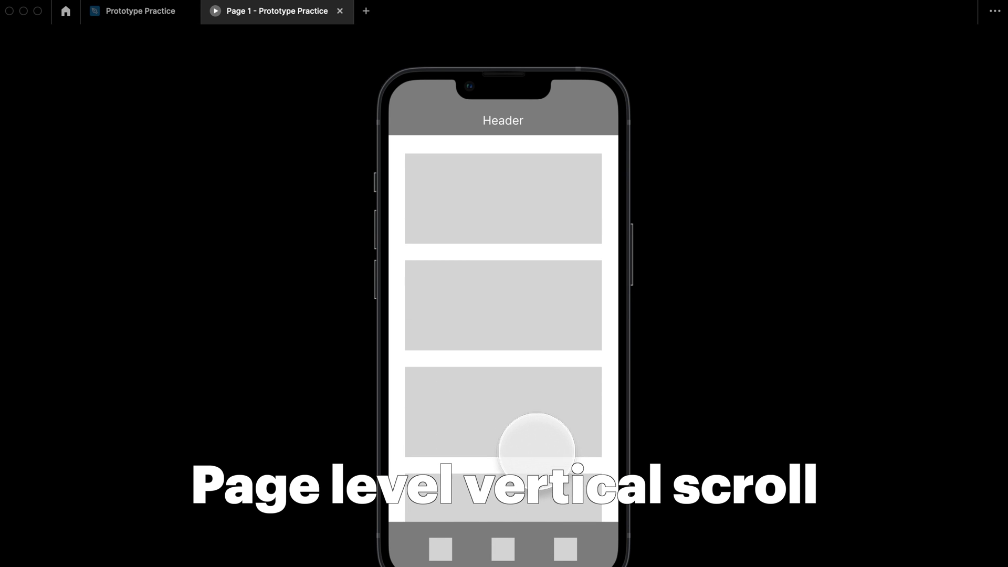
scroll(522, 432, down, 2)
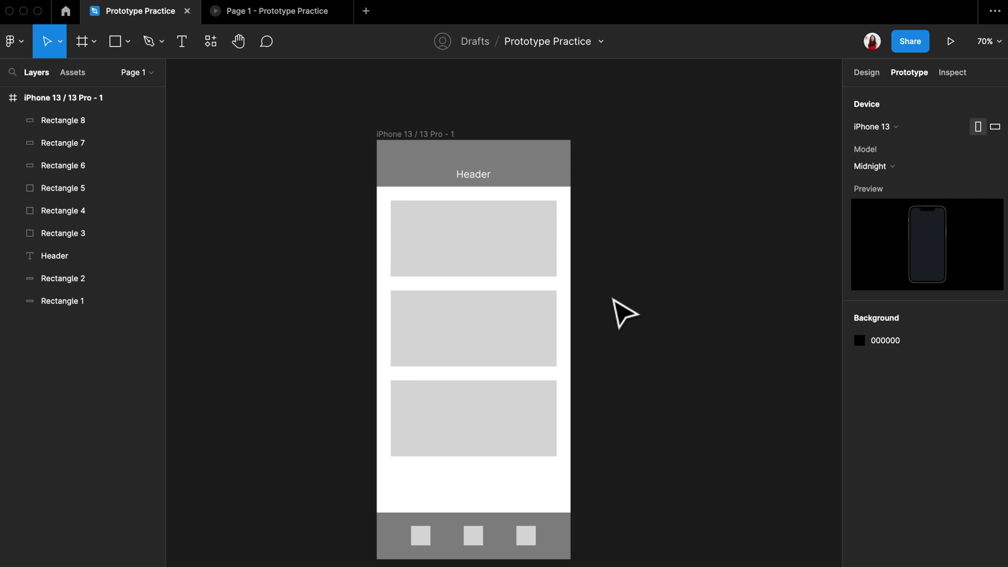
scroll(613, 299, down, 3)
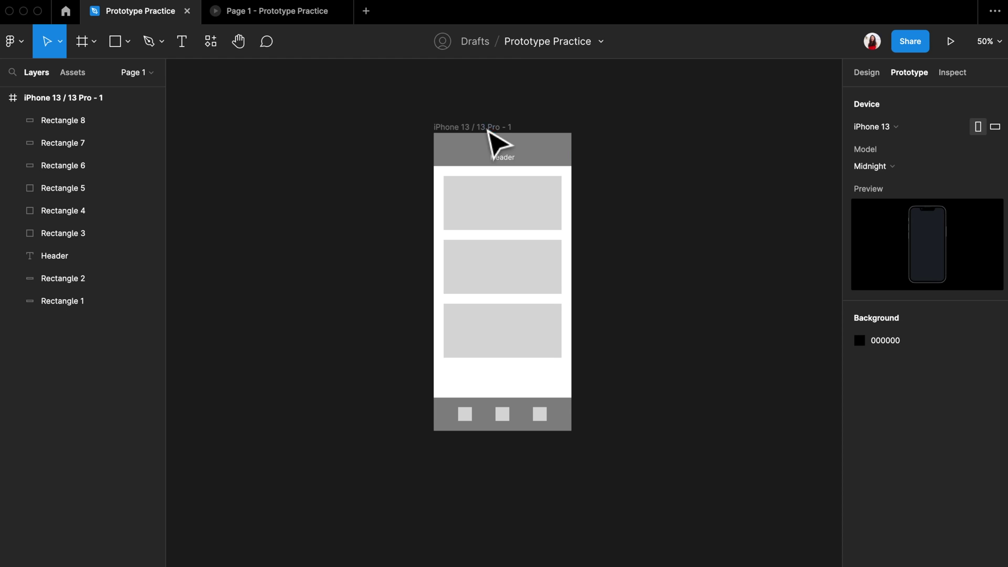
- Stretch the iPhone frame taller and move the nav bar with its squares to the bottom
click(489, 130)
scroll(543, 388, down, 2)
drag(536, 392, 537, 566)
click(866, 72)
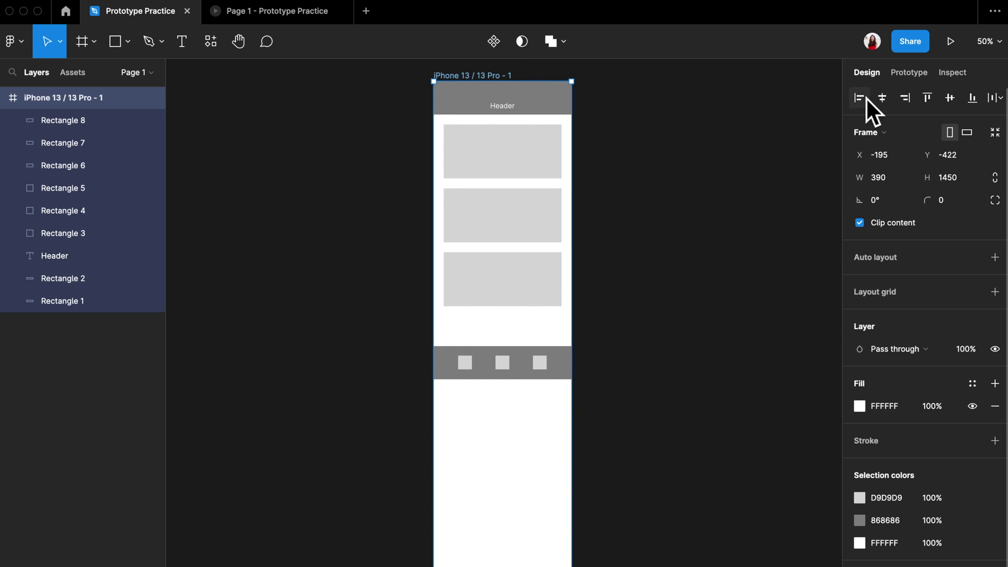
drag(619, 417, 503, 566)
click(515, 482)
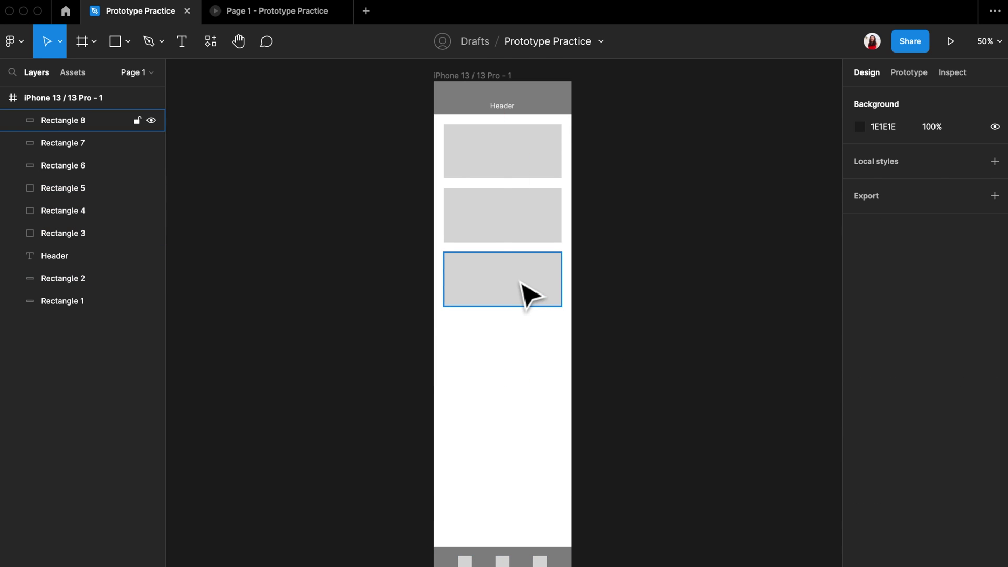
- Duplicate the third grey card with Cmd+D and place the copy below it
click(531, 293)
key(super+d)
drag(530, 293, 528, 477)
click(623, 551)
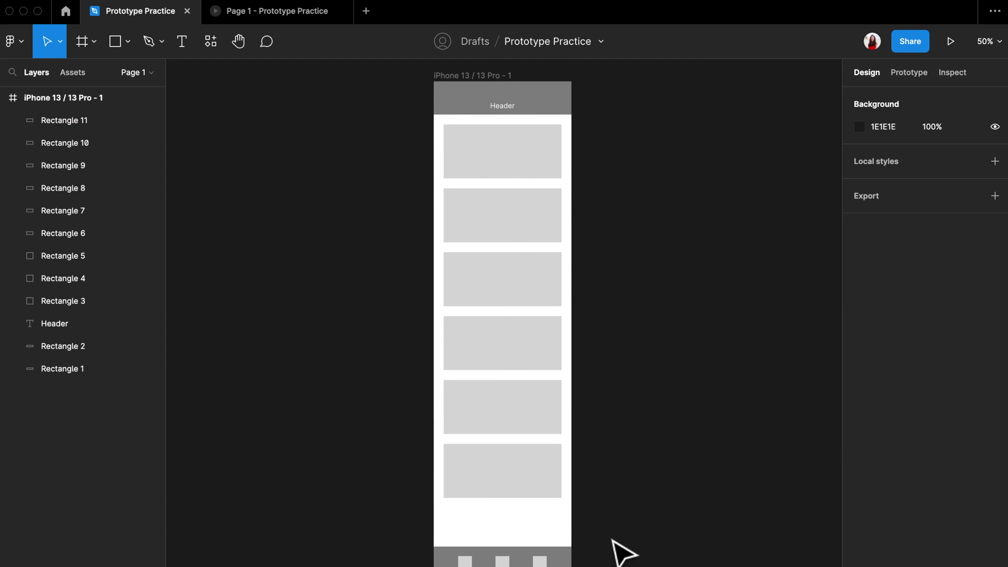
drag(606, 534, 503, 549)
- Check the frame at 390×1315 and switch to the Page 1 prototype preview
scroll(504, 549, down, 2)
click(495, 150)
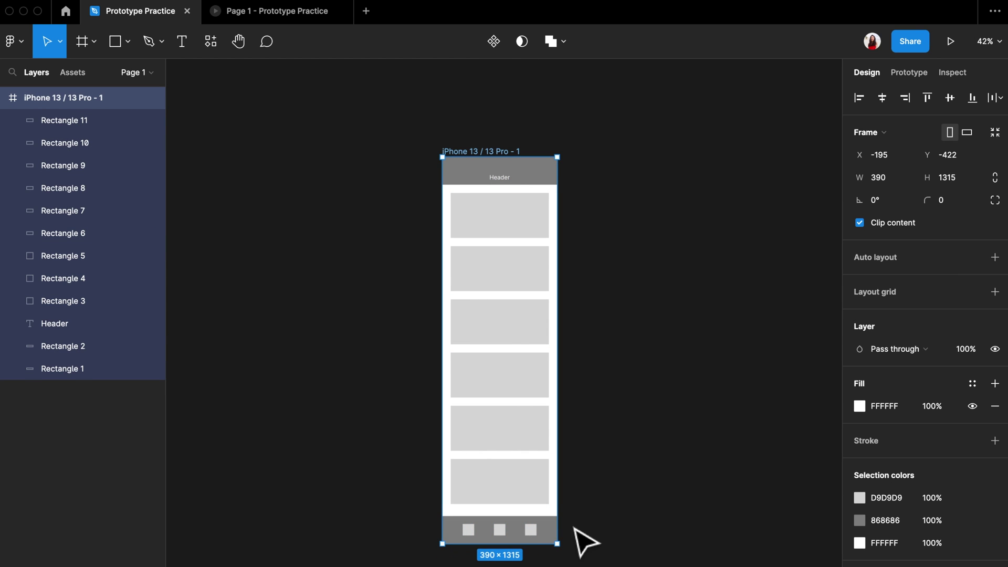
click(585, 541)
scroll(582, 538, up, 2)
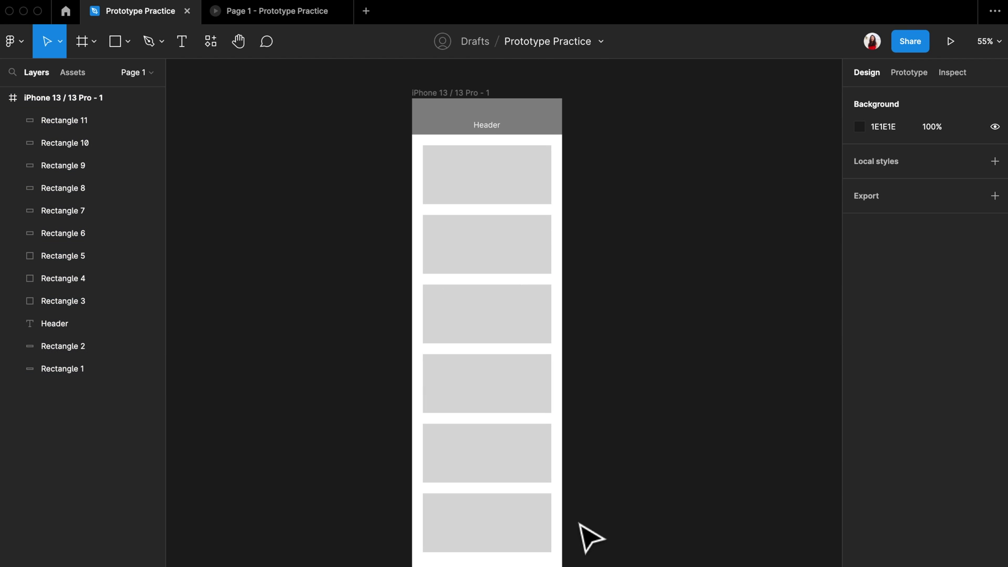
click(290, 22)
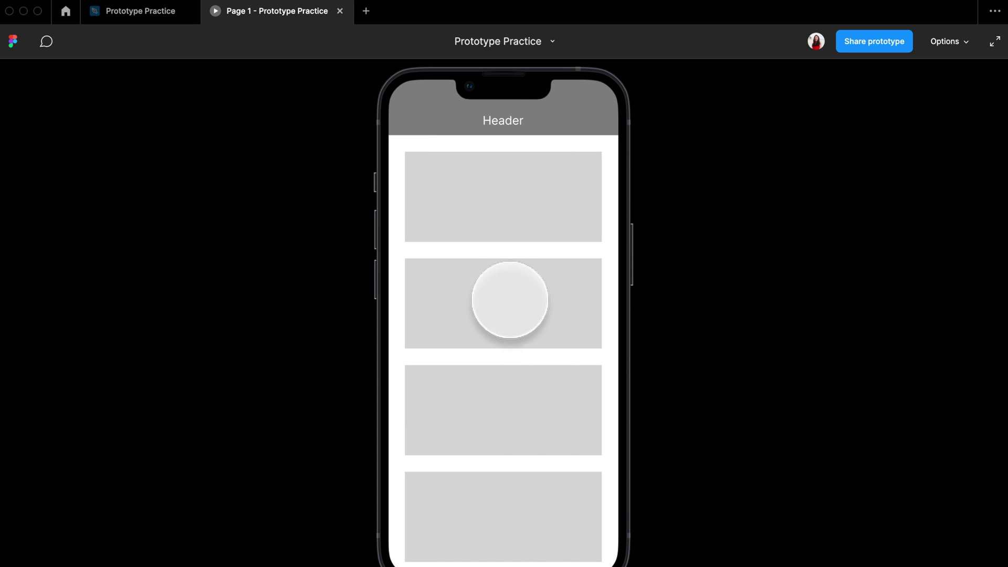
- Scroll the preview through all six cards down to the nav bar, then return to the editor
scroll(529, 294, down, 3)
scroll(528, 387, up, 5)
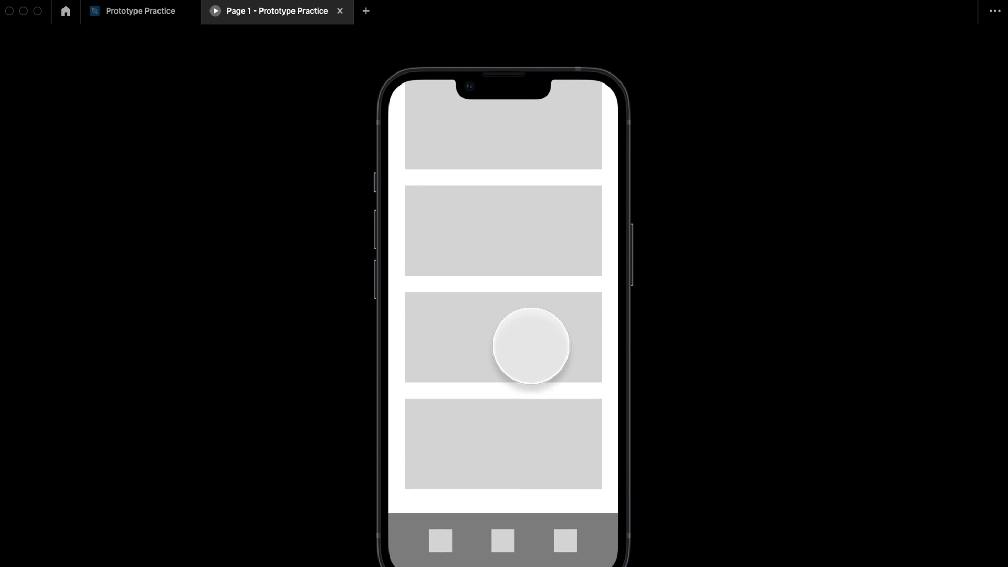
drag(512, 481, 558, 203)
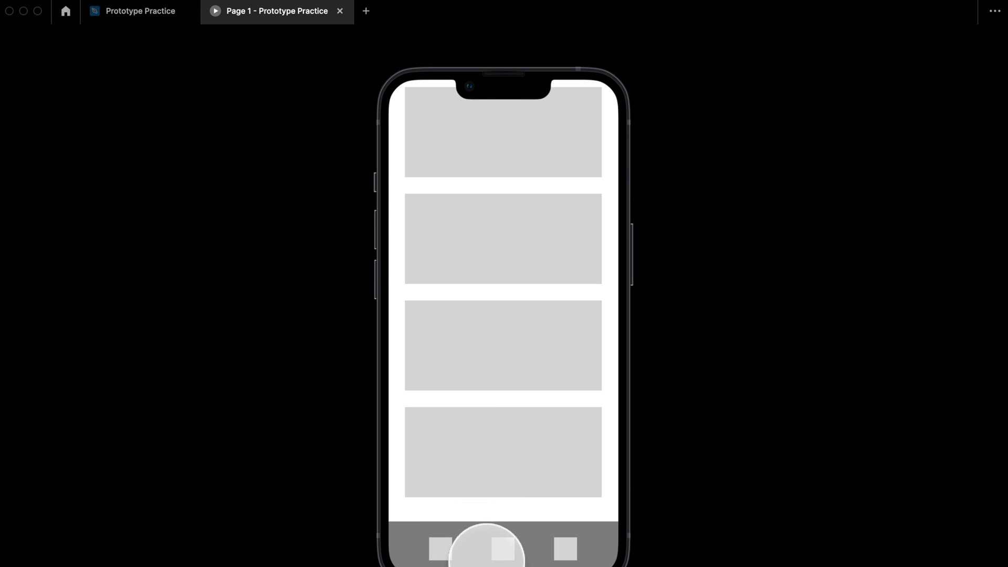
click(151, 16)
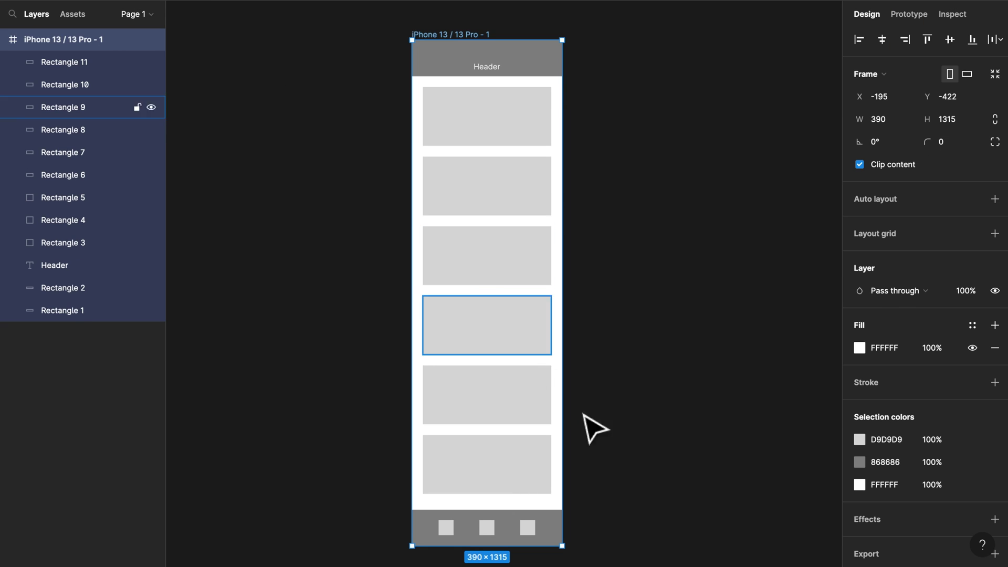
- Group the nav bar and its three squares as Group 1, constrained to Bottom and fixed when scrolling
click(613, 470)
scroll(613, 470, down, 1)
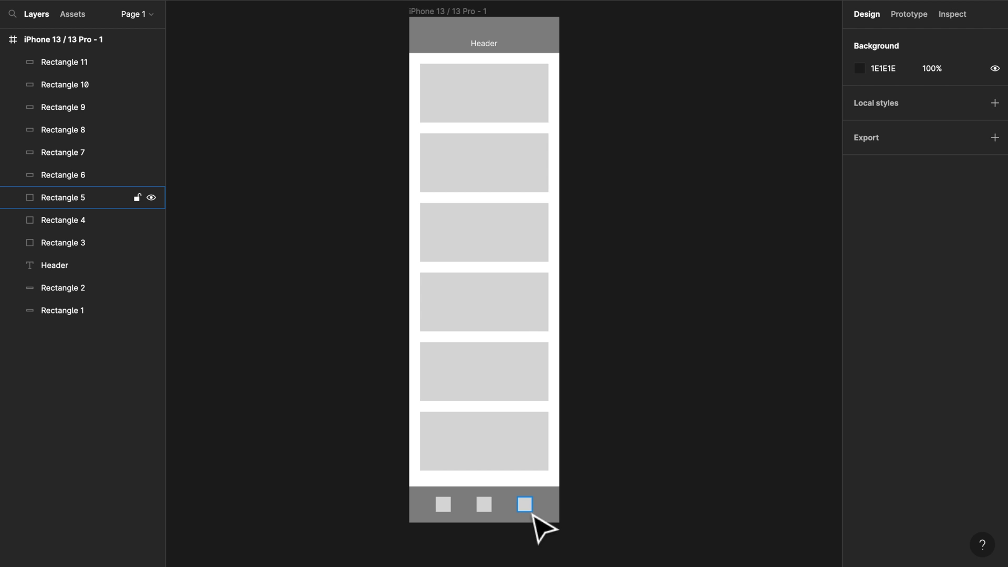
click(535, 508)
ctrl+shift+click(525, 505)
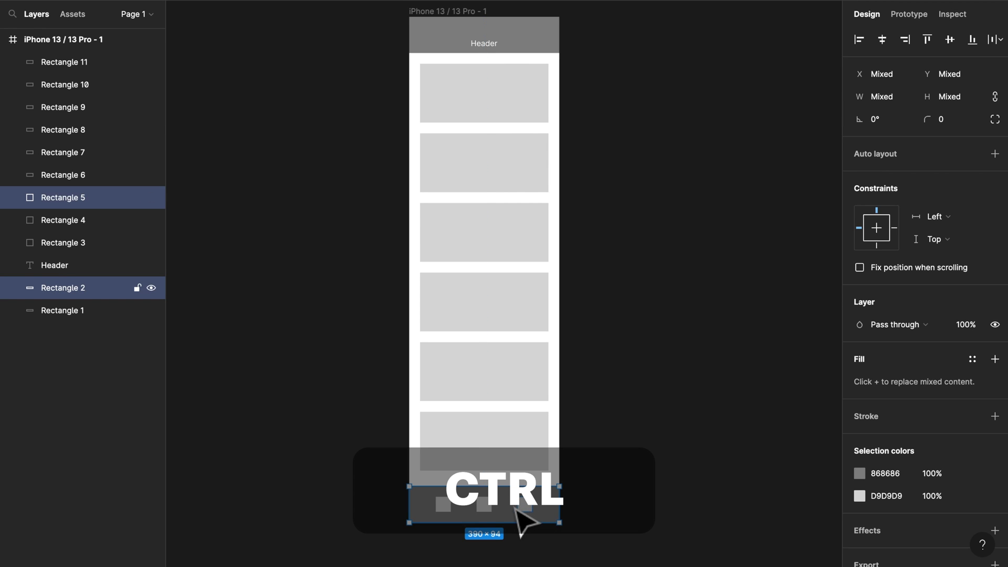
ctrl+shift+click(443, 505)
ctrl+shift+click(448, 507)
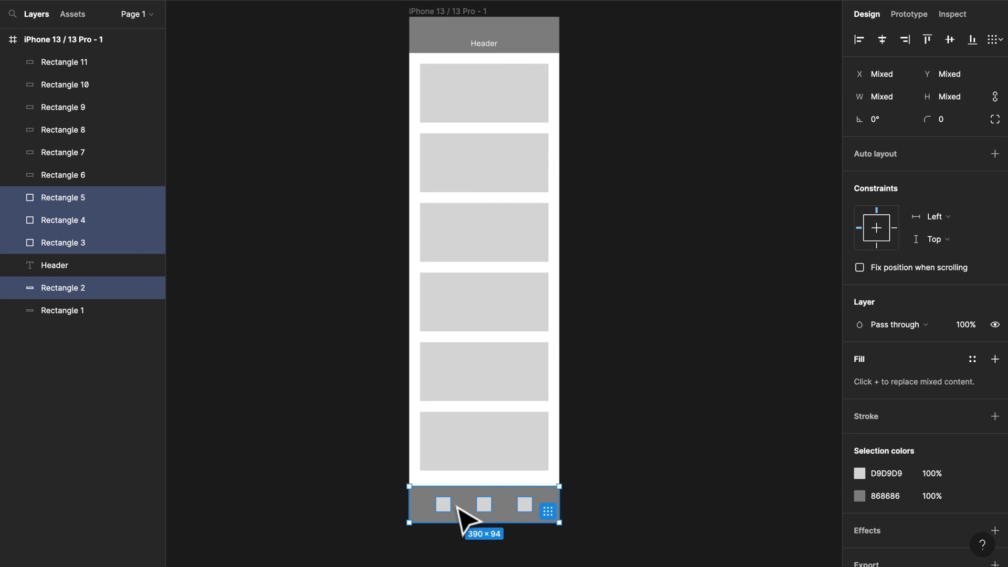
right_click(457, 507)
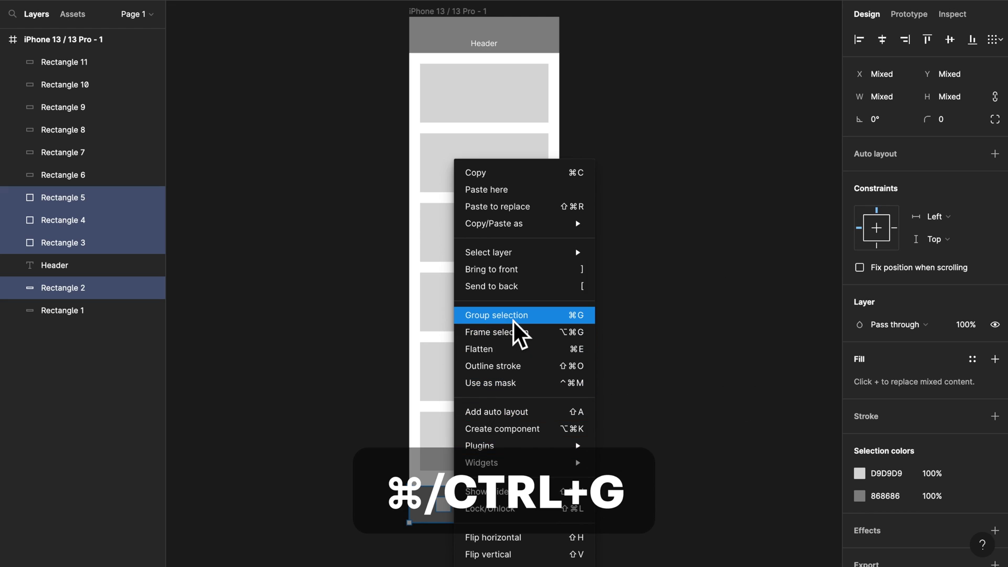
click(496, 315)
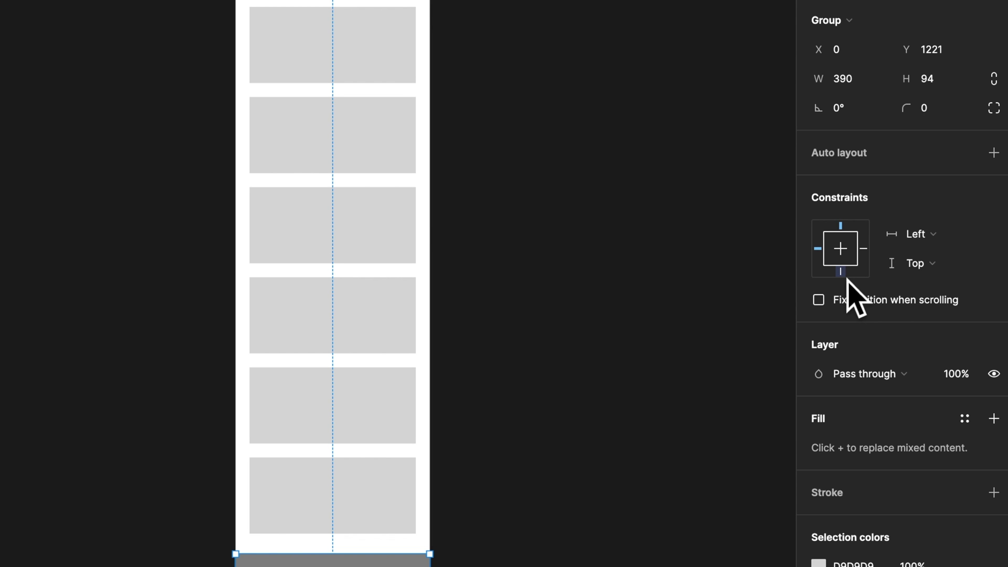
click(847, 278)
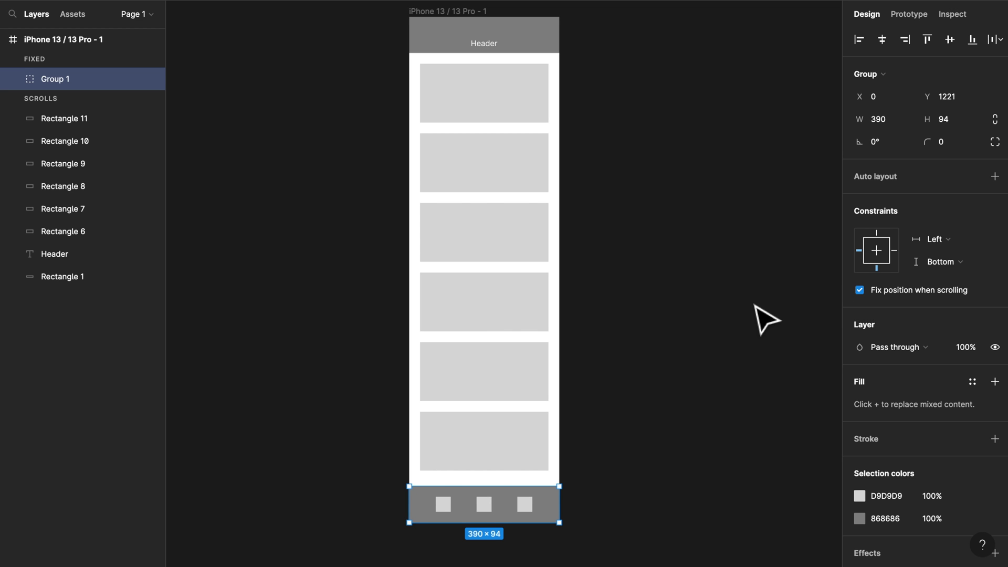
click(675, 327)
- Group Rectangle 1 with the Header text as Group 2 and fix it when scrolling
scroll(558, 130, up, 5)
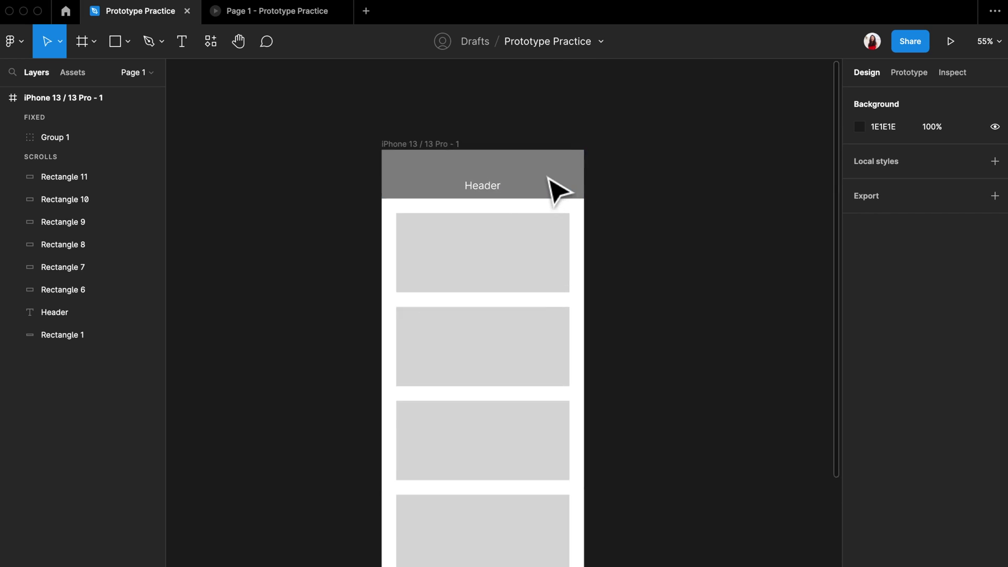
click(543, 178)
shift+click(482, 198)
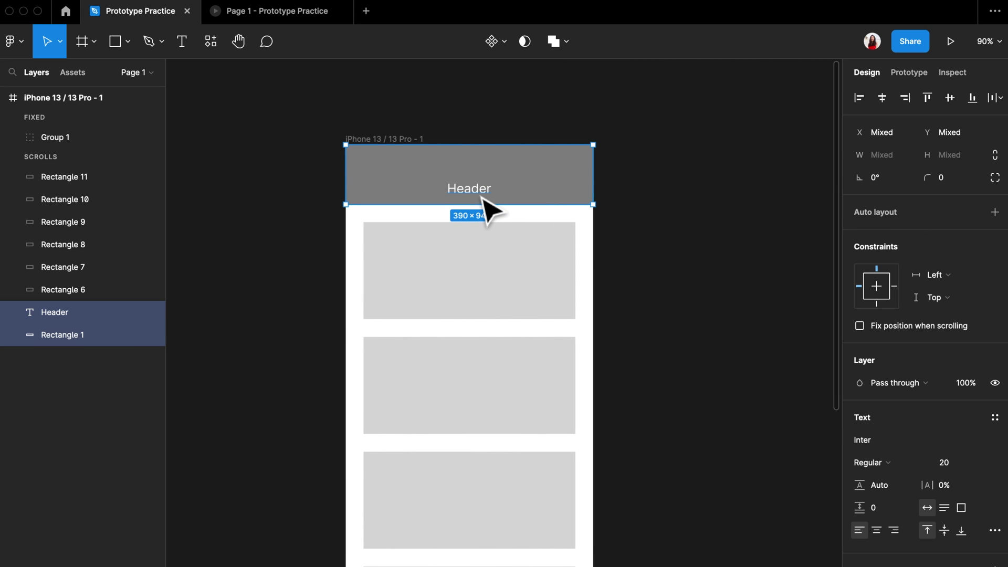
key(super+g)
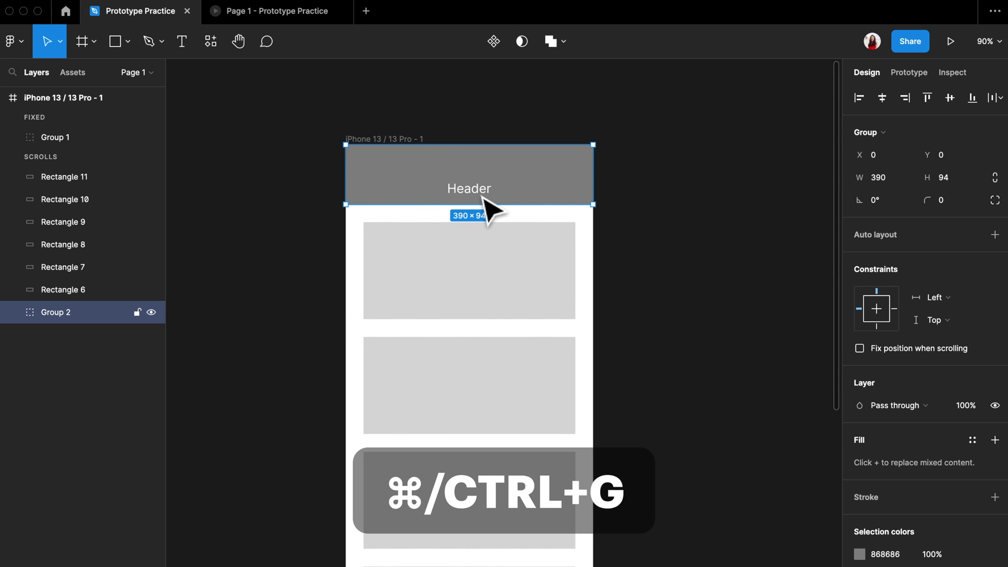
click(864, 349)
click(646, 247)
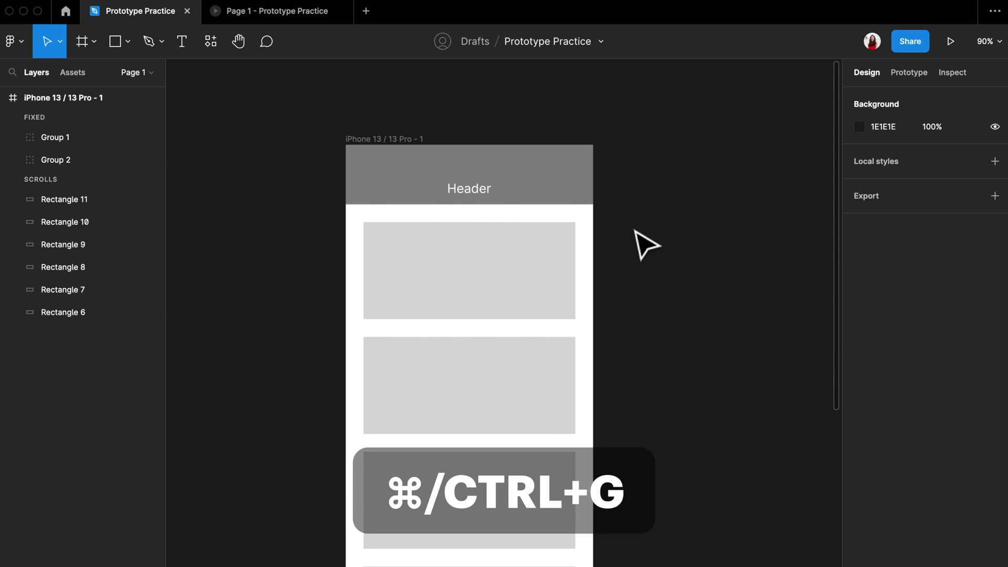
click(415, 137)
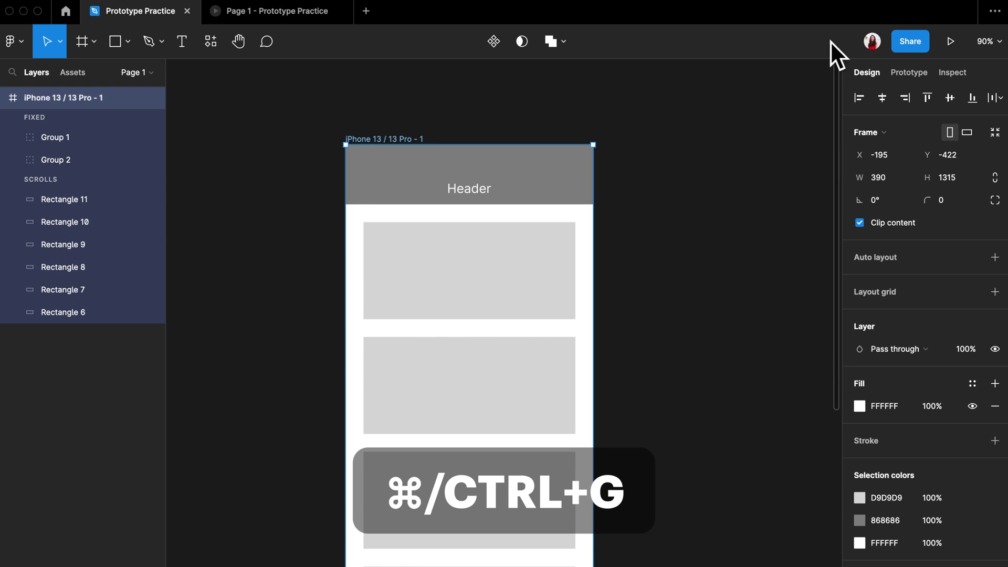
- Preview the prototype, scrolling vertically and swiping the card row left and right
click(948, 48)
scroll(541, 354, up, 5)
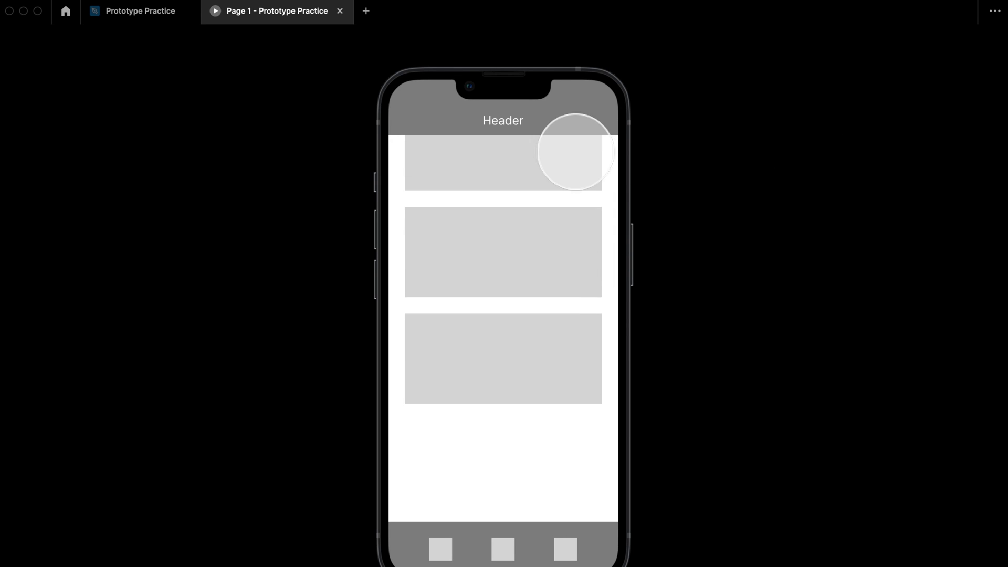
scroll(538, 473, down, 3)
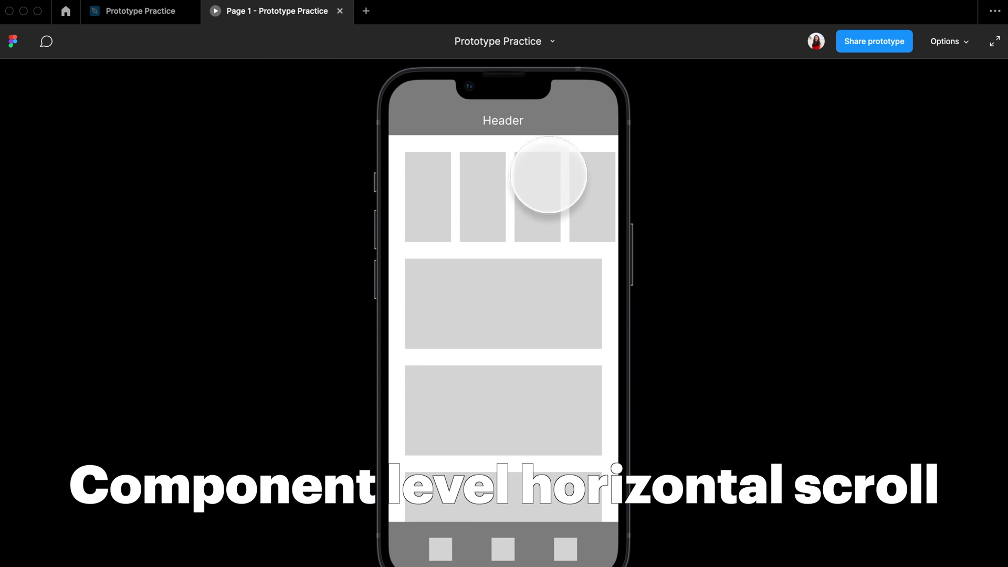
drag(513, 180, 375, 186)
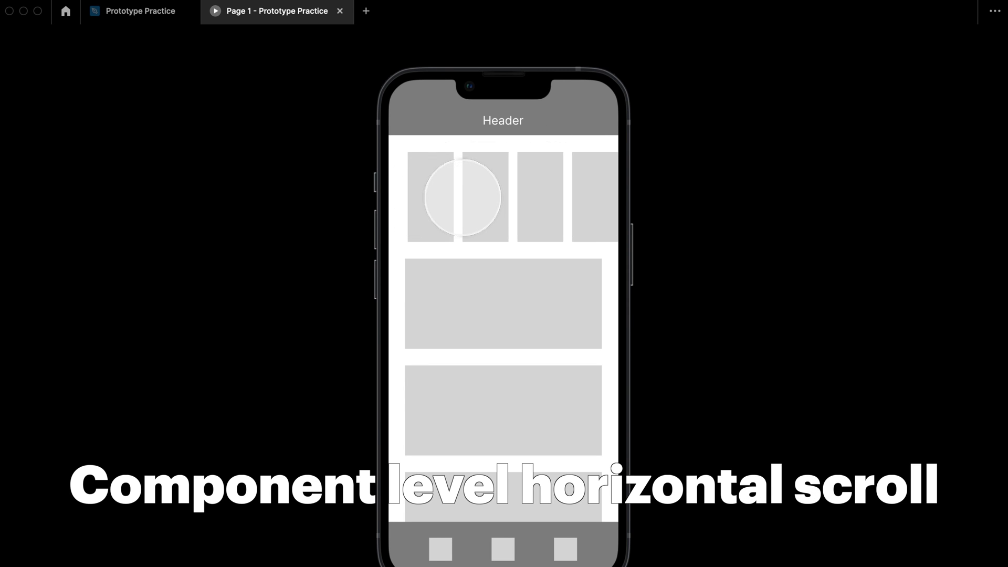
drag(450, 194, 647, 204)
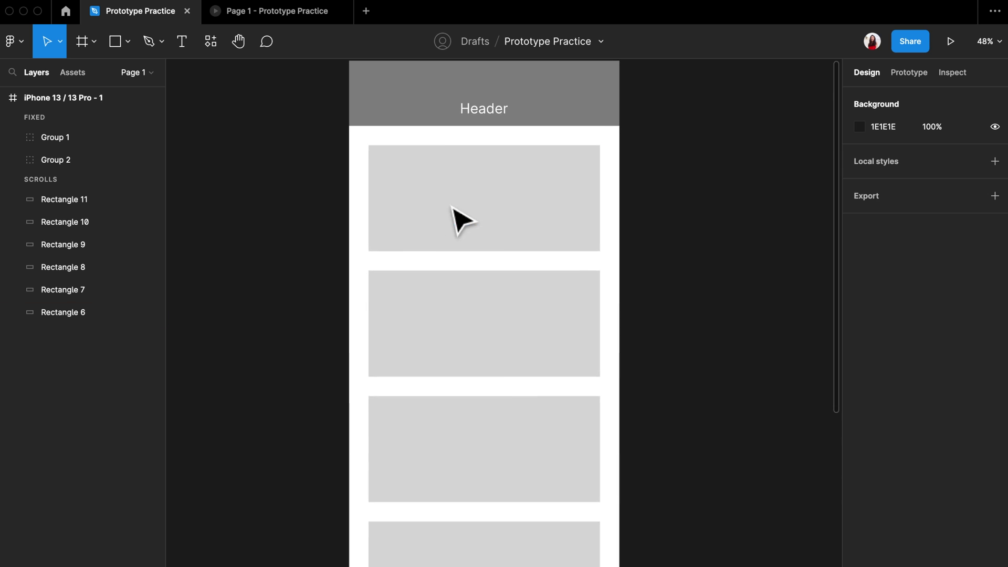
scroll(452, 218, up, 3)
click(554, 310)
- Narrow the first card and duplicate it alongside to start a row of 78×153 cards
drag(609, 291, 424, 290)
click(424, 292)
click(403, 301)
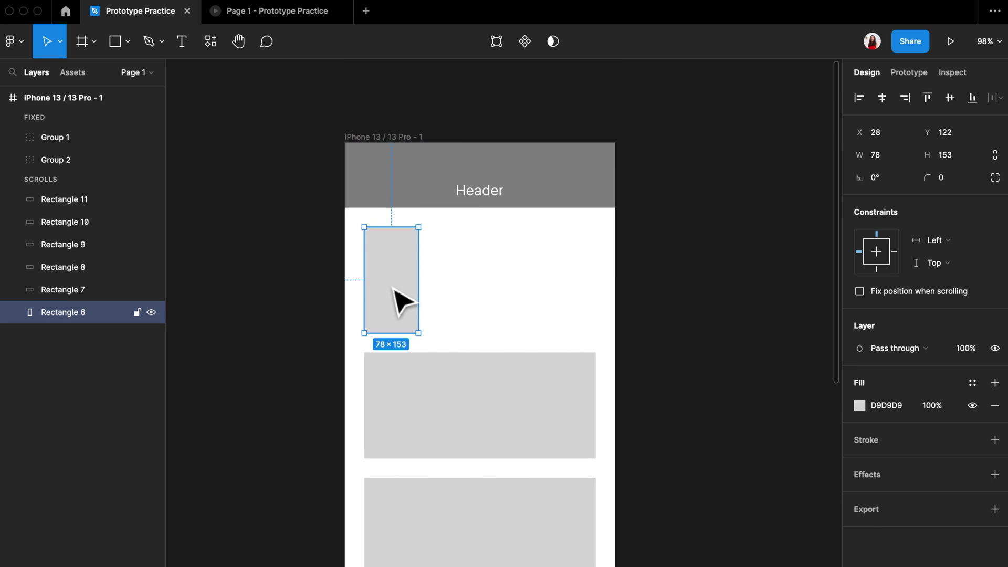
drag(406, 299, 593, 309)
click(656, 284)
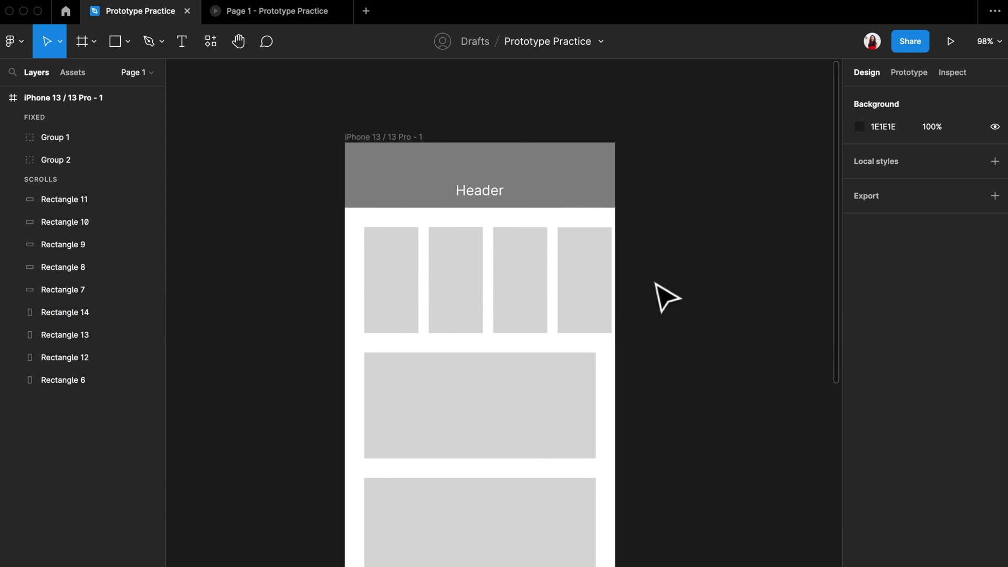
- Preview the prototype, then return to the Prototype Practice design canvas
key(super+alt+Return)
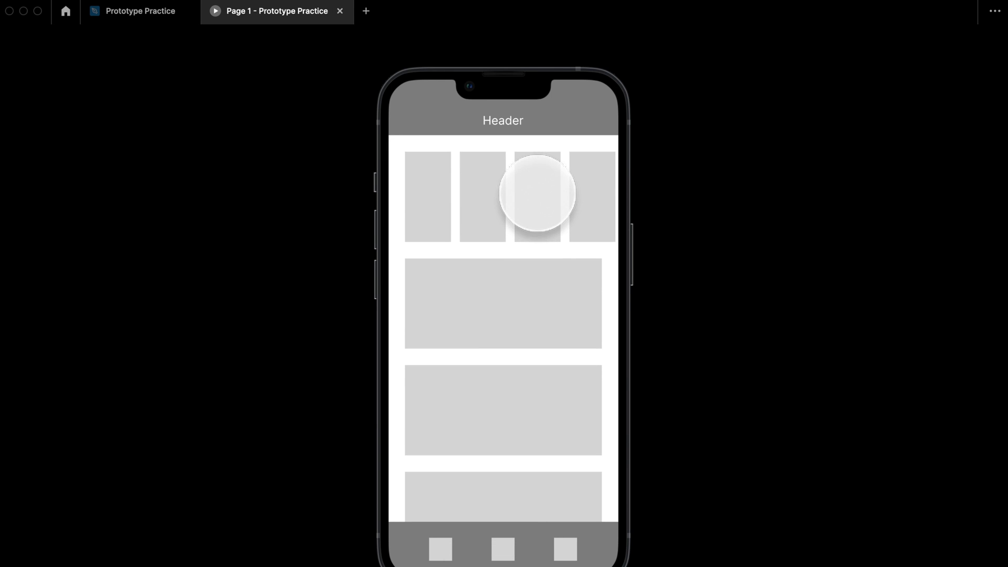
click(140, 11)
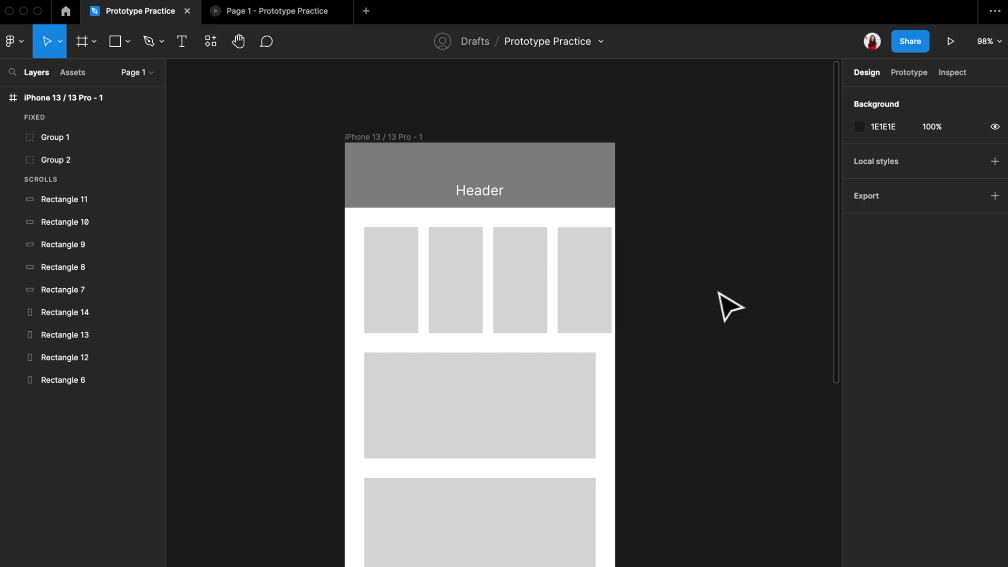
scroll(686, 295, up, 5)
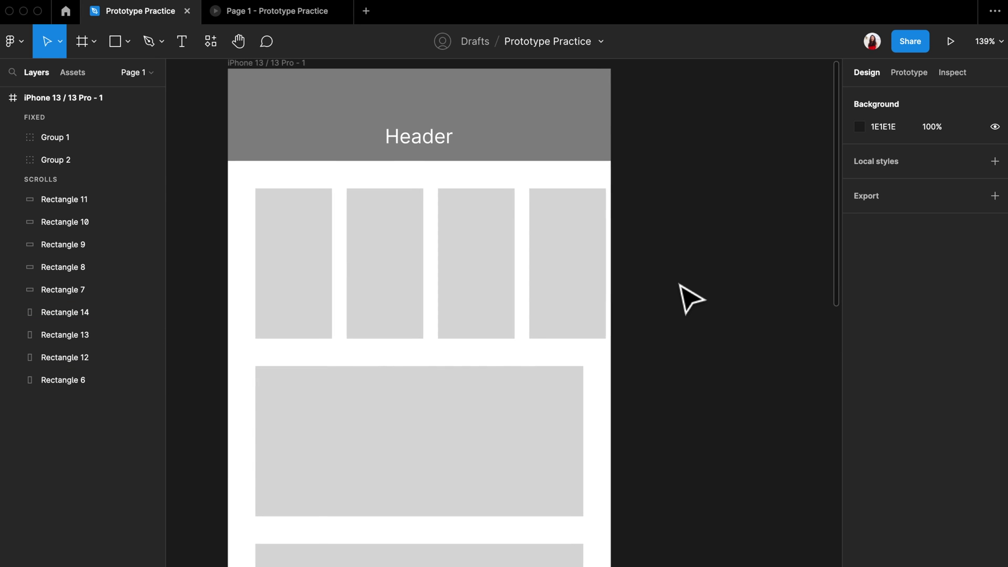
- Copy the card rectangles so the top row holds six narrow cards
scroll(682, 294, down, 5)
drag(653, 237, 579, 257)
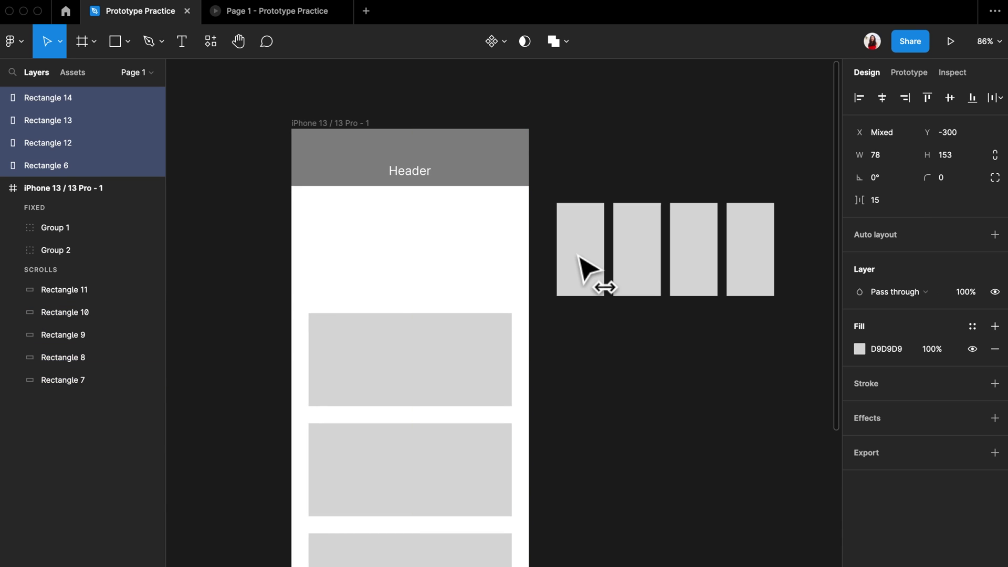
scroll(619, 260, up, 4)
scroll(618, 263, right, 2)
click(619, 263)
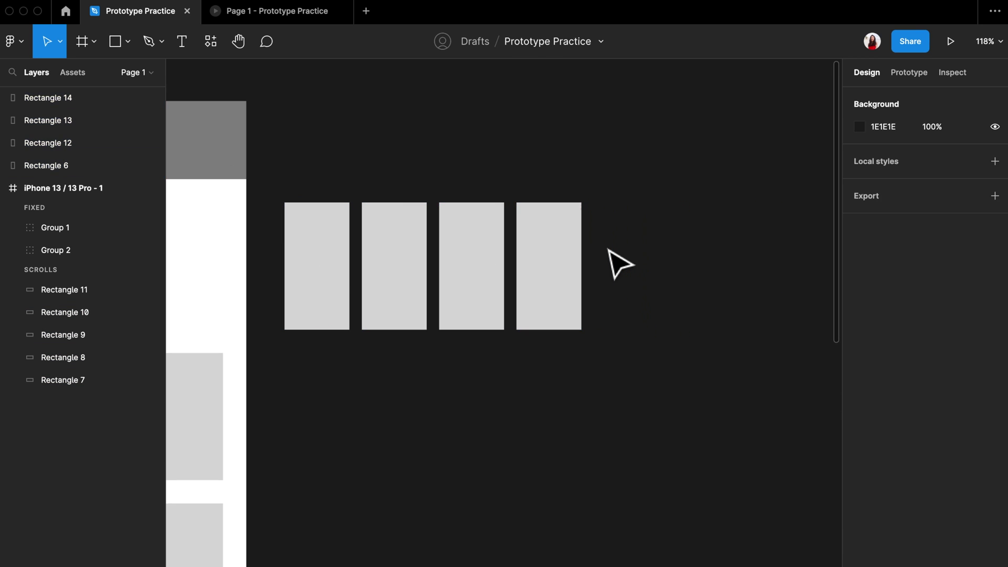
click(555, 263)
key(ctrl+d)
drag(556, 263, 704, 252)
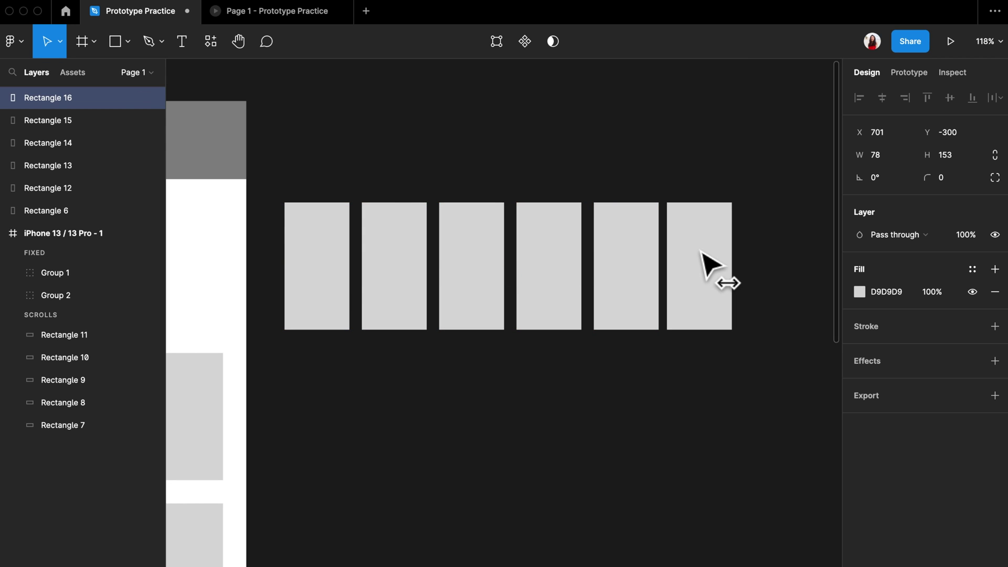
click(683, 371)
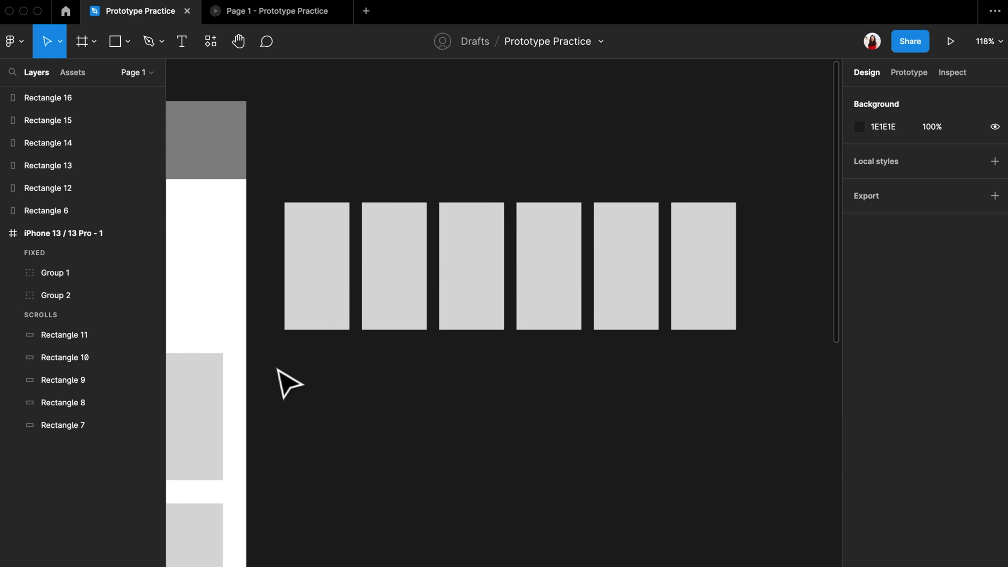
- Wrap all six cards in a new 543×153 Frame 1
drag(277, 369, 743, 192)
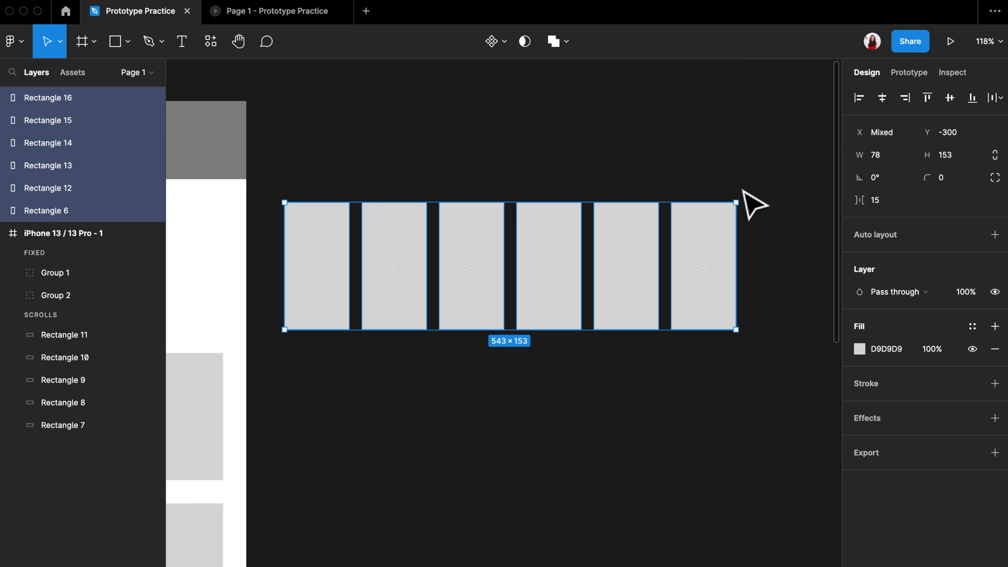
right_click(698, 219)
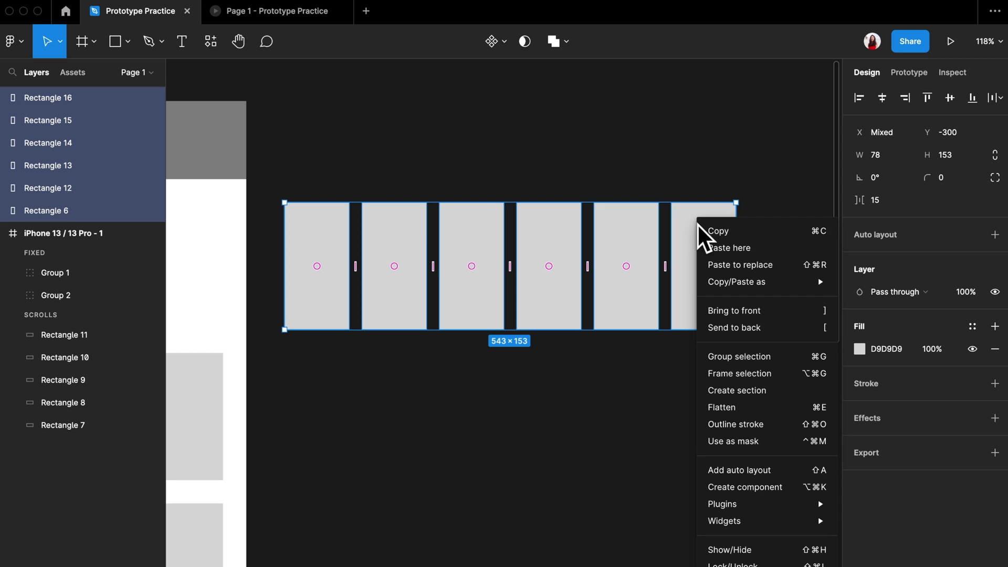
click(758, 378)
- Move Frame 1 into the iPhone frame below the header, at X 28, Y 122
scroll(769, 394, down, 3)
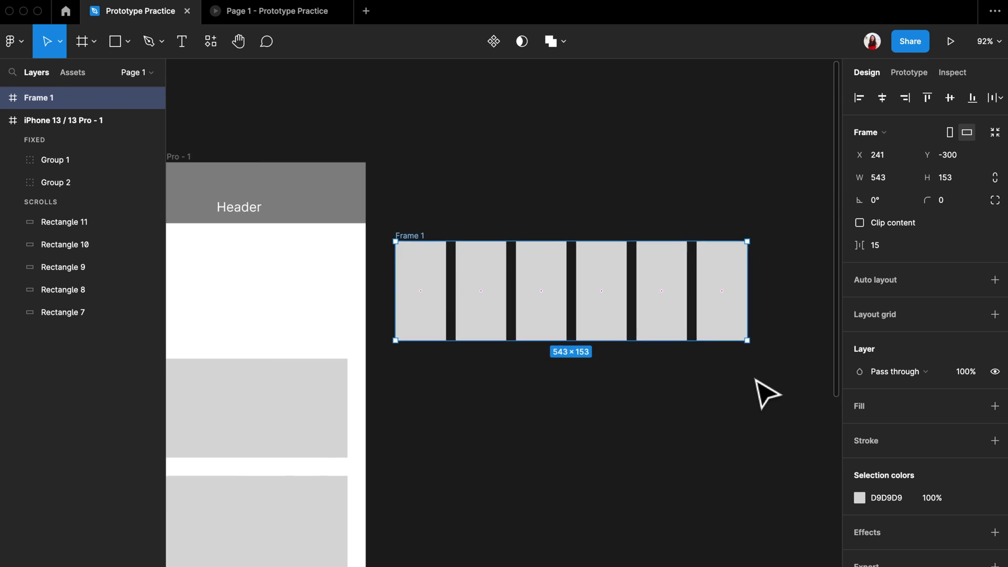
scroll(625, 267, left, 5)
drag(622, 283, 355, 282)
- Narrow Frame 1 to 334 wide and turn on Clip content
scroll(362, 297, up, 2)
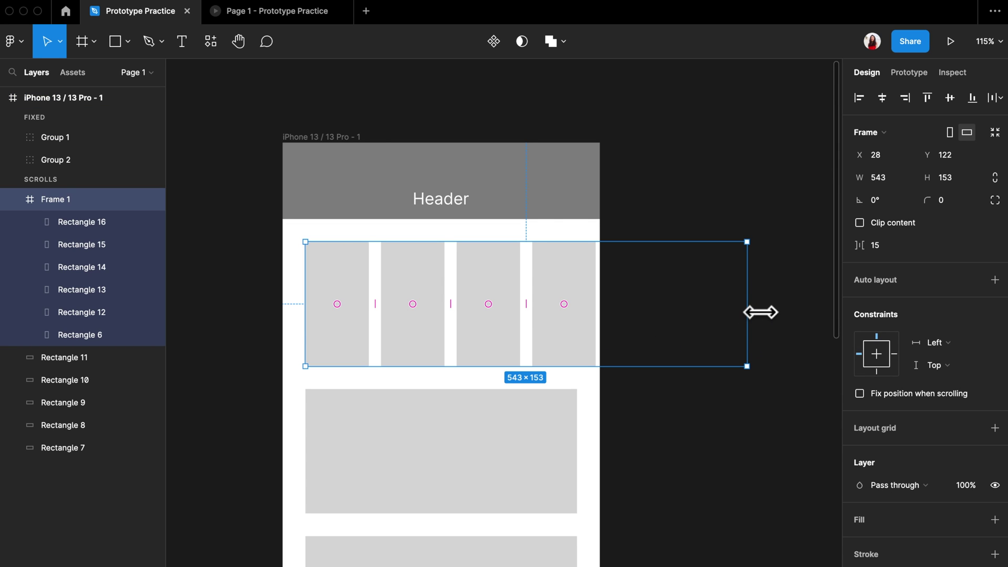
drag(752, 312, 592, 313)
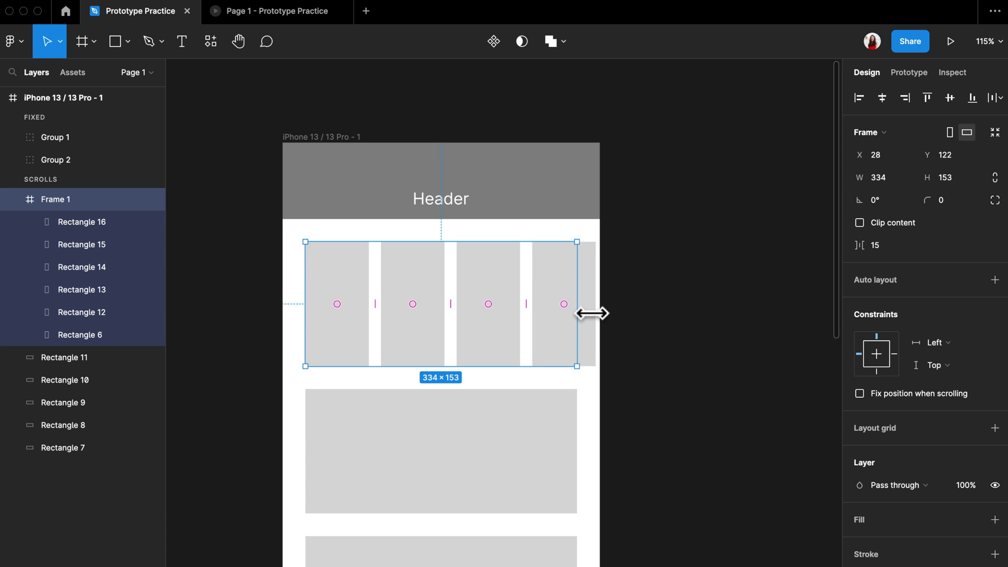
drag(592, 314, 592, 313)
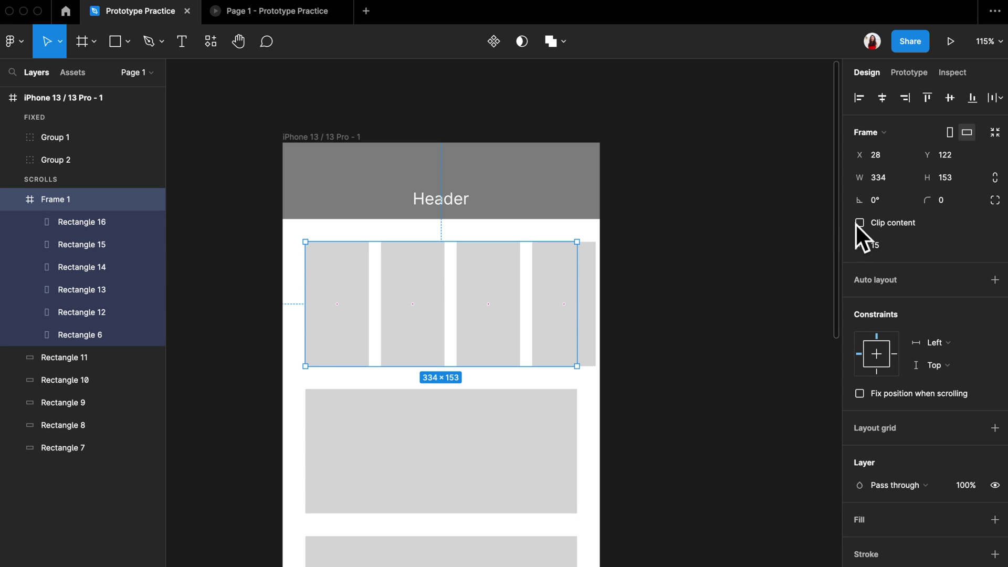
click(864, 224)
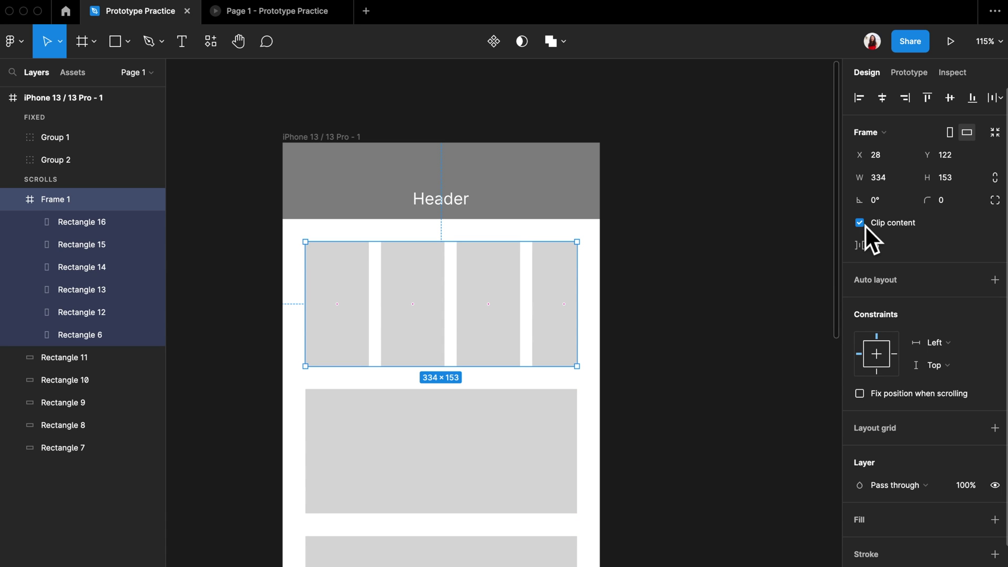
click(792, 274)
click(909, 72)
- Set Frame 1's overflow scrolling to Horizontal scrolling
click(461, 339)
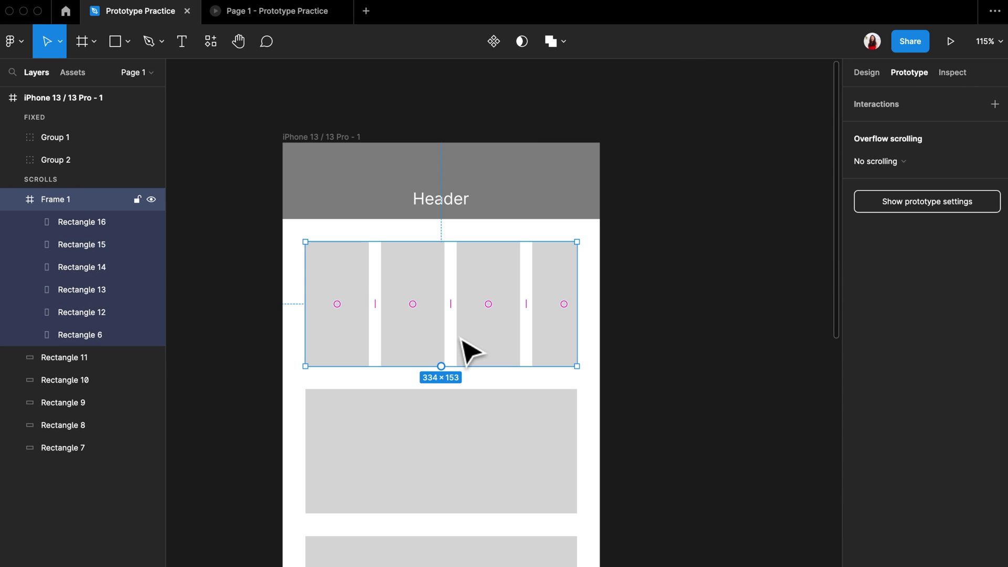
click(893, 164)
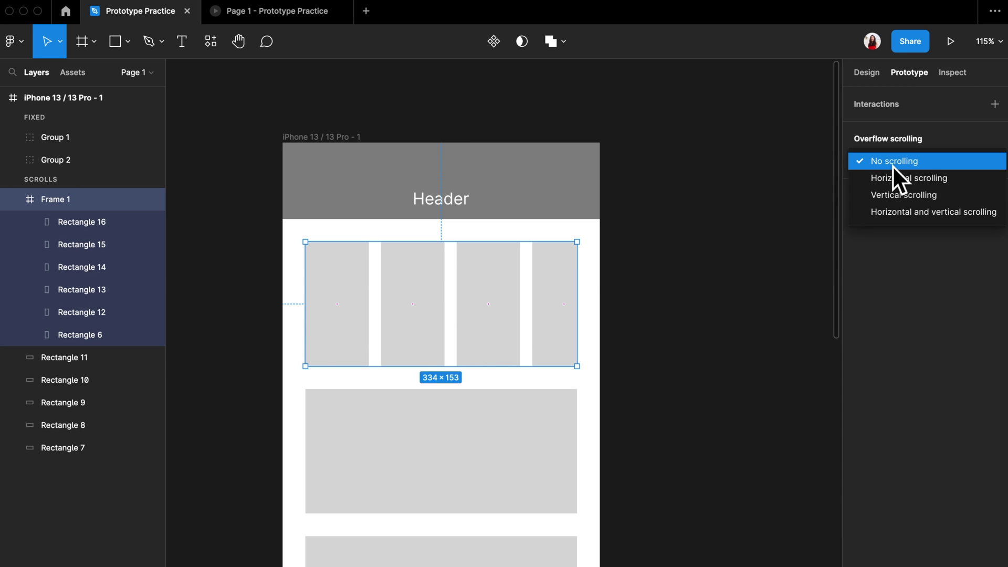
click(972, 184)
click(625, 229)
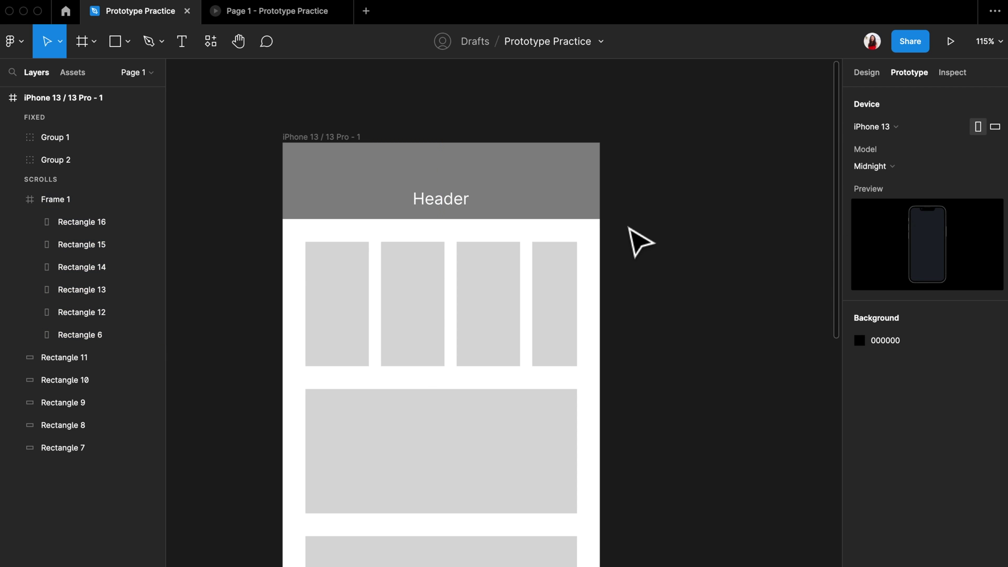
- Swipe the card row sideways in the prototype preview
click(306, 18)
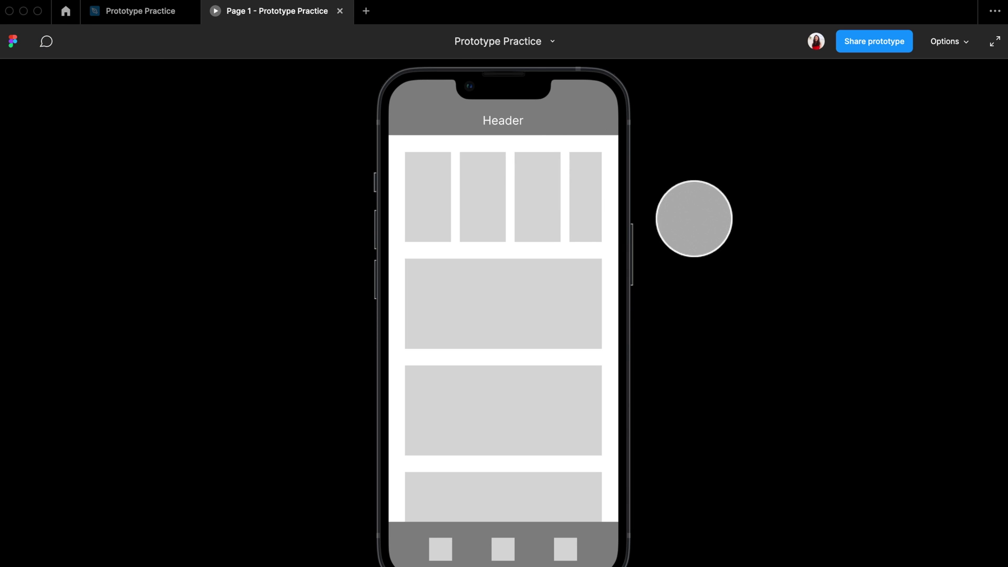
drag(563, 203, 639, 202)
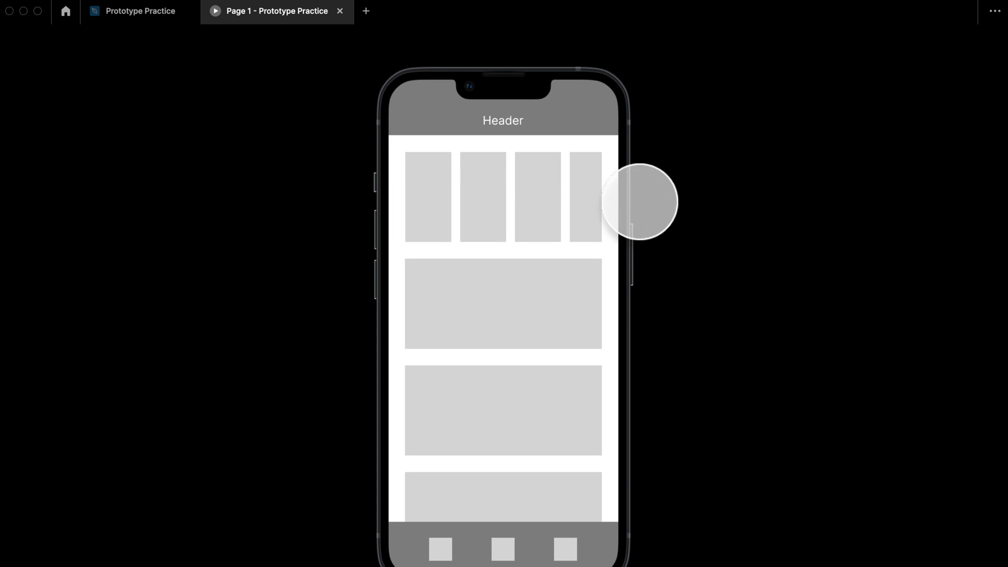
click(171, 21)
- Widen Frame 1 to 362 so the card row reaches the screen's right edge
click(581, 336)
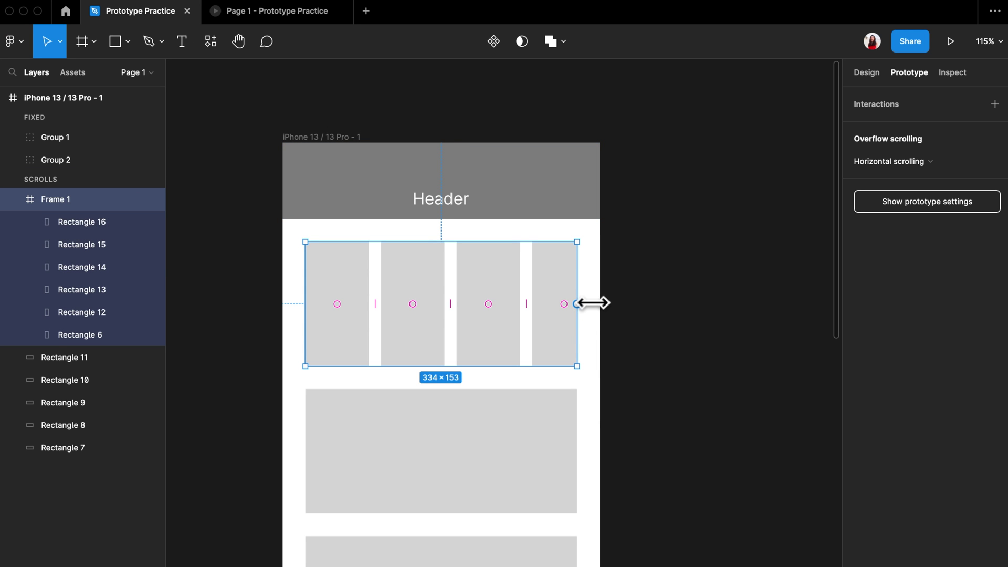
drag(617, 303, 619, 301)
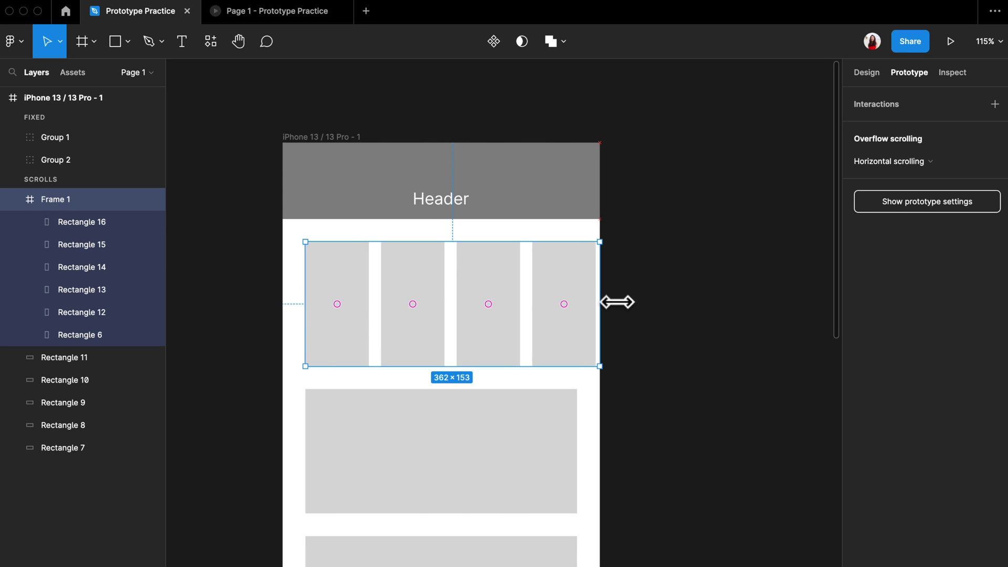
click(674, 291)
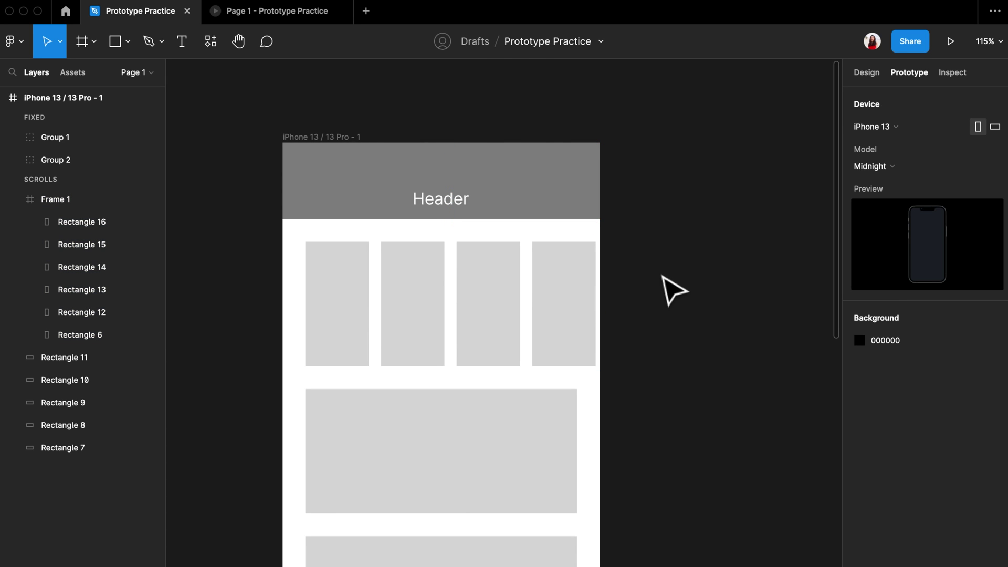
- Test the card row scrolling and the footer nav icons in the preview
click(299, 19)
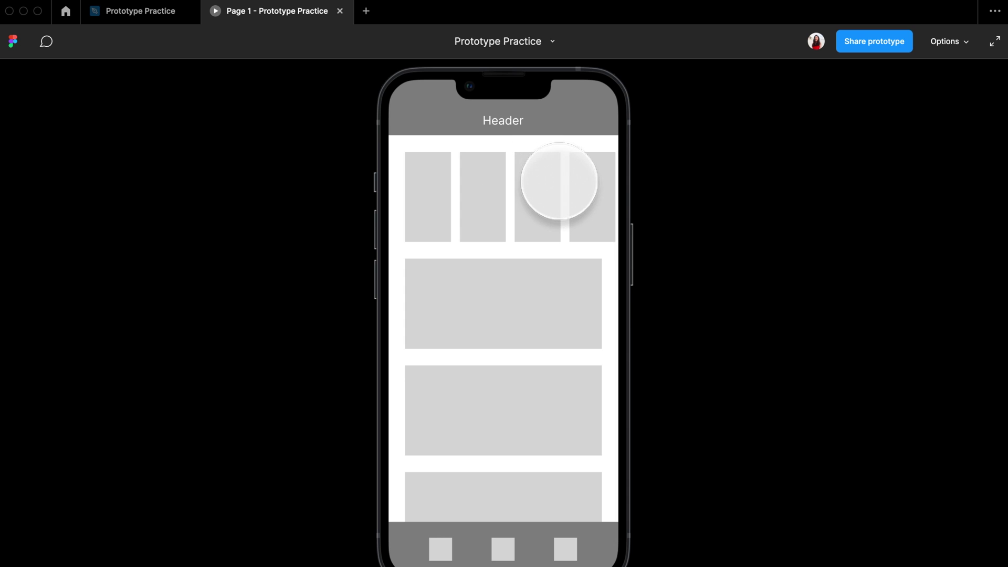
scroll(559, 181, left, 3)
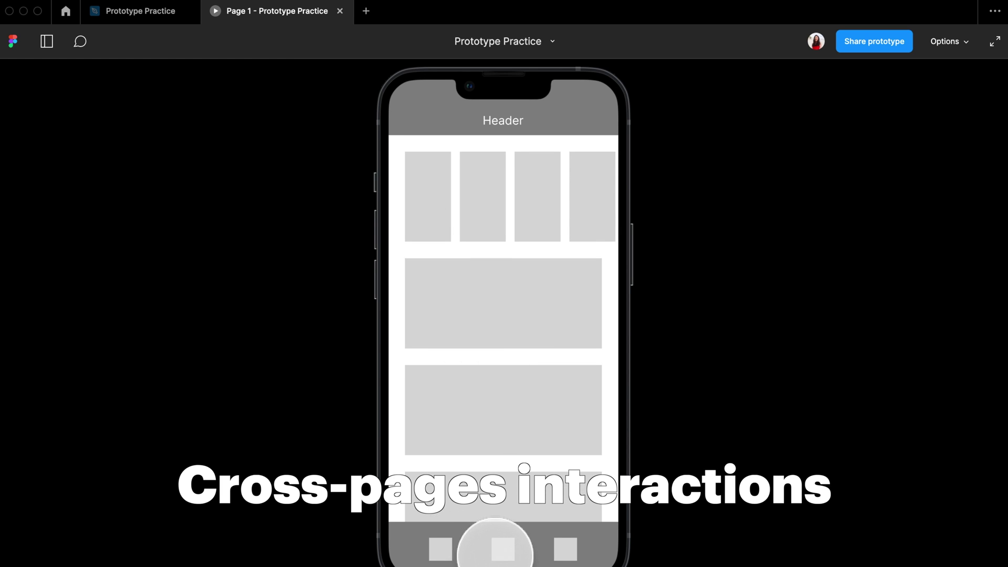
click(495, 551)
click(442, 552)
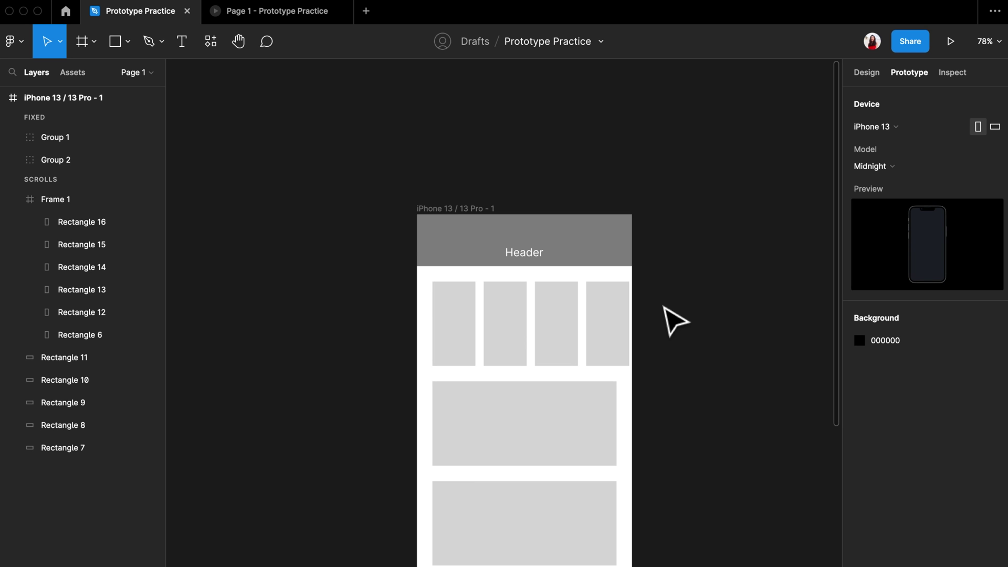
- Rename the iPhone frame to 'Page 1'
scroll(675, 317, right, 3)
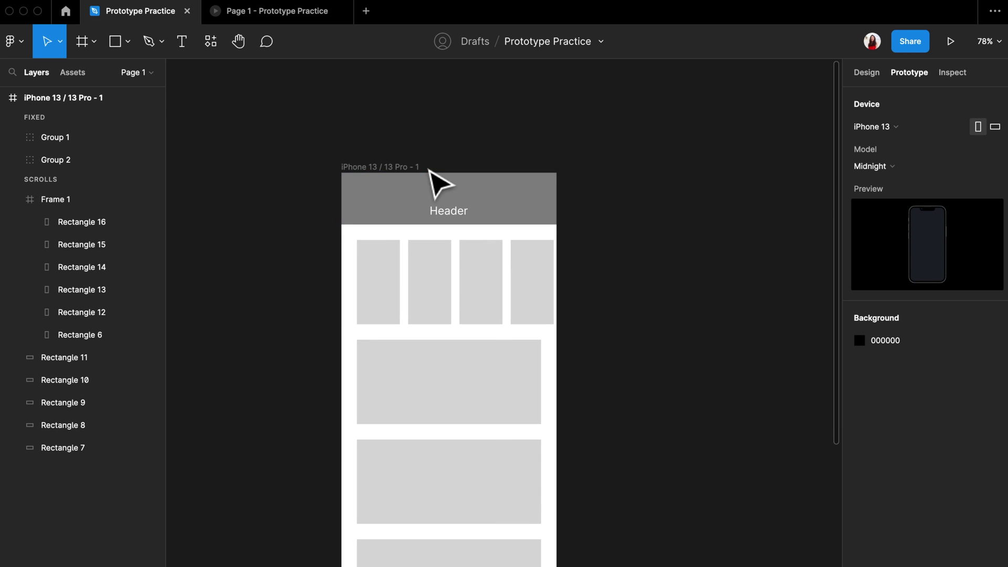
click(420, 187)
double_click(411, 167)
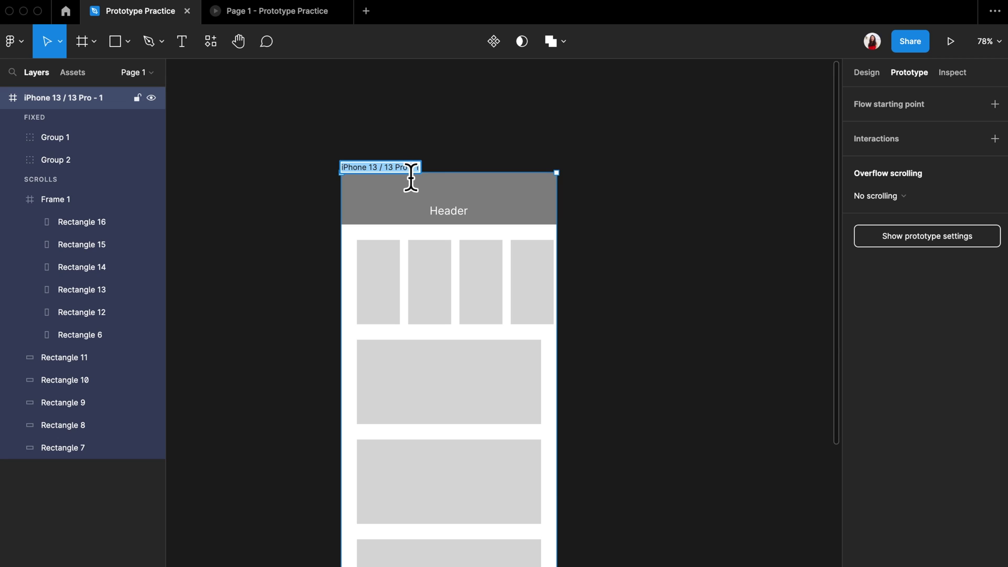
text(Page )
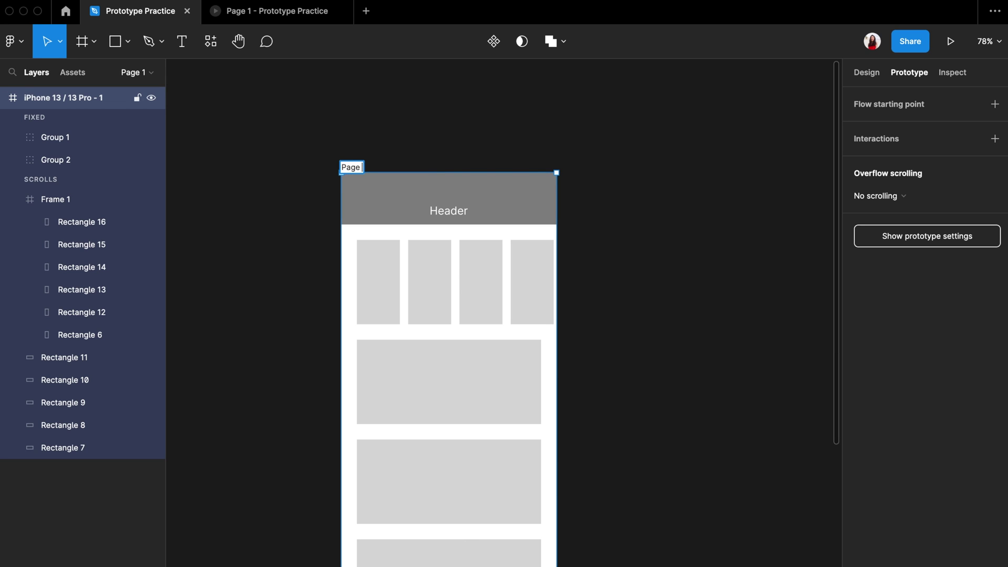
text(1)
key(Return)
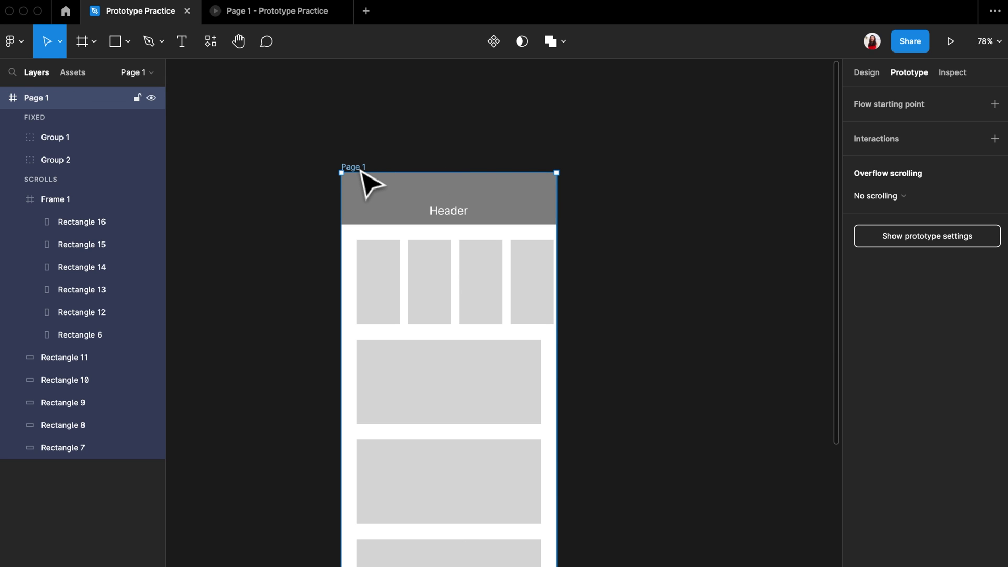
- Duplicate Page 1 to create a second screen, Page 2
key(super+d)
scroll(361, 173, right, 5)
scroll(362, 173, down, 2)
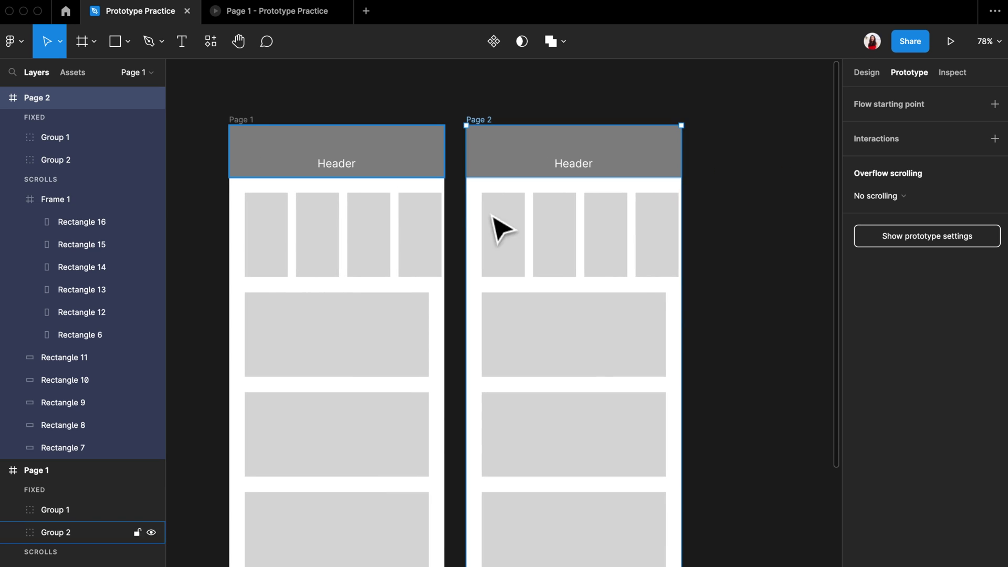
click(772, 326)
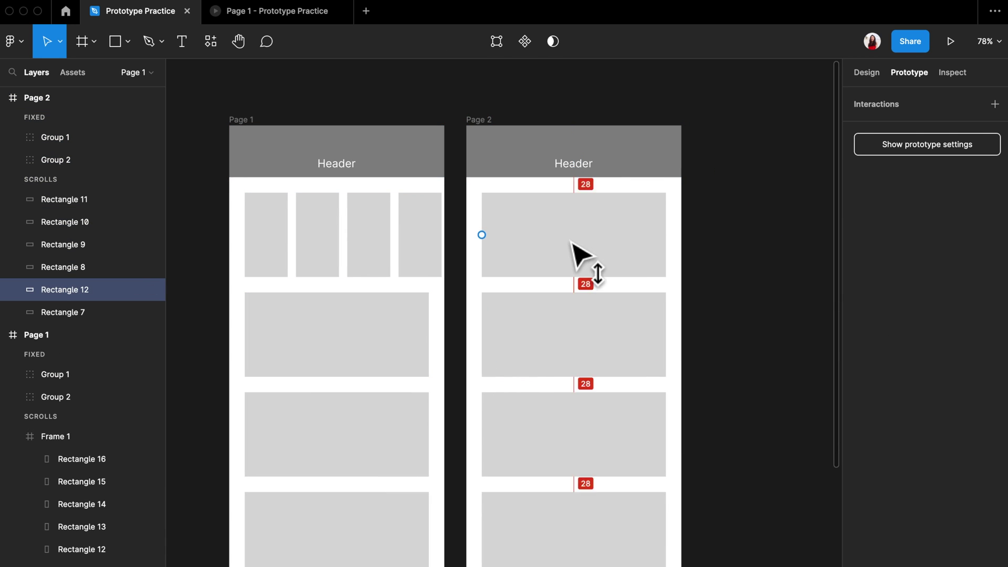
- On Page 2, shrink a card into a thumbnail square with two small bars beside it
drag(580, 259, 540, 258)
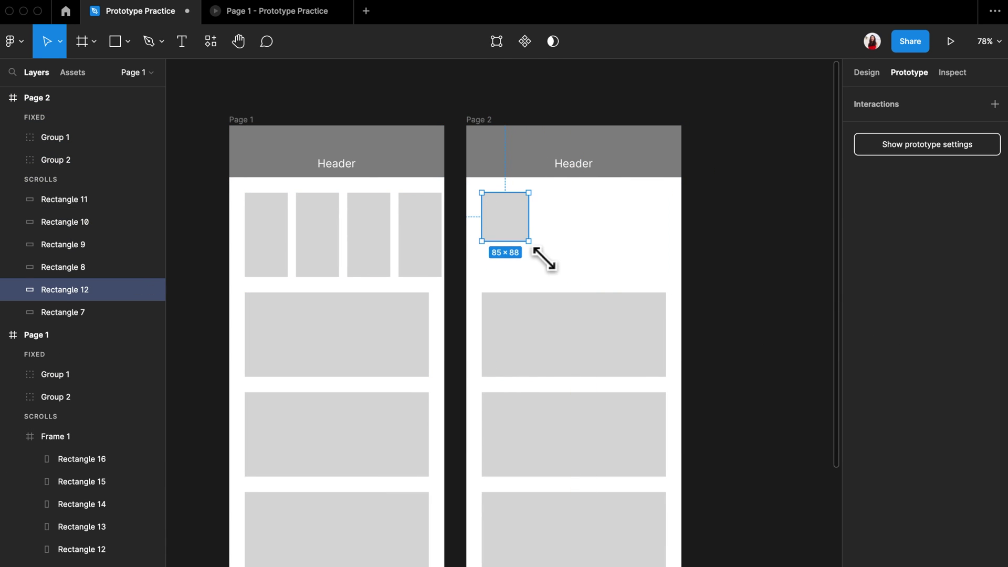
scroll(477, 218, up, 3)
scroll(469, 205, up, 3)
key(r)
drag(459, 159, 577, 191)
drag(522, 177, 649, 200)
click(654, 252)
scroll(655, 252, down, 3)
mouse_move(576, 399)
mouse_down()
mouse_move(576, 364)
mouse_move(575, 388)
mouse_up()
key(Escape)
- Flatten a wide card into a thin line bar and repeat it as four rows
scroll(632, 317, down, 3)
scroll(483, 168, down, 3)
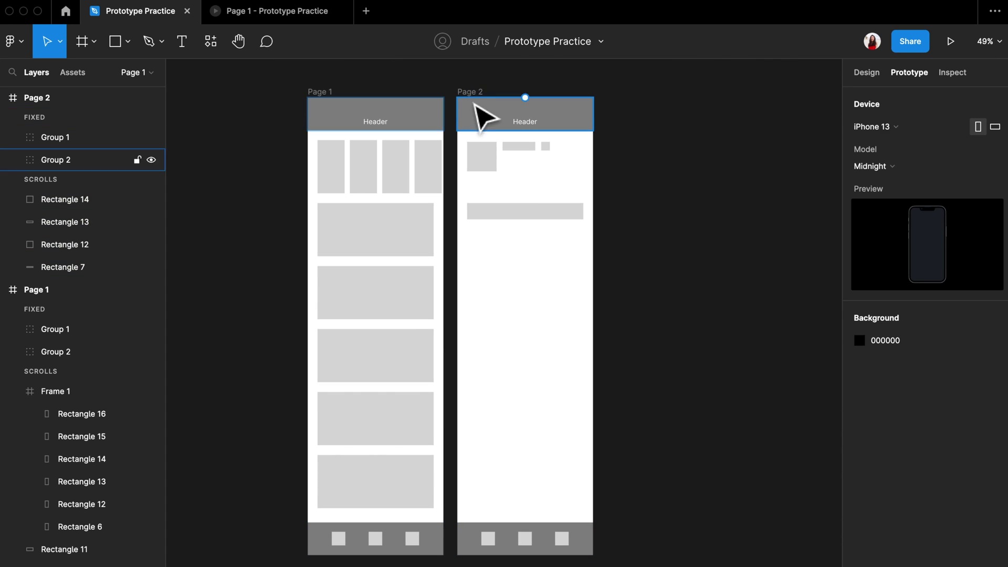
click(466, 93)
drag(578, 553, 578, 405)
scroll(578, 405, up, 3)
drag(554, 213, 555, 243)
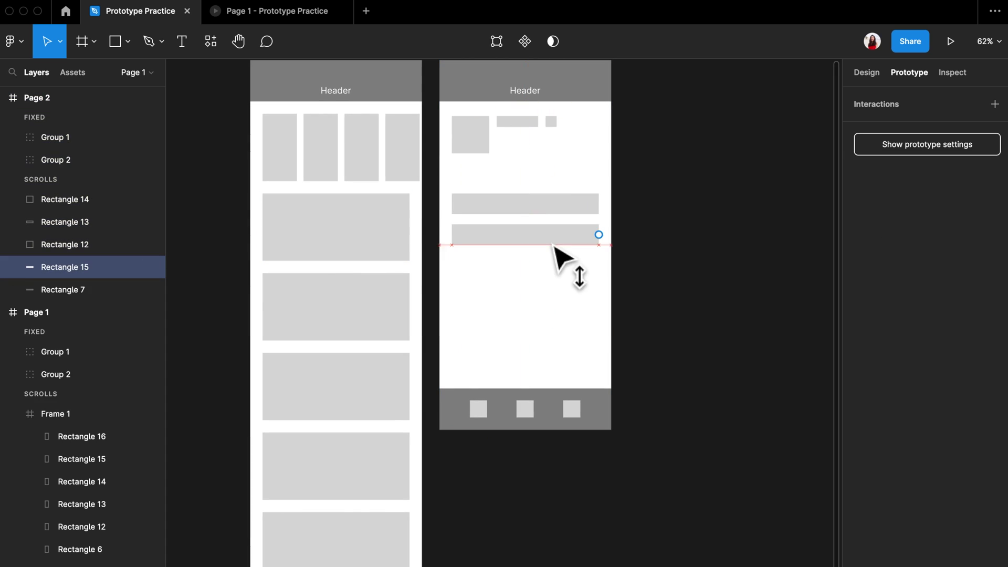
key(ctrl+d)
key(ctrl+d)
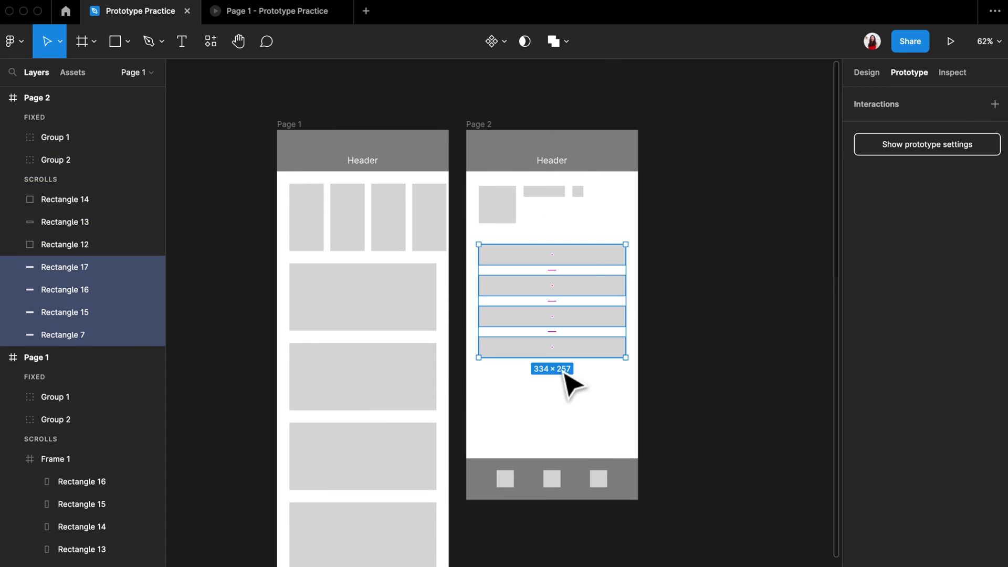
click(555, 426)
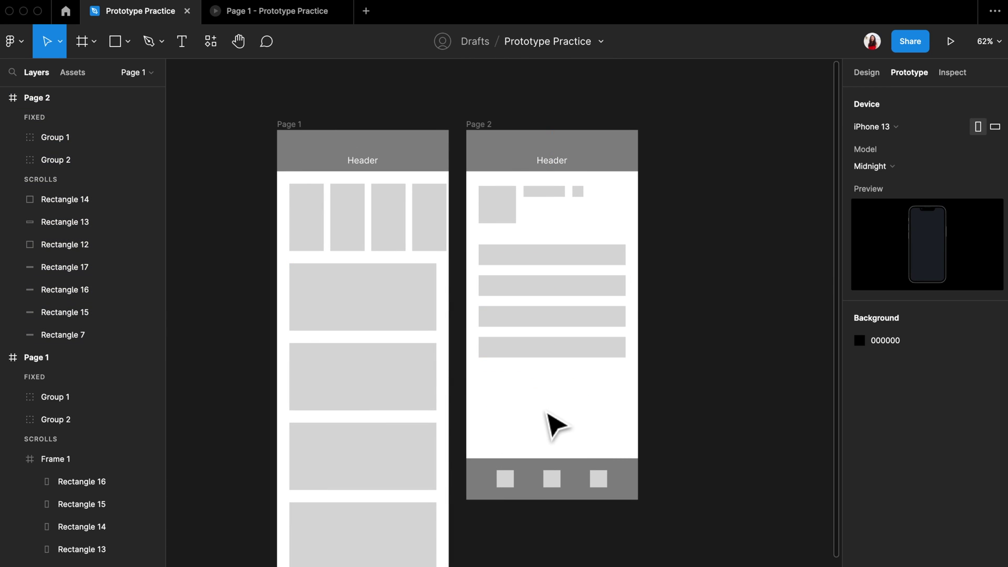
click(480, 125)
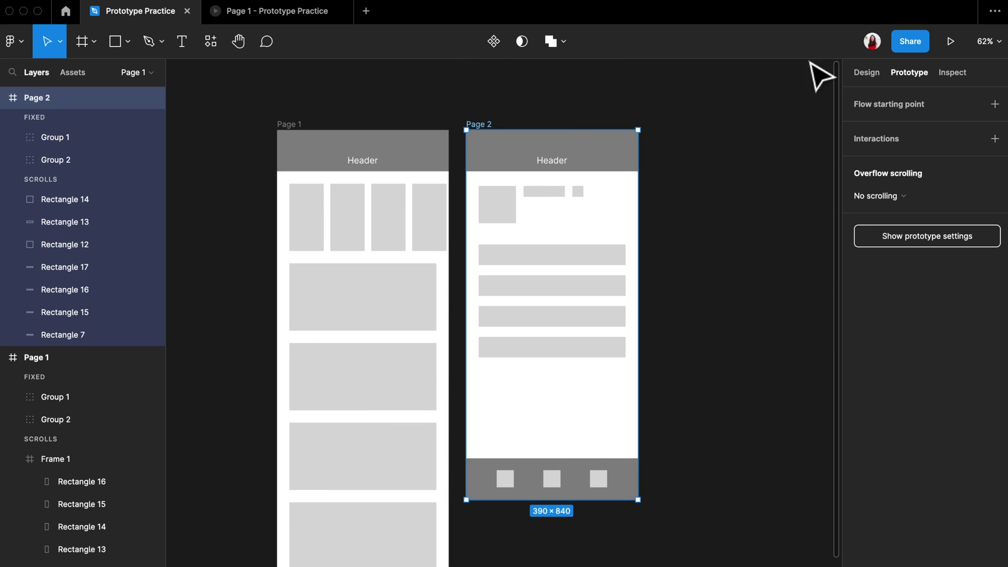
click(946, 44)
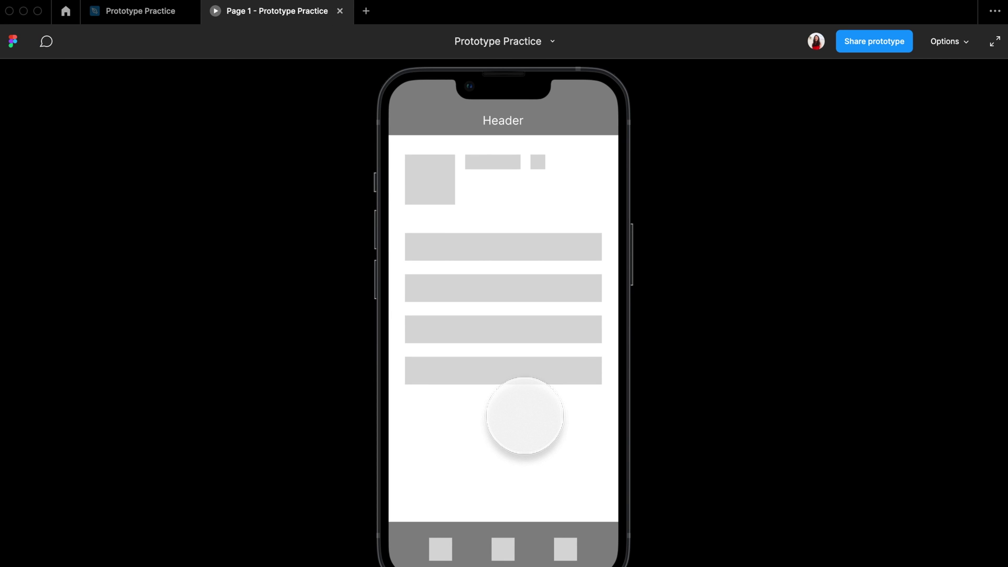
click(121, 19)
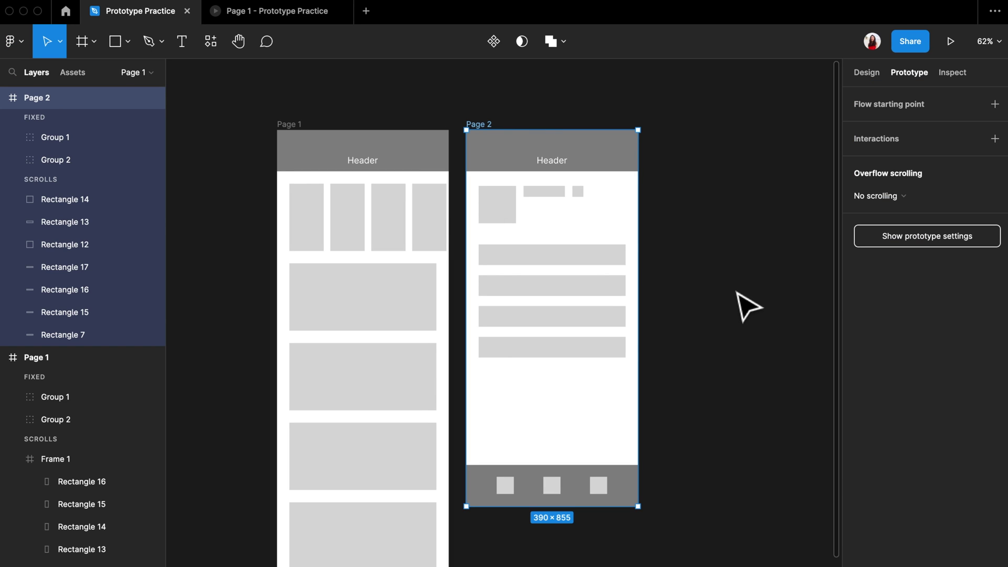
click(748, 307)
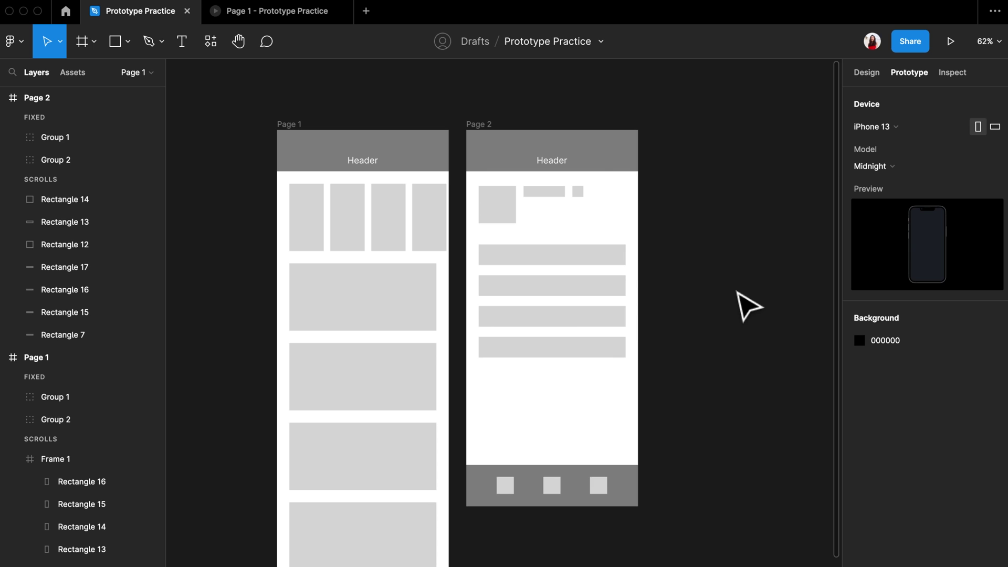
scroll(748, 307, down, 2)
scroll(748, 307, down, 5)
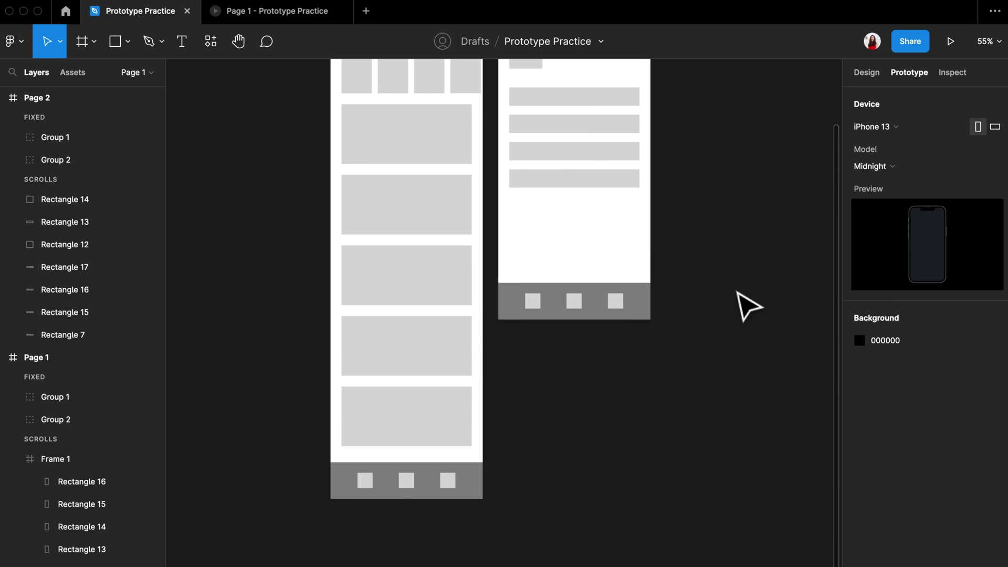
- Link Page 1's middle footer icon to Page 2, and Page 2's first footer icon to Page 1
click(412, 494)
double_click(410, 485)
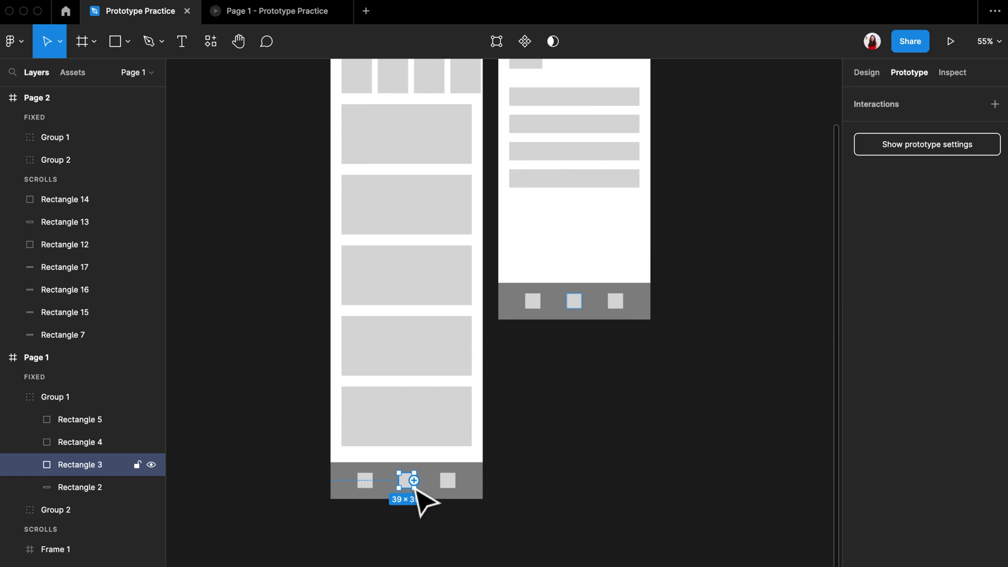
scroll(420, 496, up, 2)
drag(416, 482, 540, 246)
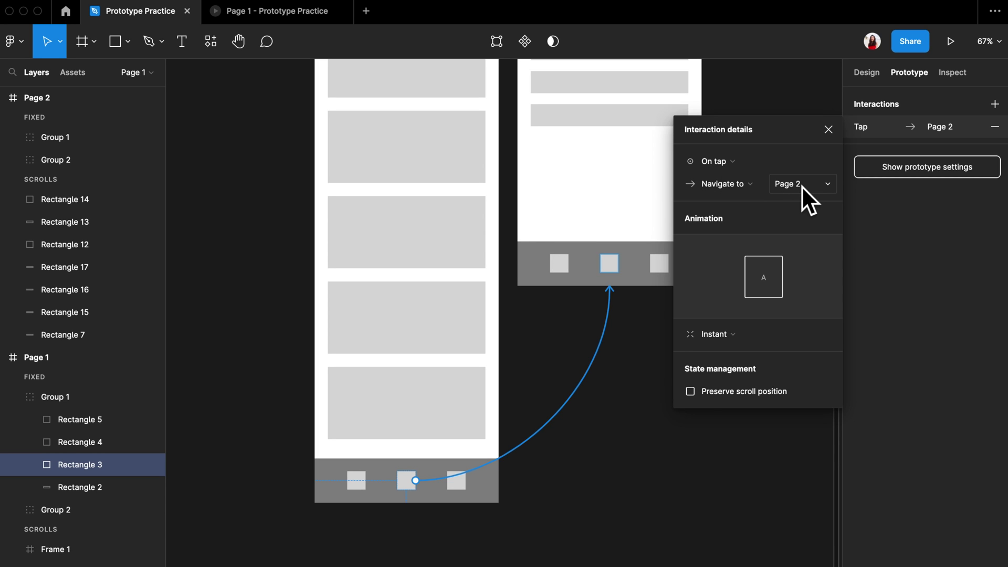
click(567, 268)
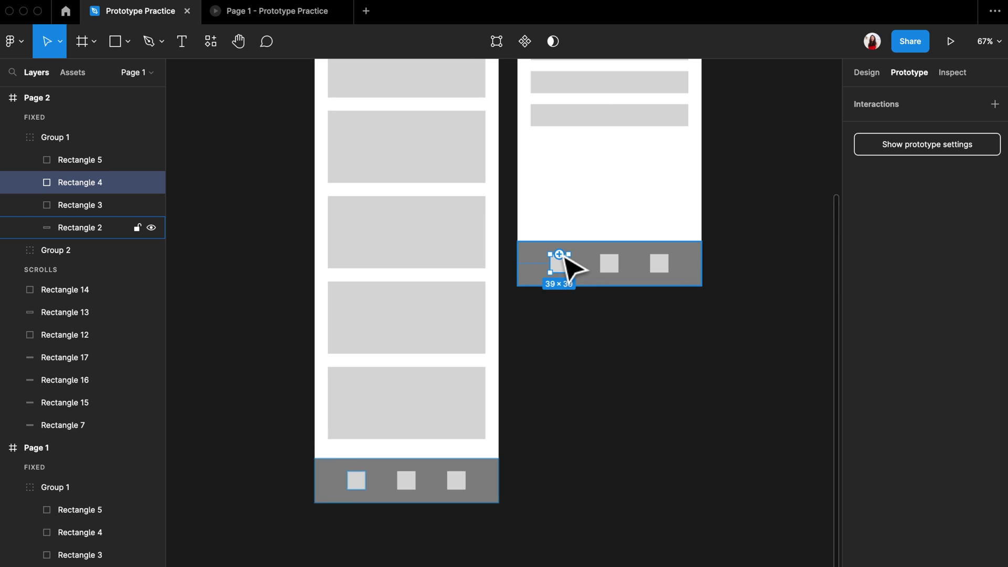
drag(560, 255, 498, 261)
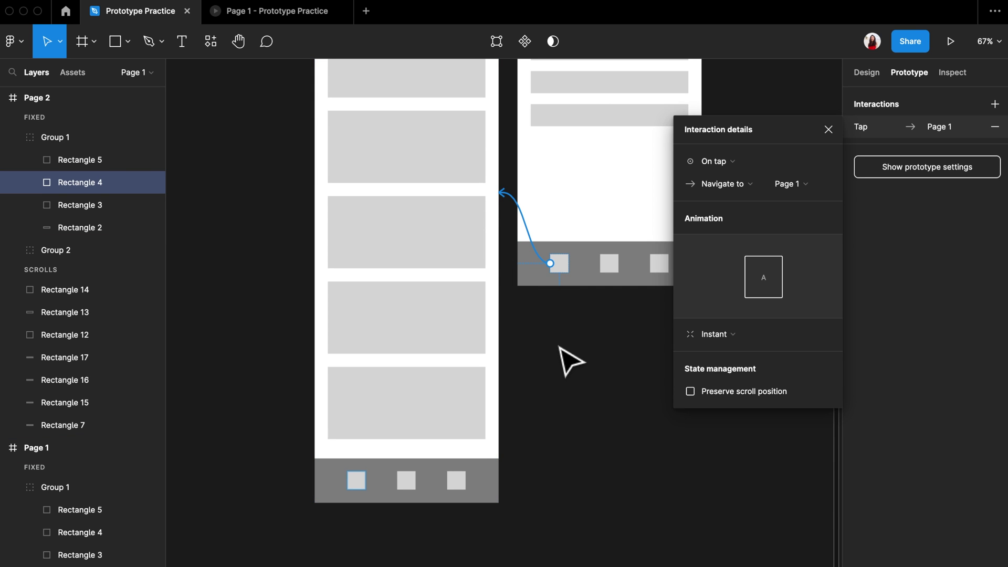
- In the preview, tap the first and middle footer icons to switch between Page 1 and Page 2
click(275, 16)
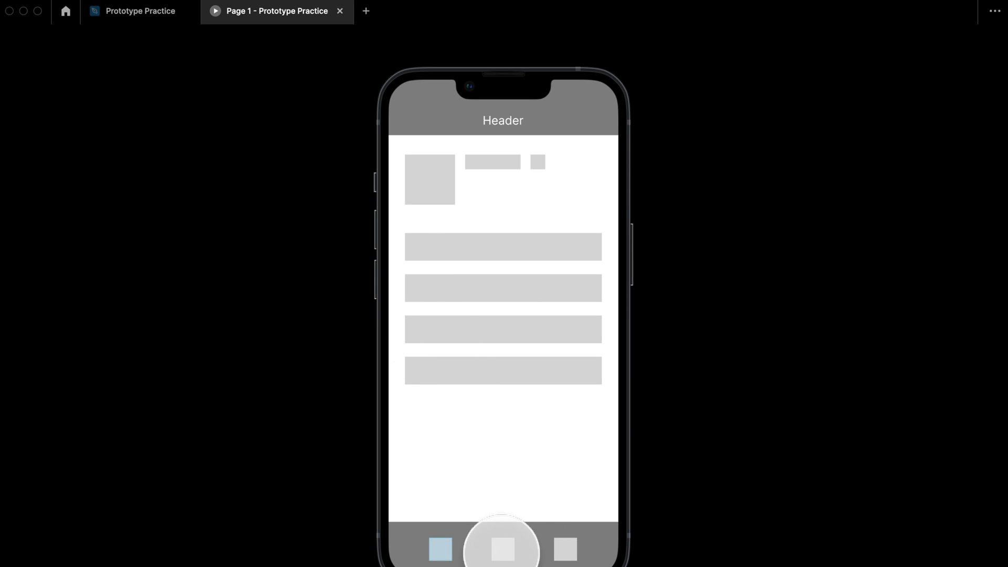
click(441, 549)
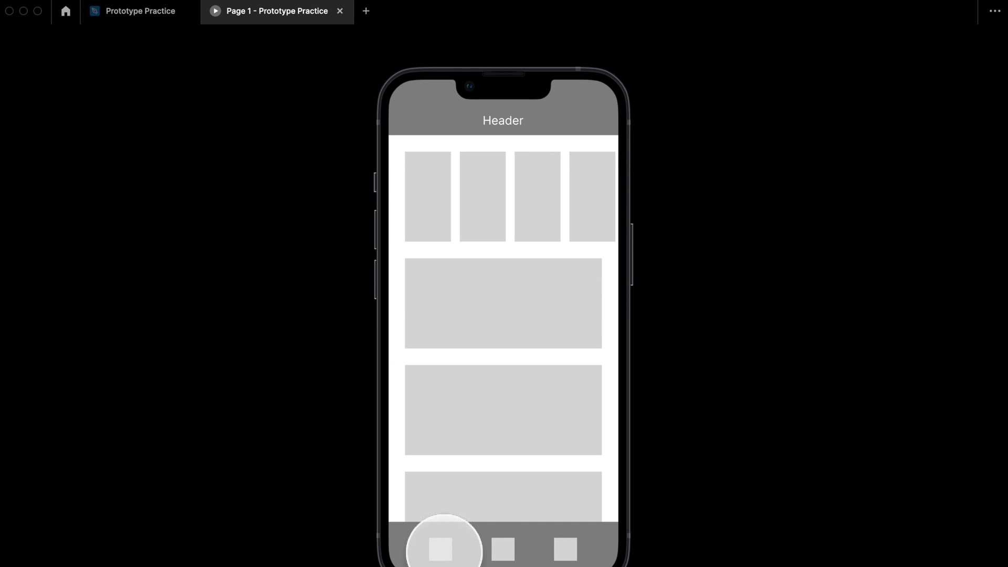
click(502, 549)
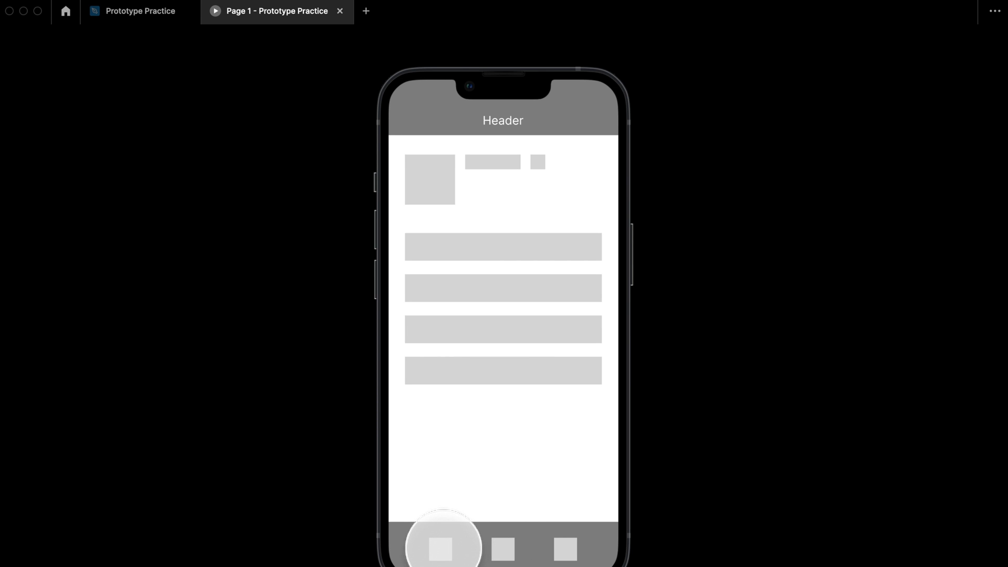
click(440, 549)
click(502, 549)
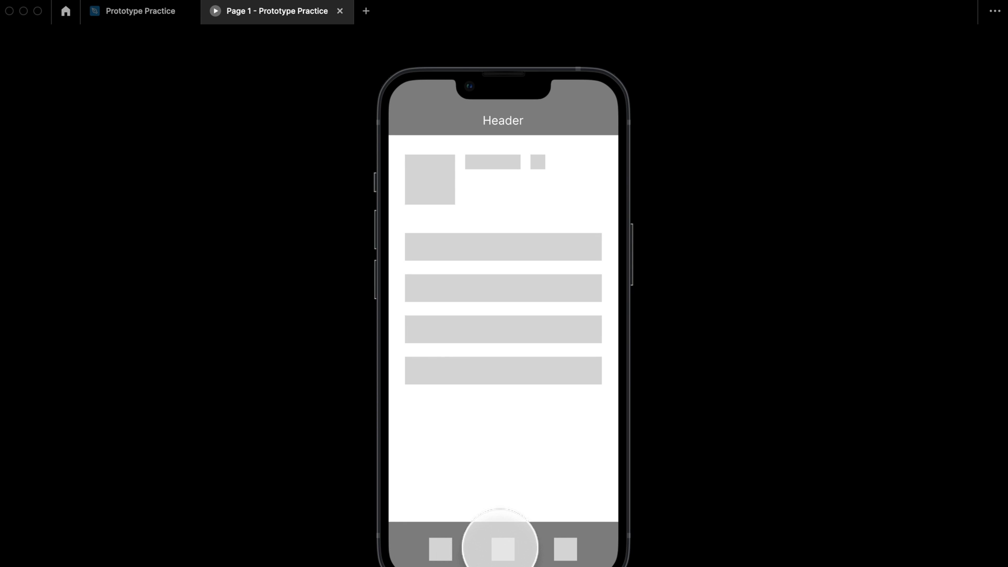
click(442, 548)
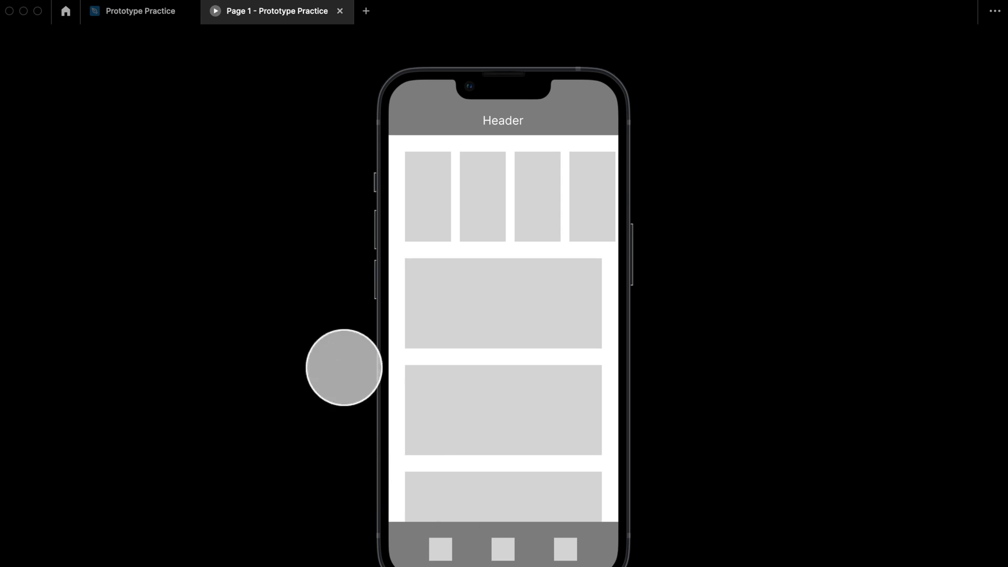
click(141, 11)
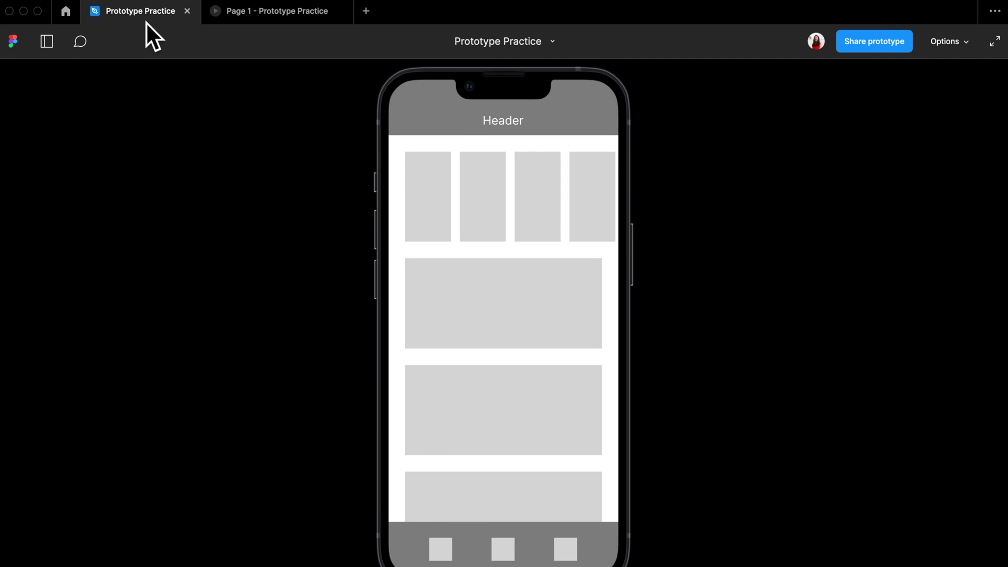
- Undo the dragged link and give Page 2's first footer icon a Navigate to Page 1 tap interaction
click(582, 403)
key(ctrl+z)
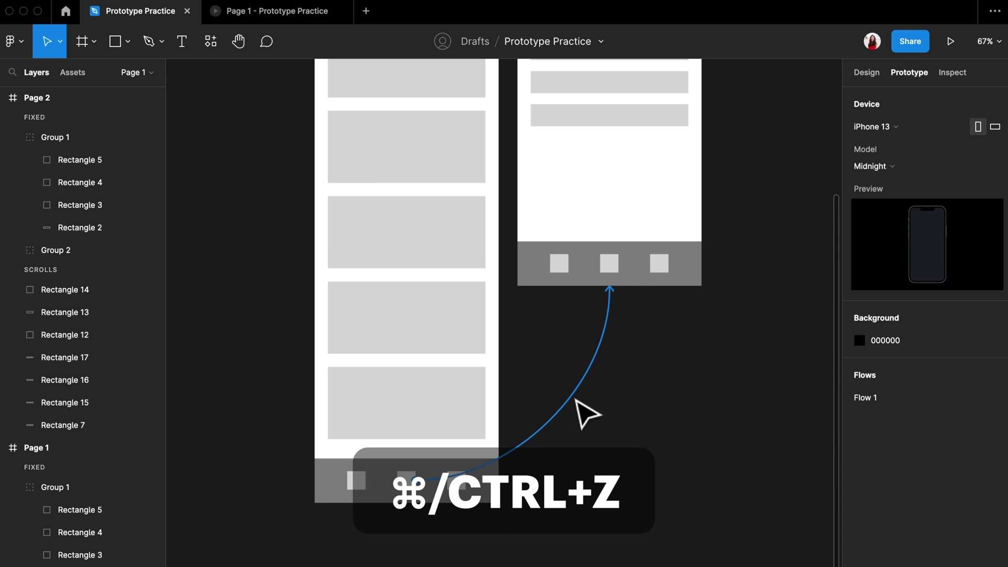
click(567, 275)
click(567, 271)
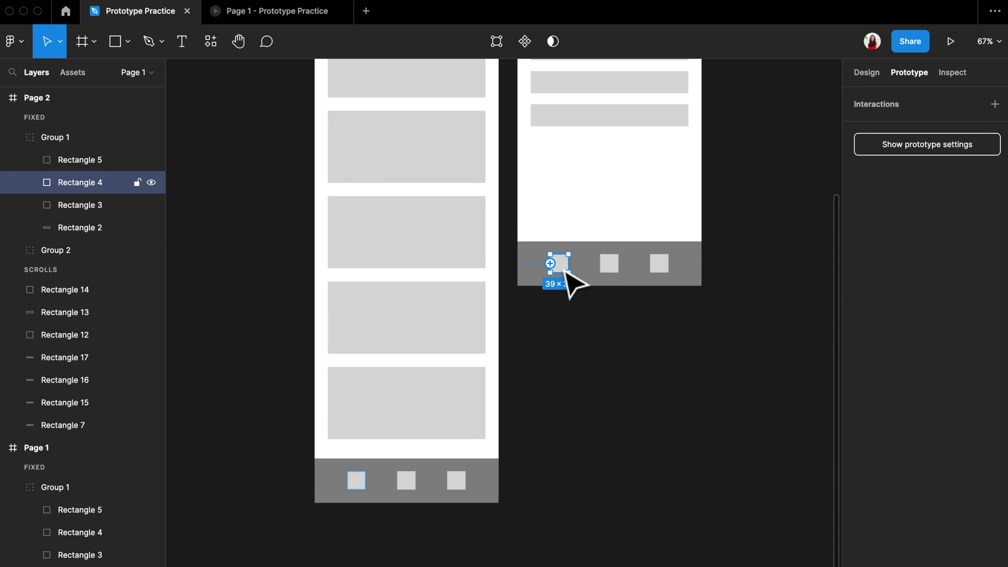
click(994, 104)
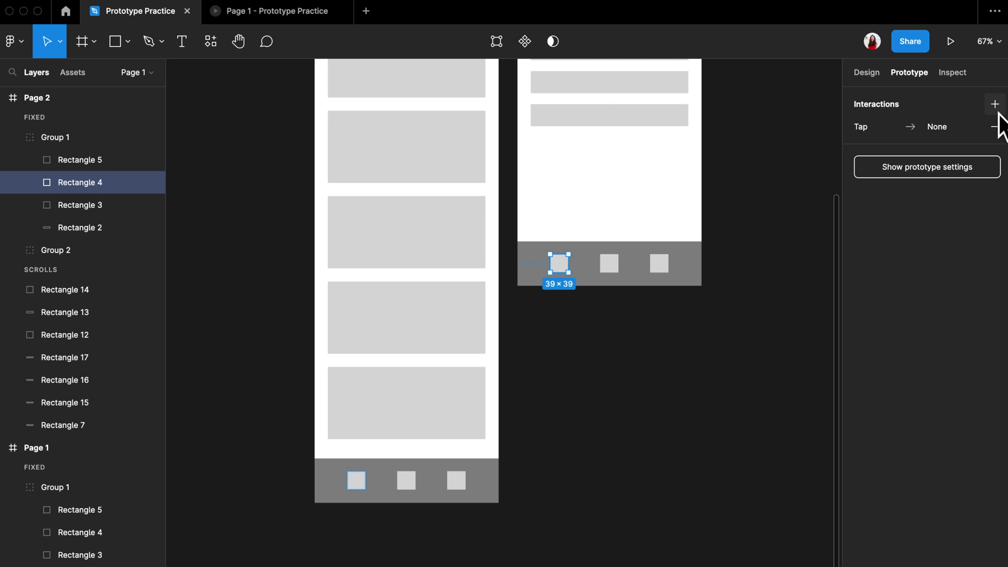
click(953, 129)
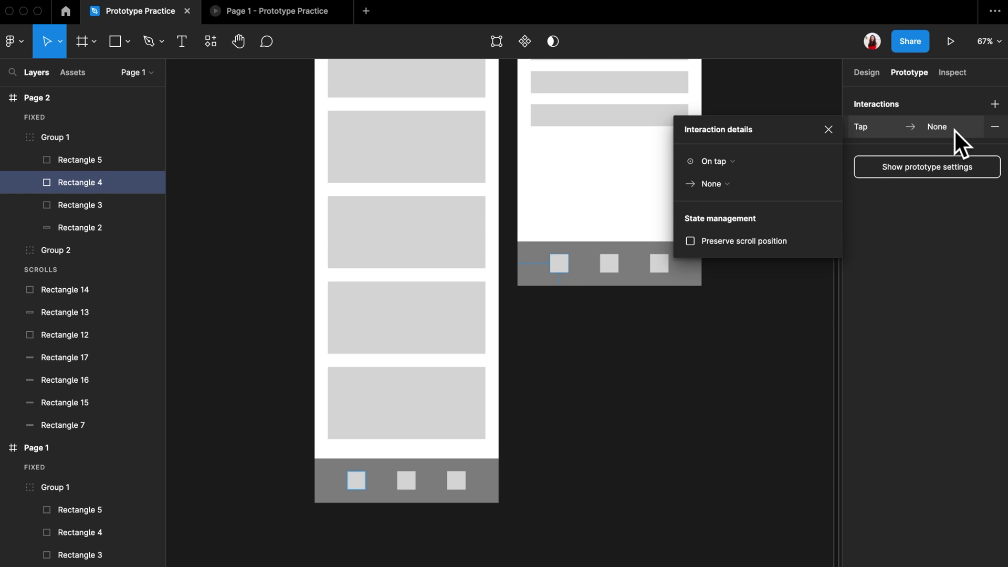
click(709, 185)
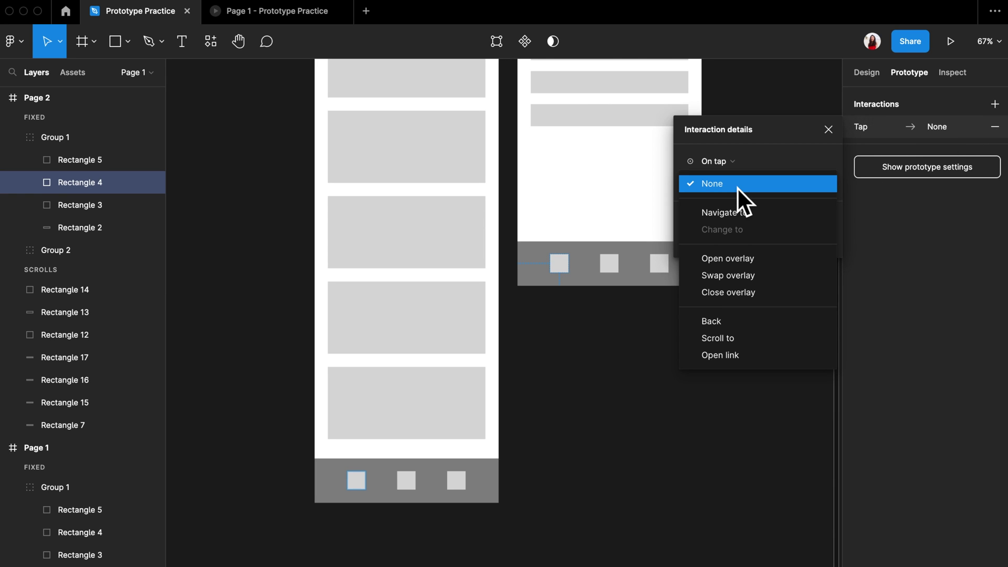
click(733, 214)
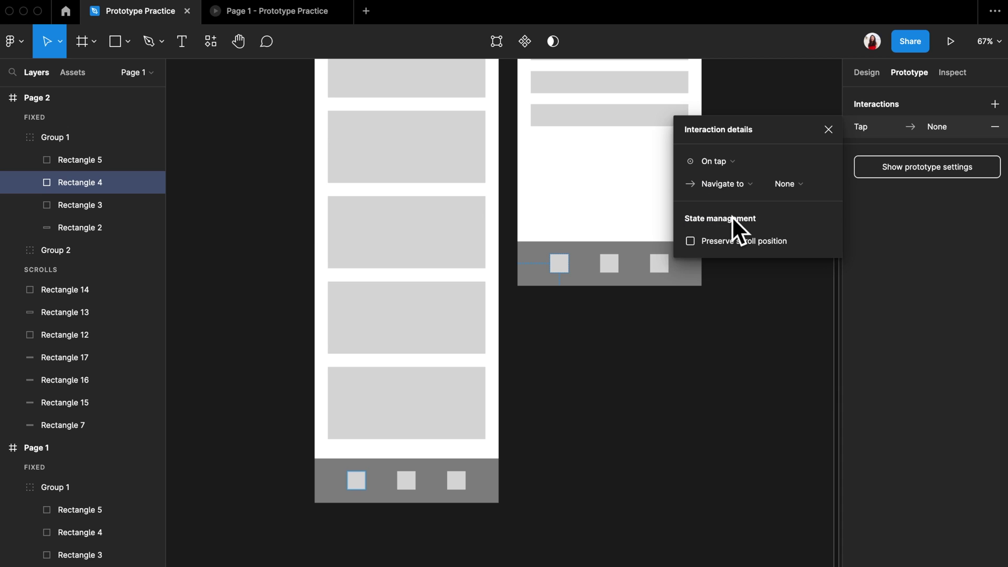
click(806, 185)
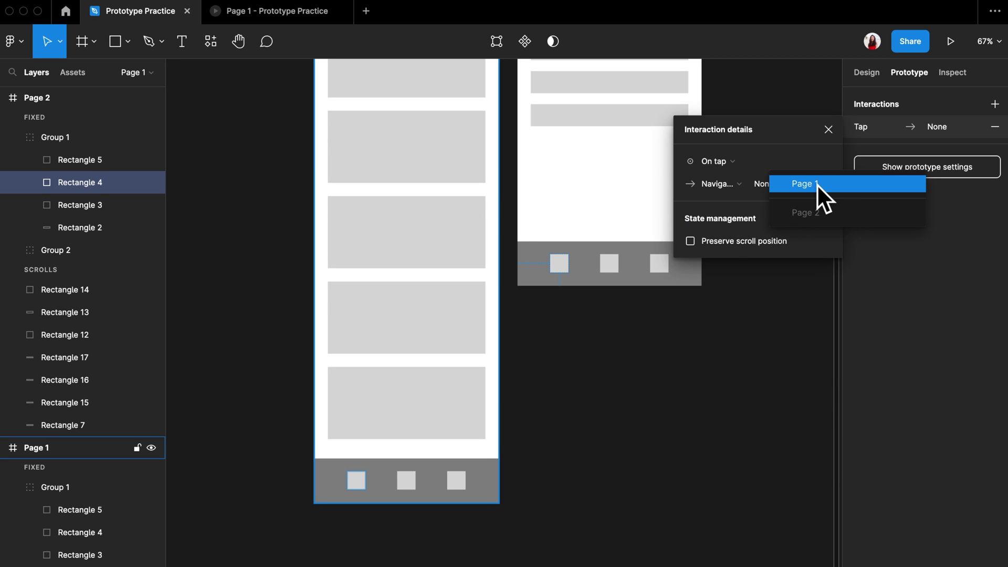
click(817, 184)
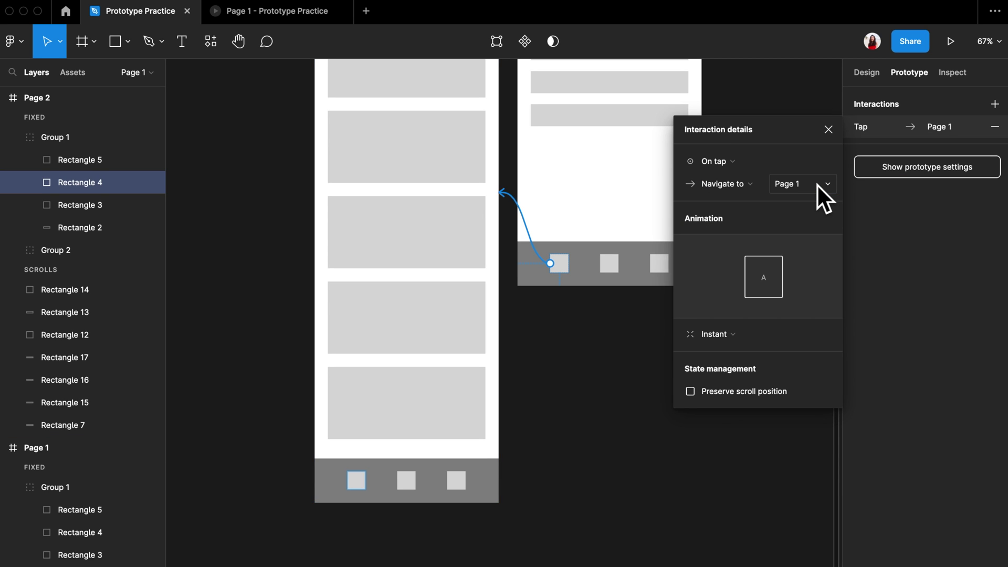
click(828, 130)
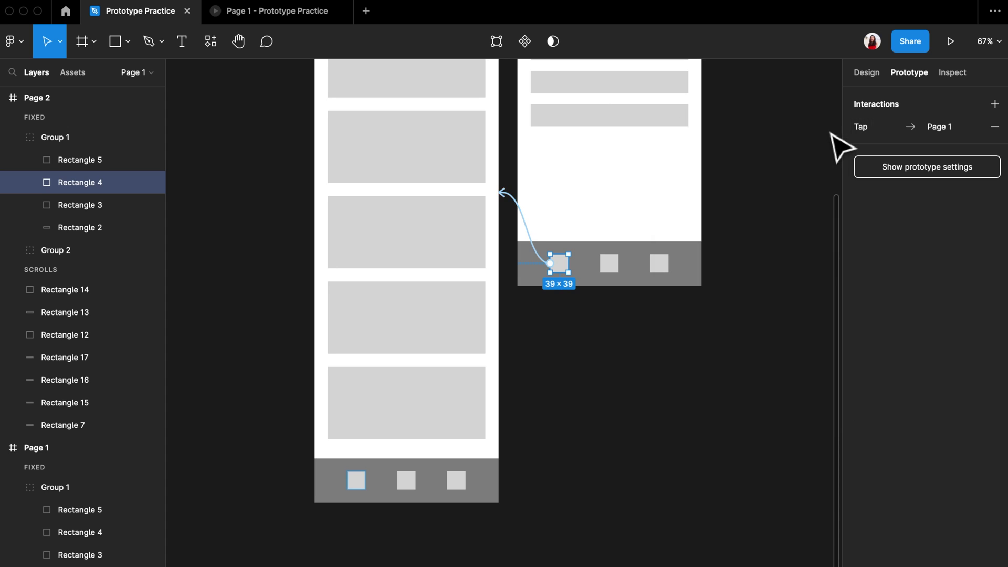
- In the preview, tap between pages, then tap the small square to show the modal overlay
click(302, 21)
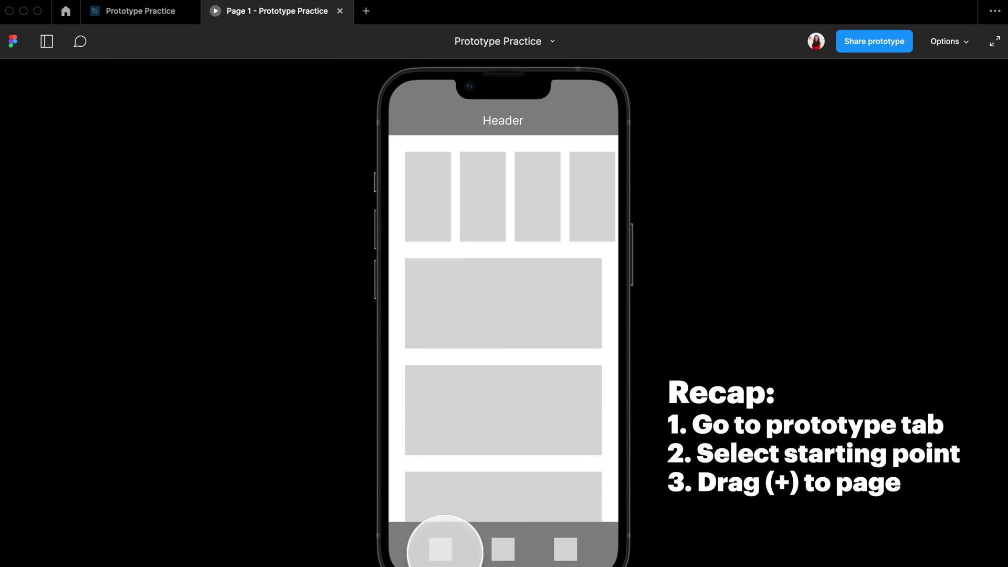
click(502, 549)
click(441, 549)
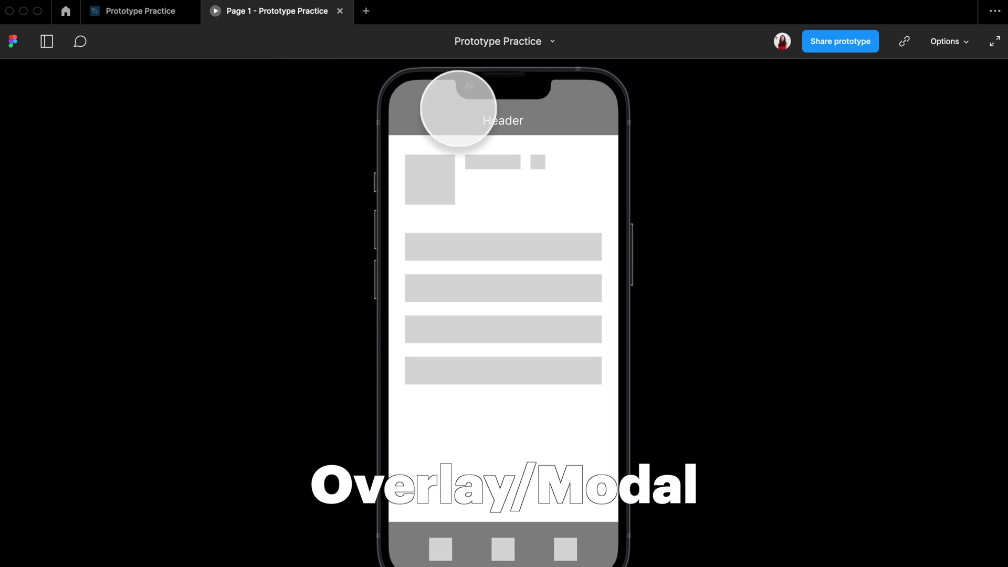
click(538, 162)
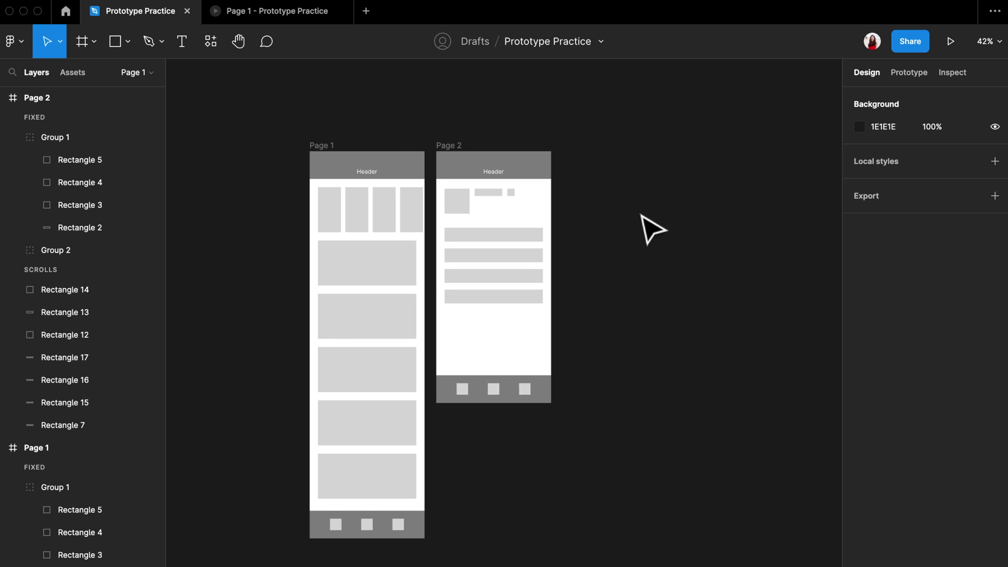
- Draw Frame 2, a 321×363 frame, to the right of Page 2
scroll(653, 229, up, 5)
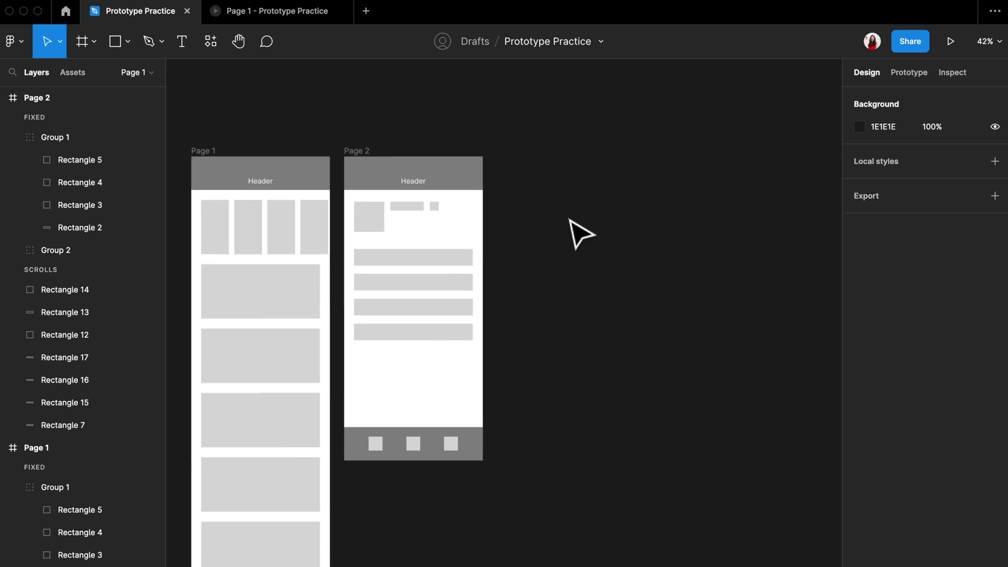
key(f)
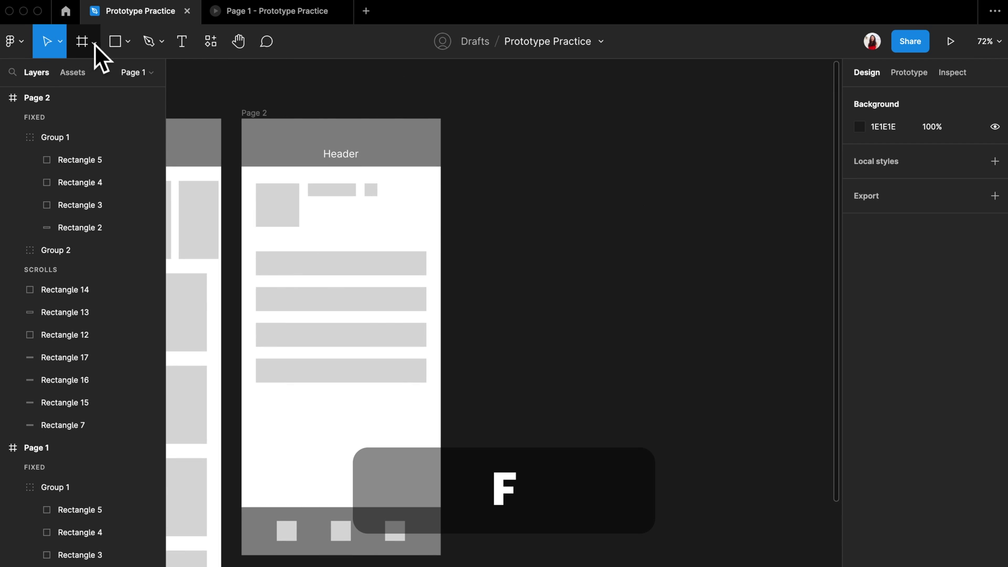
click(93, 41)
click(80, 74)
drag(480, 218, 646, 405)
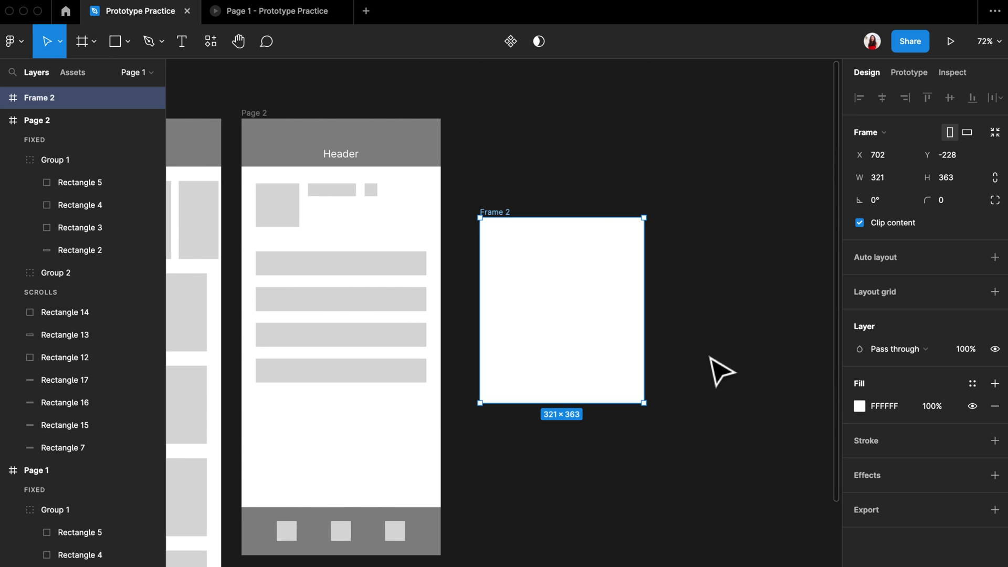
click(540, 191)
- Add a small square in Frame 2's top-right corner and the text-line bars
scroll(611, 224, up, 5)
key(r)
drag(630, 232, 652, 254)
key(r)
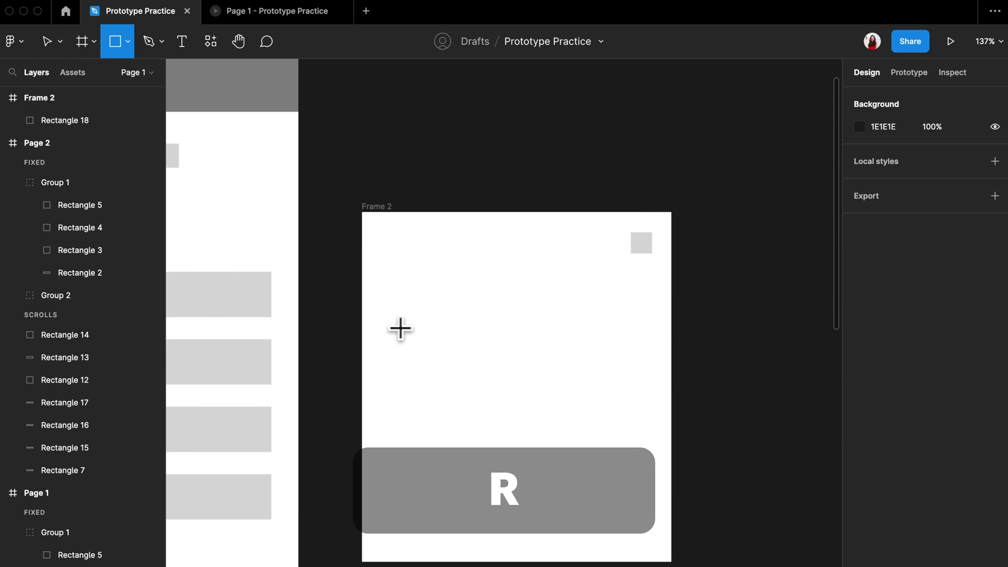
mouse_move(385, 296)
mouse_down()
mouse_move(653, 310)
mouse_move(626, 343)
mouse_up()
drag(626, 343, 623, 371)
scroll(615, 399, down, 3)
click(609, 423)
- Draw a button bar near Frame 2's bottom edge
key(r)
drag(457, 430, 581, 464)
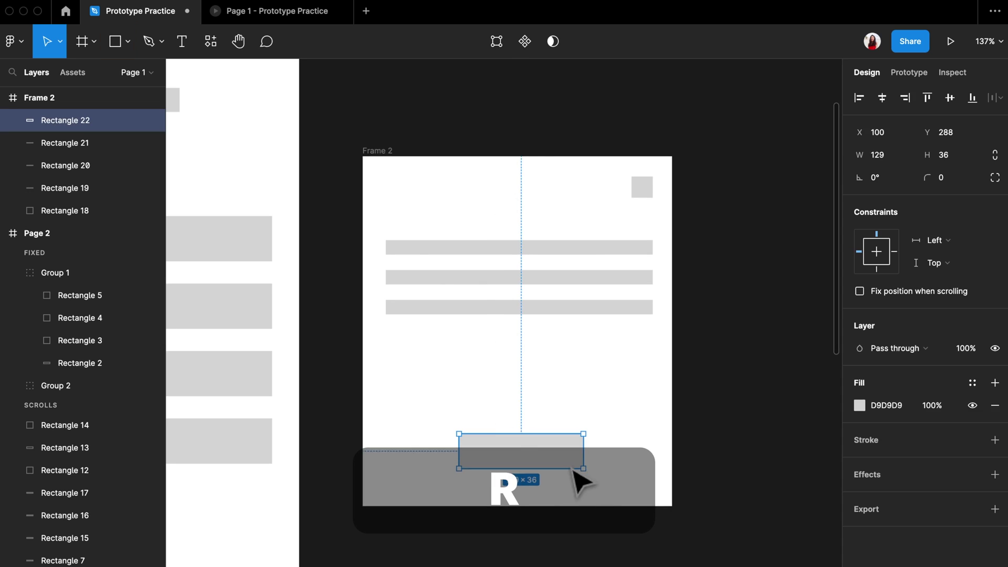
click(578, 478)
scroll(578, 478, down, 3)
scroll(764, 419, left, 2)
scroll(765, 418, down, 1)
click(399, 170)
click(558, 208)
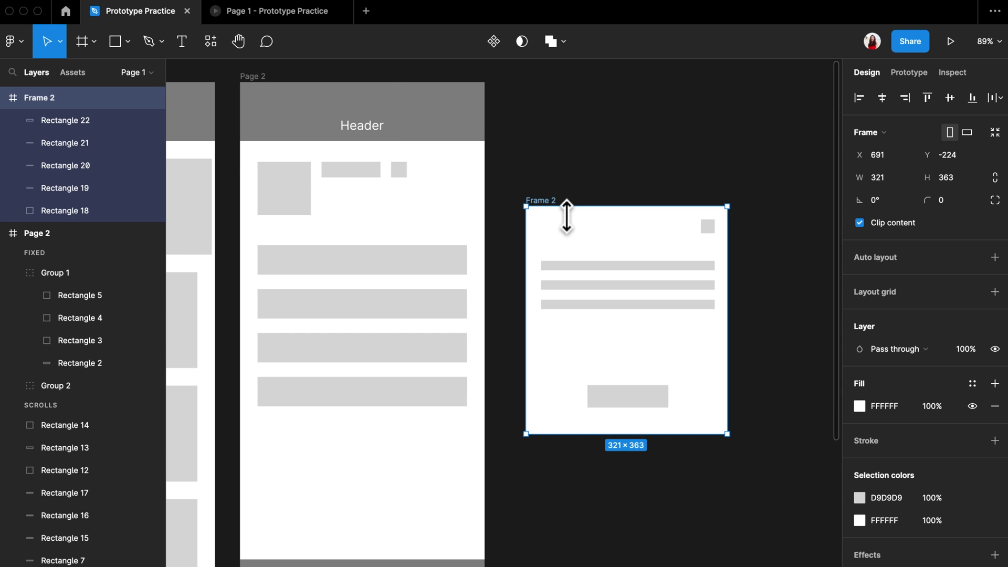
key(Escape)
- Link Page 2's small 25×25 square to Frame 2 with an Open overlay tap action
click(404, 176)
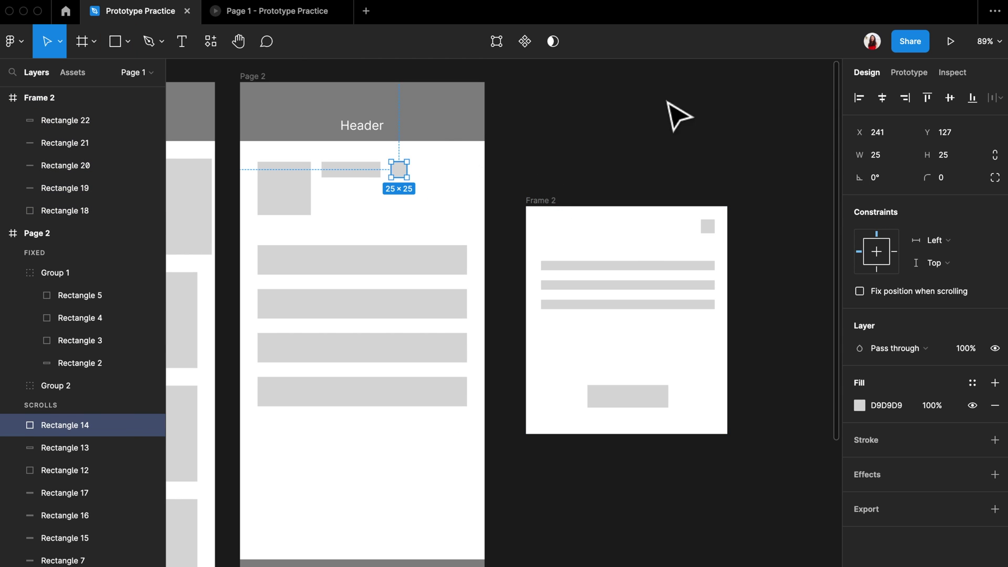
click(922, 72)
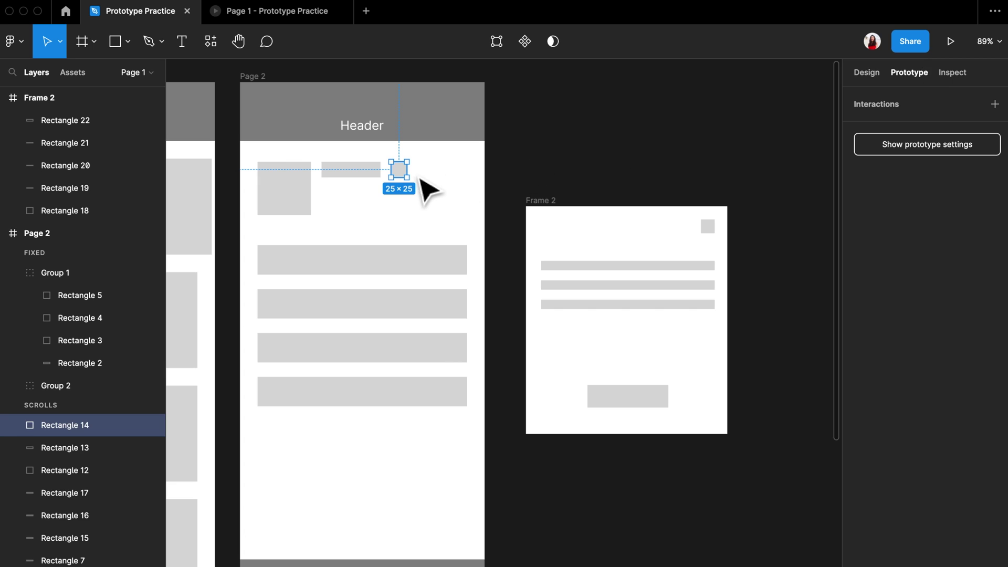
drag(408, 170, 540, 282)
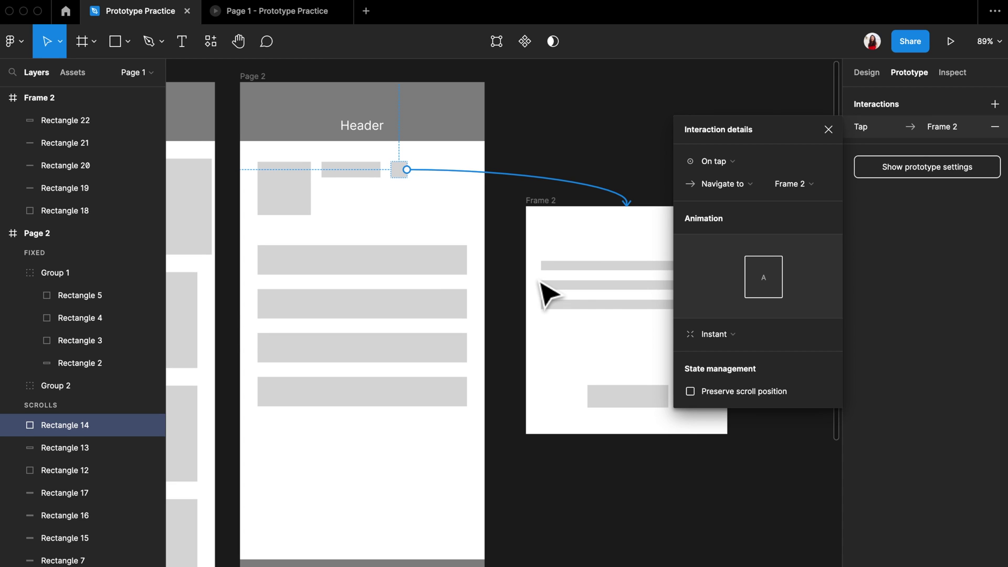
click(749, 184)
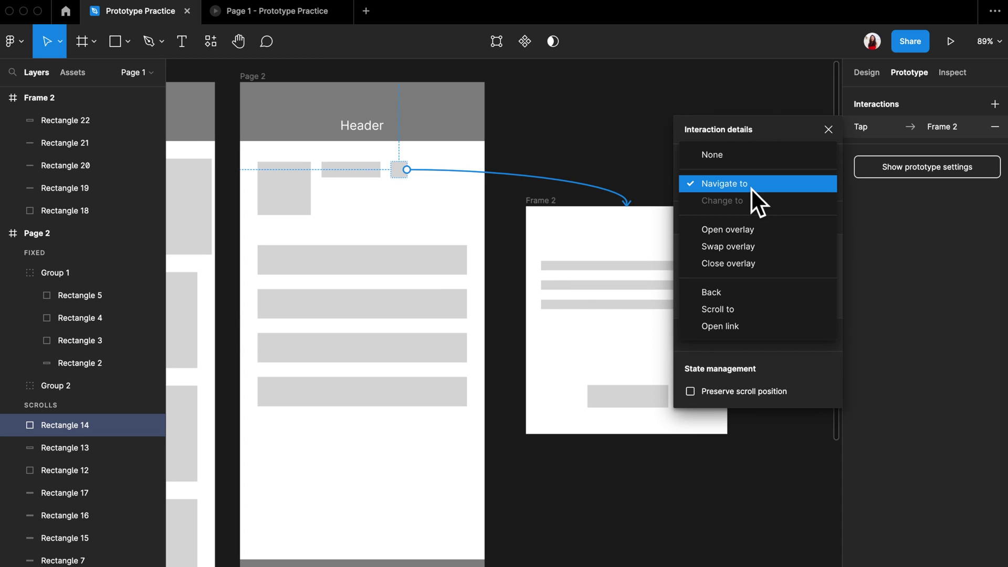
click(790, 234)
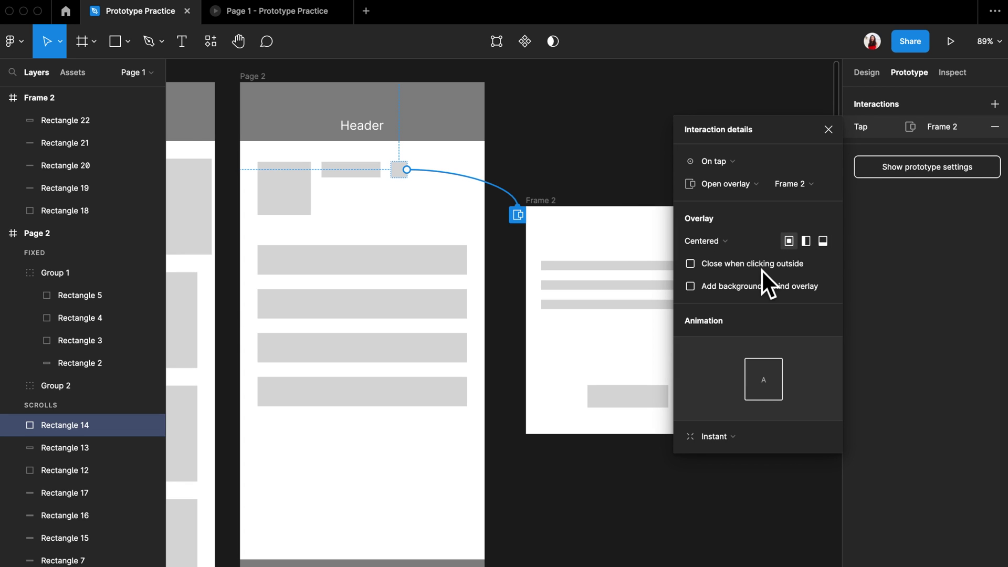
click(303, 23)
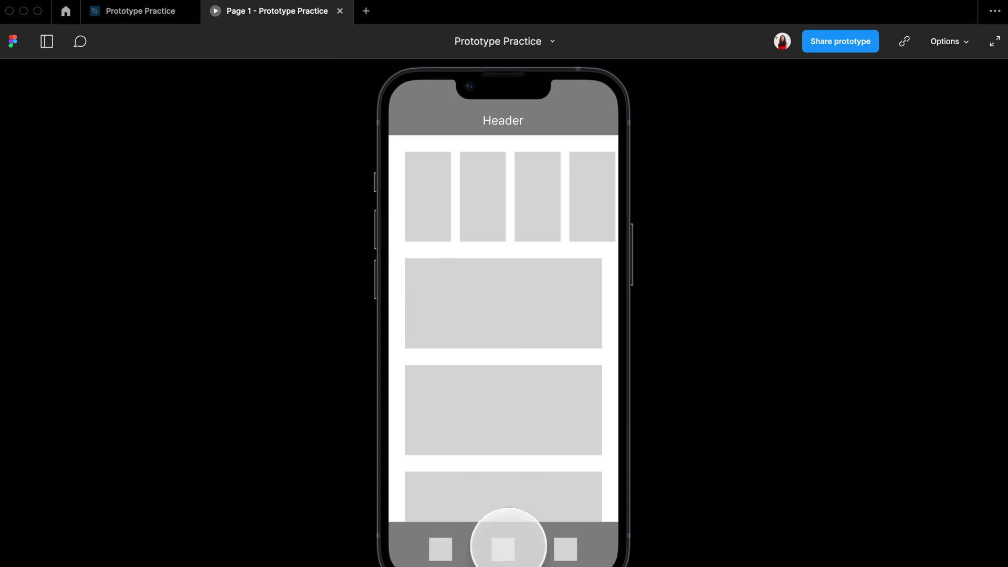
click(503, 549)
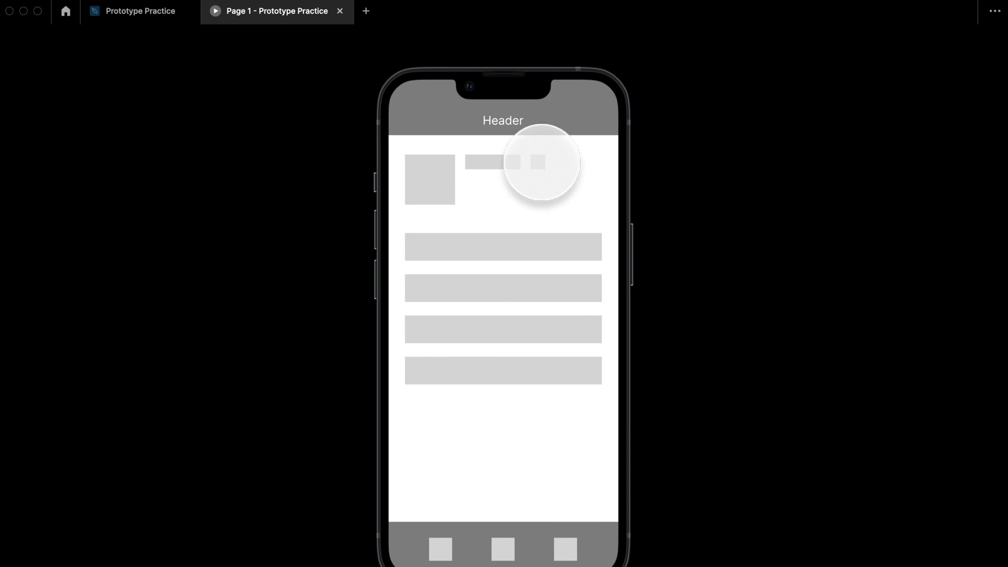
click(539, 162)
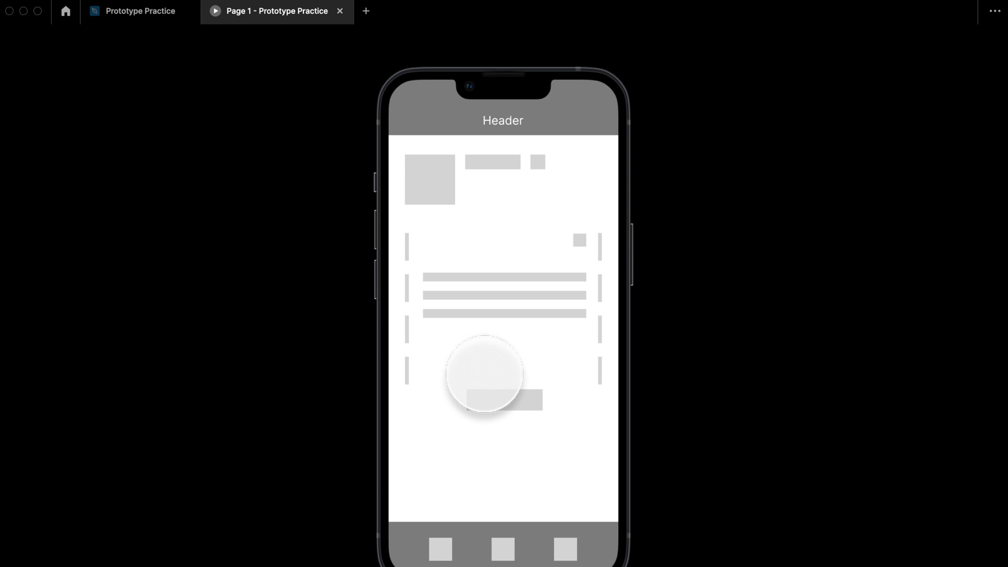
- Dim the page behind the overlay with 25% black and verify tapping outside closes it
click(131, 19)
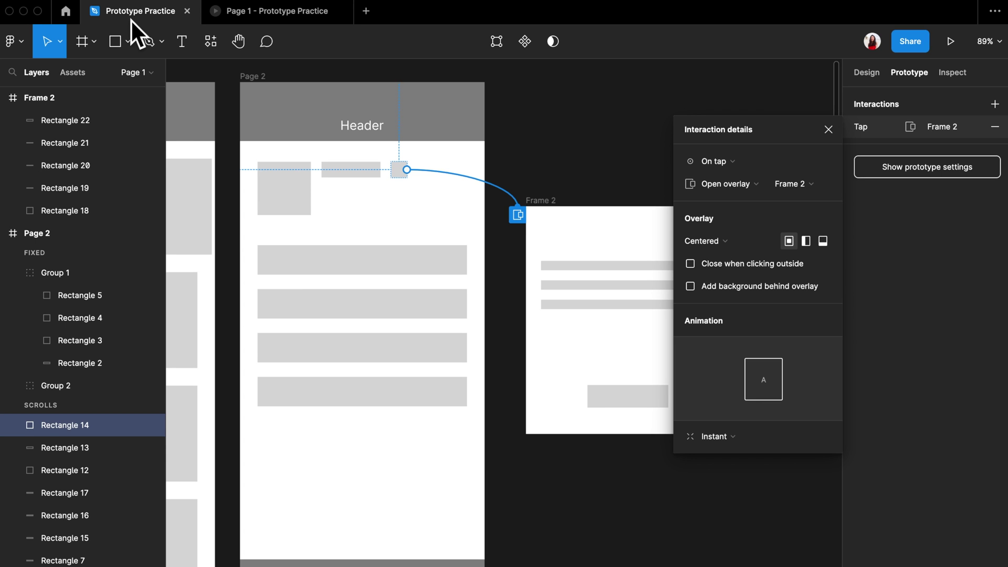
click(690, 286)
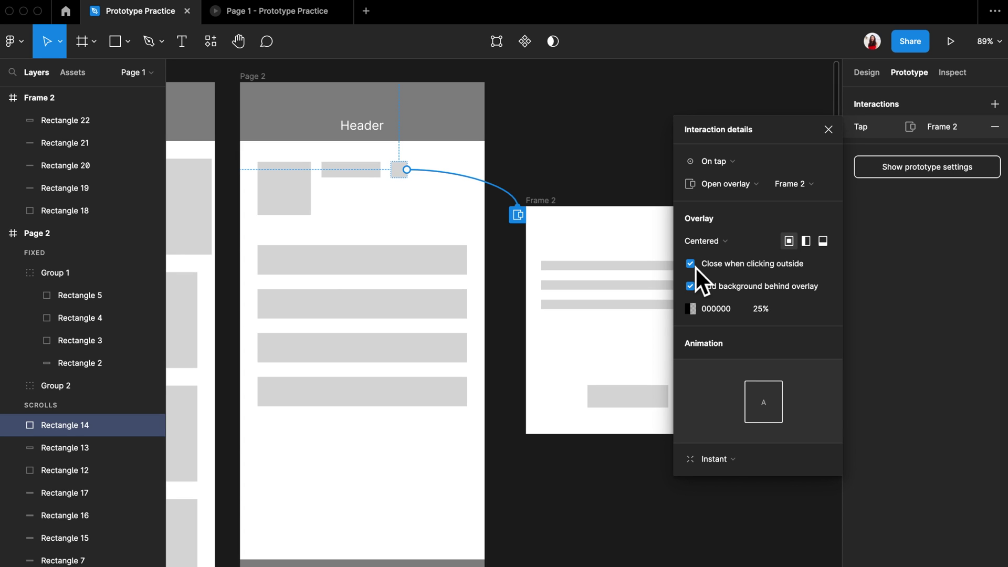
click(273, 16)
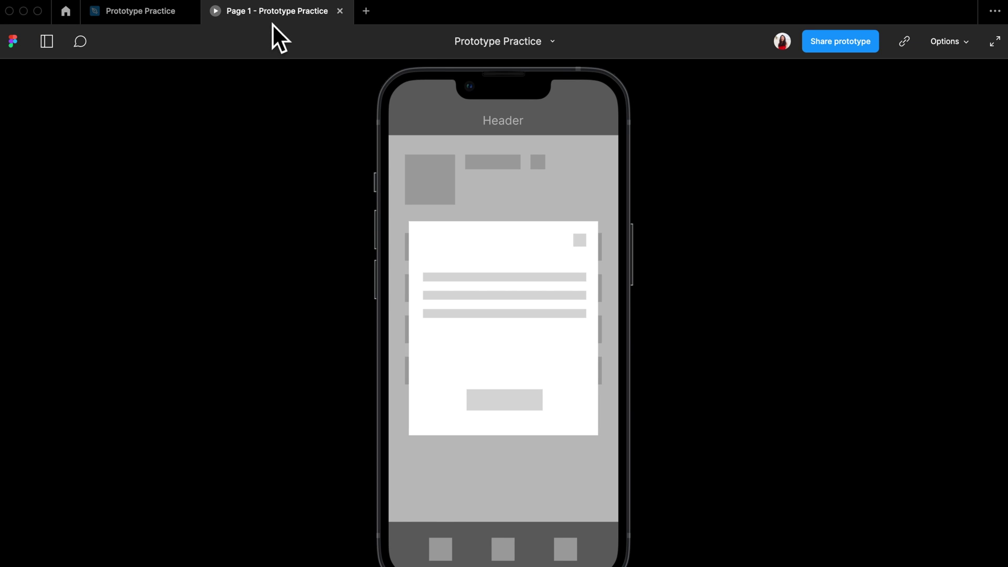
click(583, 172)
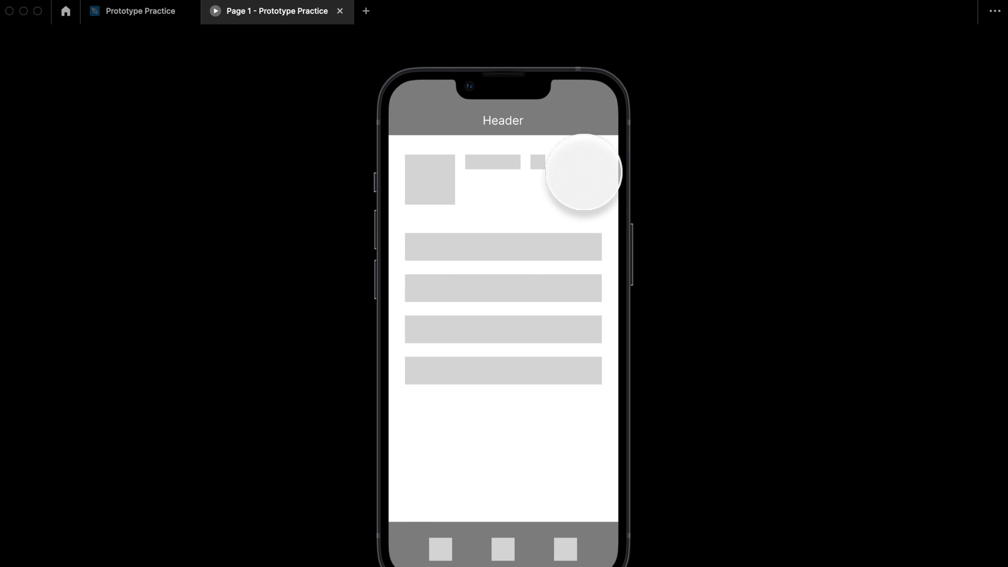
click(535, 166)
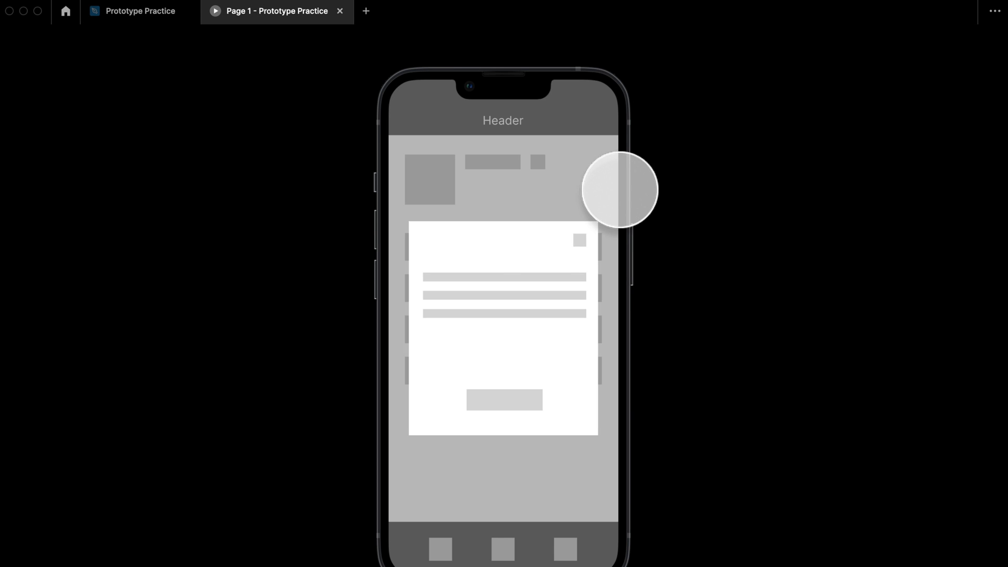
click(601, 184)
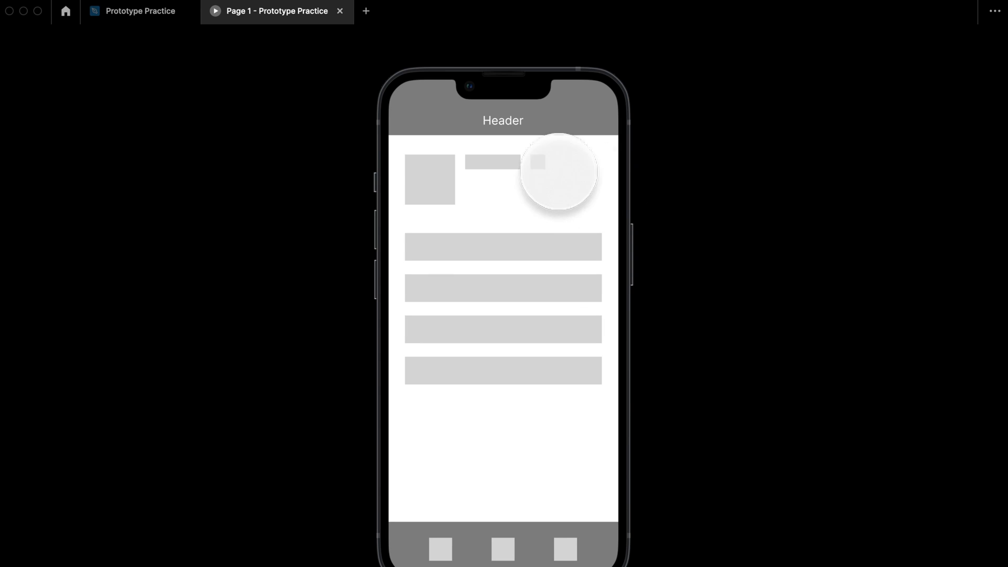
click(134, 24)
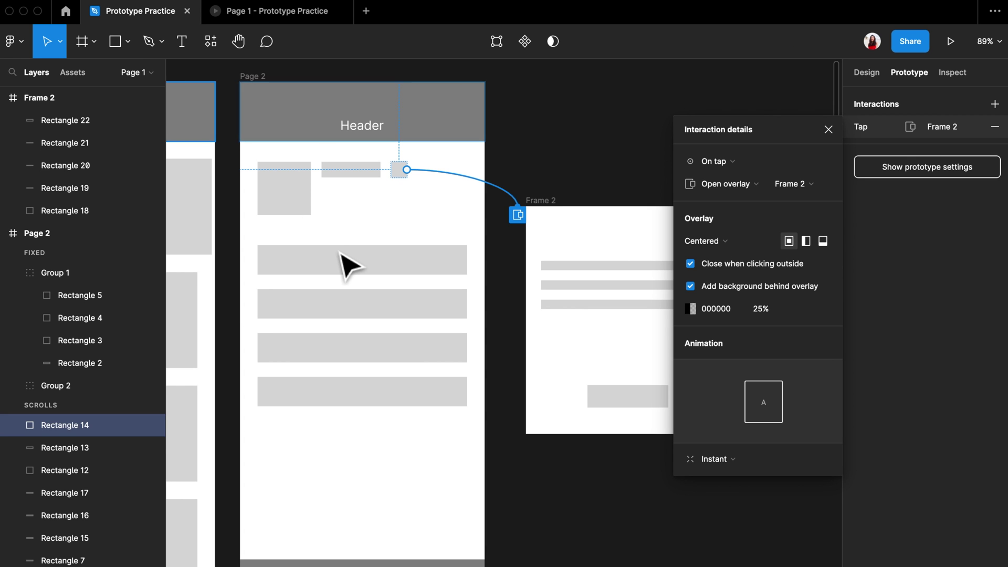
- Give Frame 2's corner square a Close overlay tap interaction, then view the prototype preview
scroll(346, 265, right, 10)
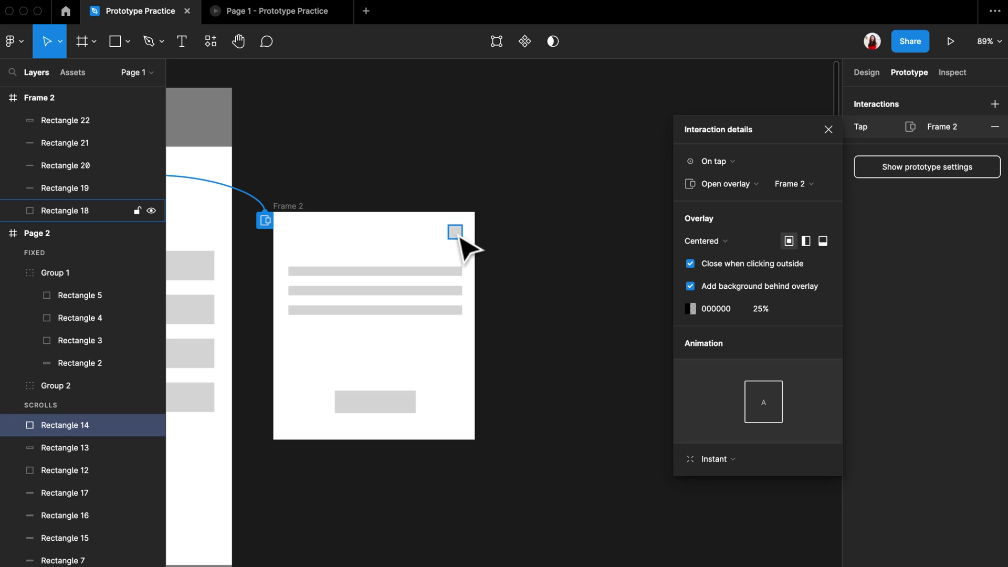
click(459, 236)
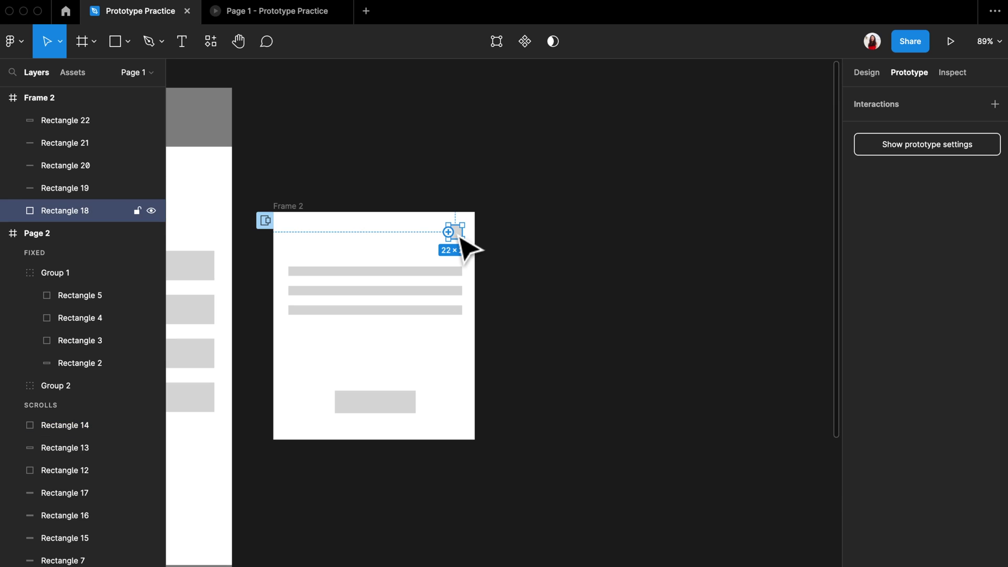
click(994, 104)
click(939, 129)
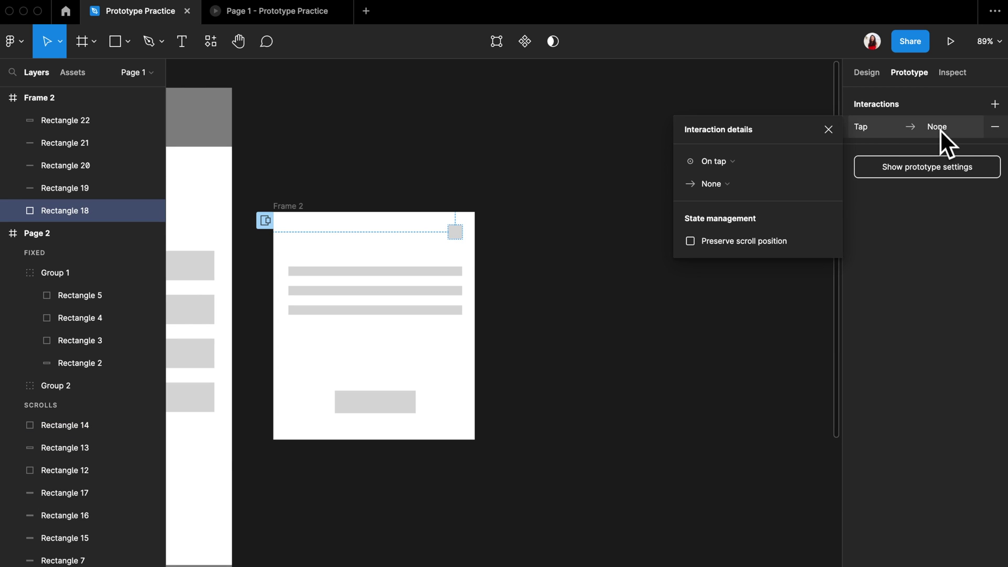
click(766, 183)
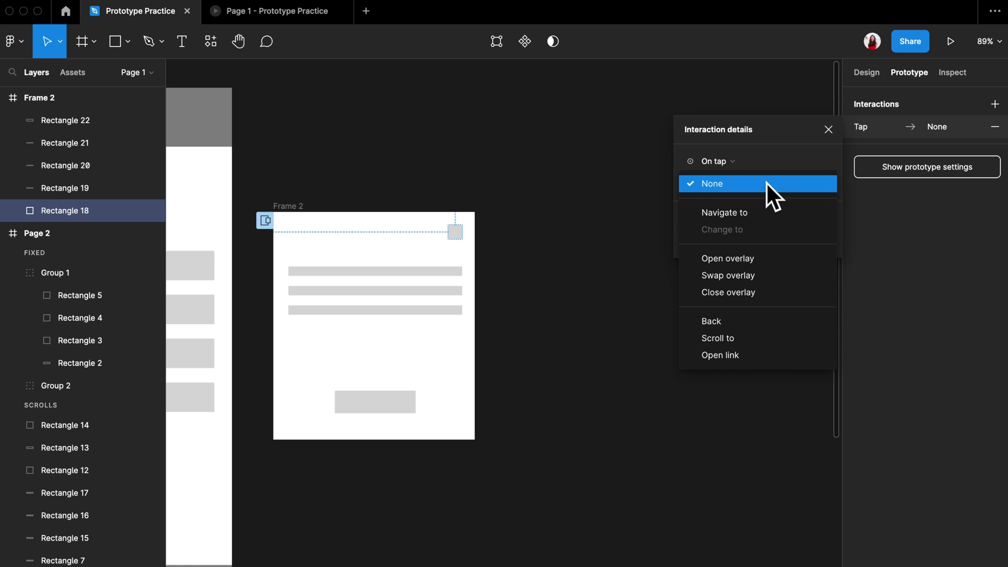
click(747, 298)
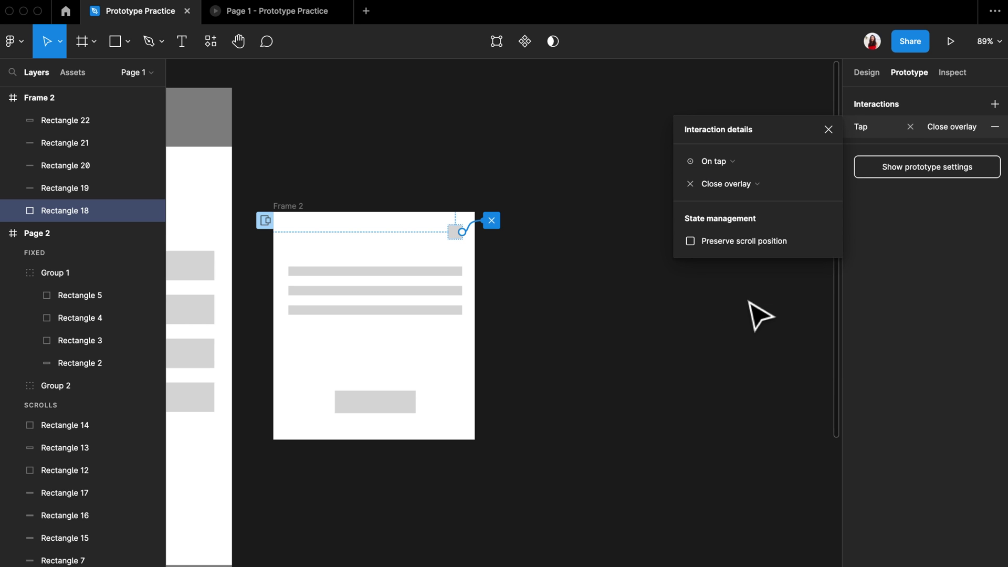
click(639, 303)
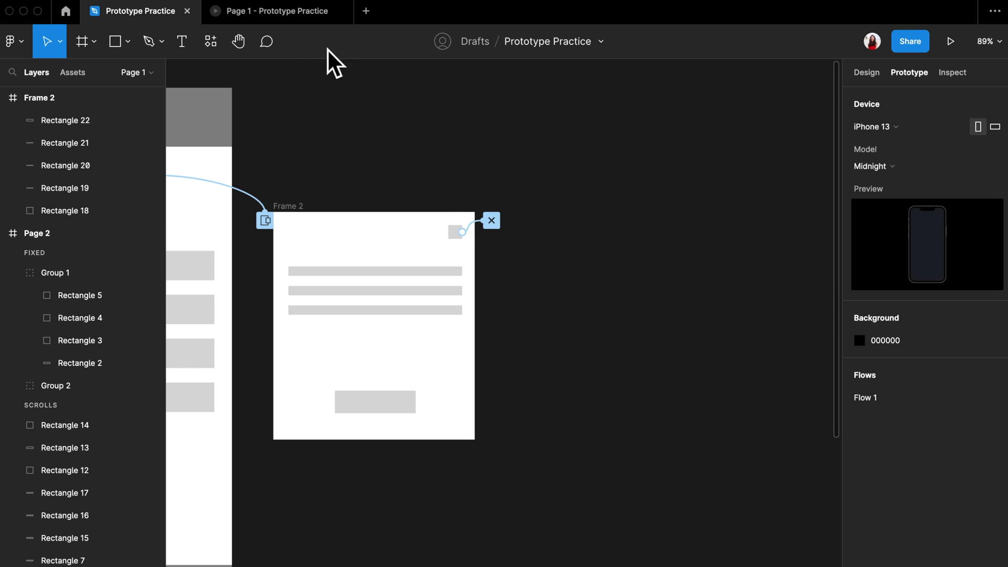
click(275, 20)
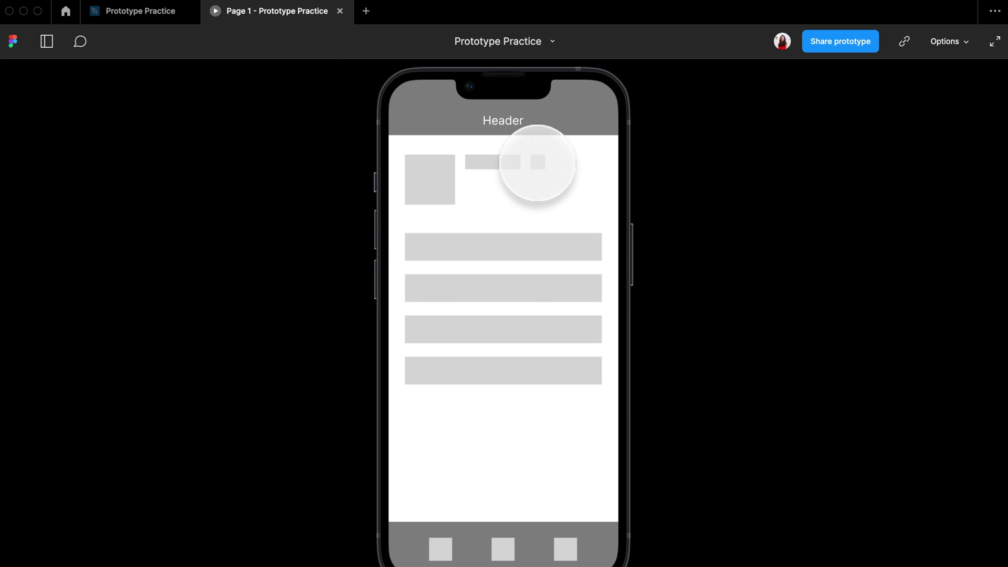
click(537, 162)
click(578, 240)
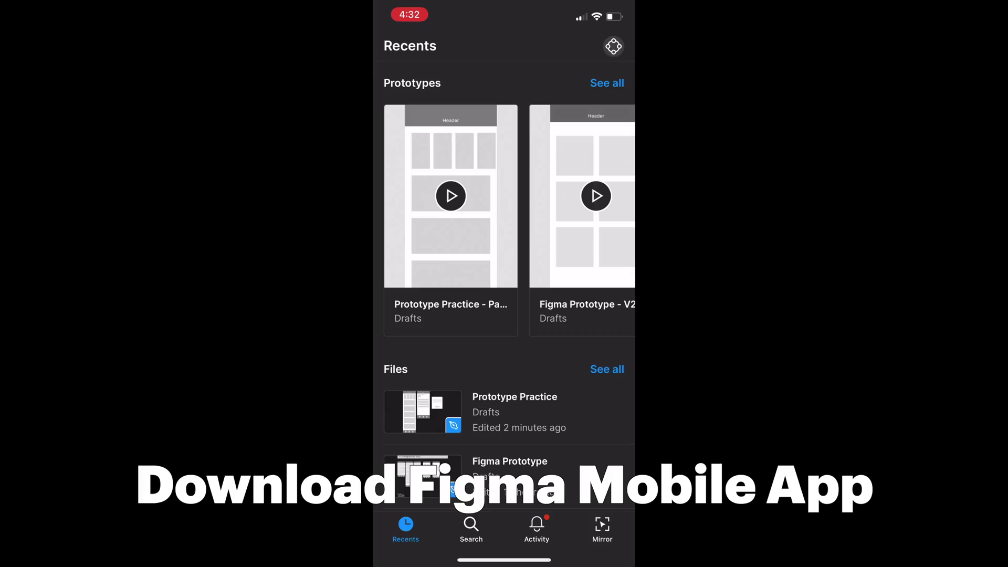
- On the phone's Mirror tab, begin mirroring the Page 1 prototype
click(602, 528)
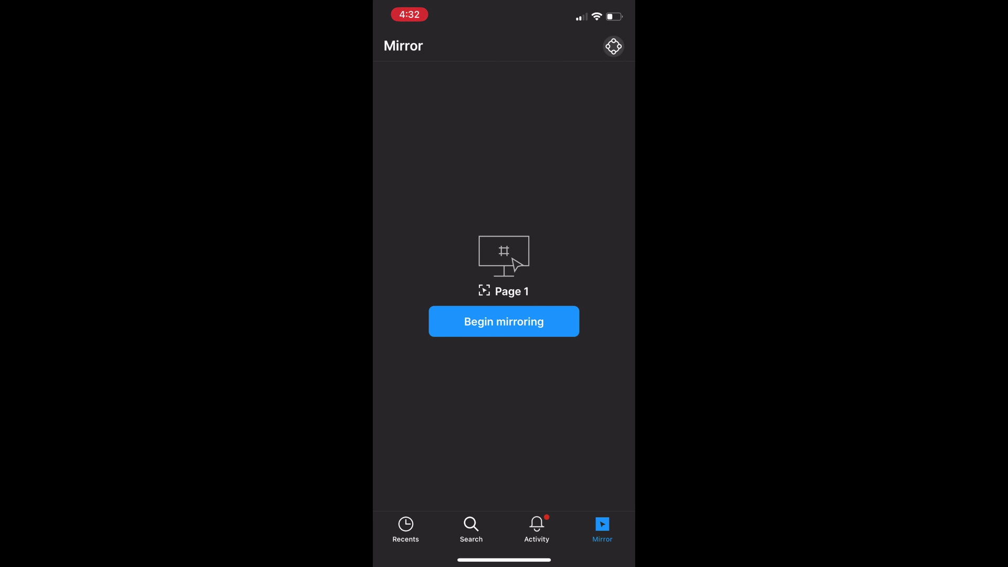
click(504, 321)
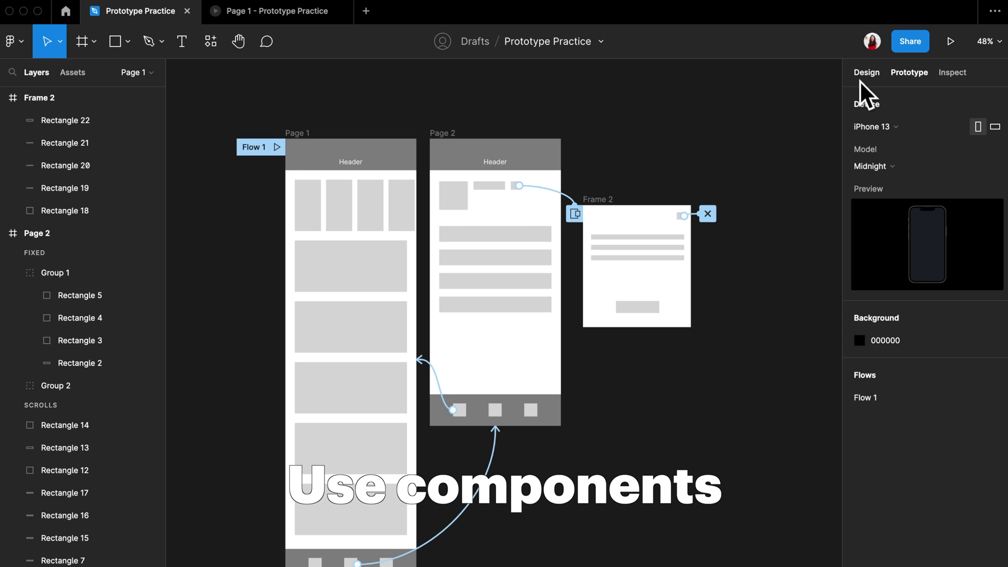
click(861, 78)
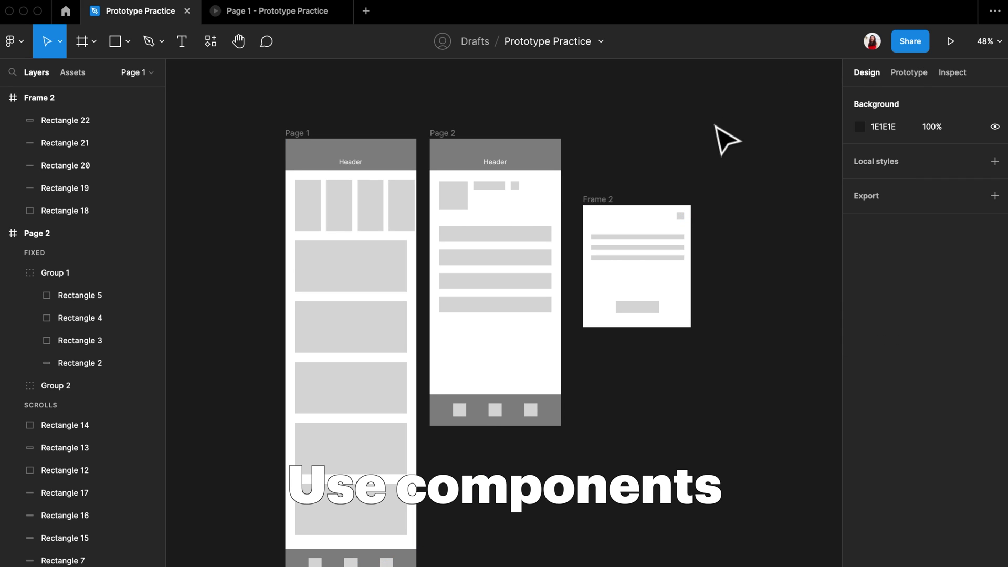
- Move Frame 2 further right and duplicate Page 2 as a new Page 3
drag(608, 211, 809, 204)
click(581, 148)
click(453, 136)
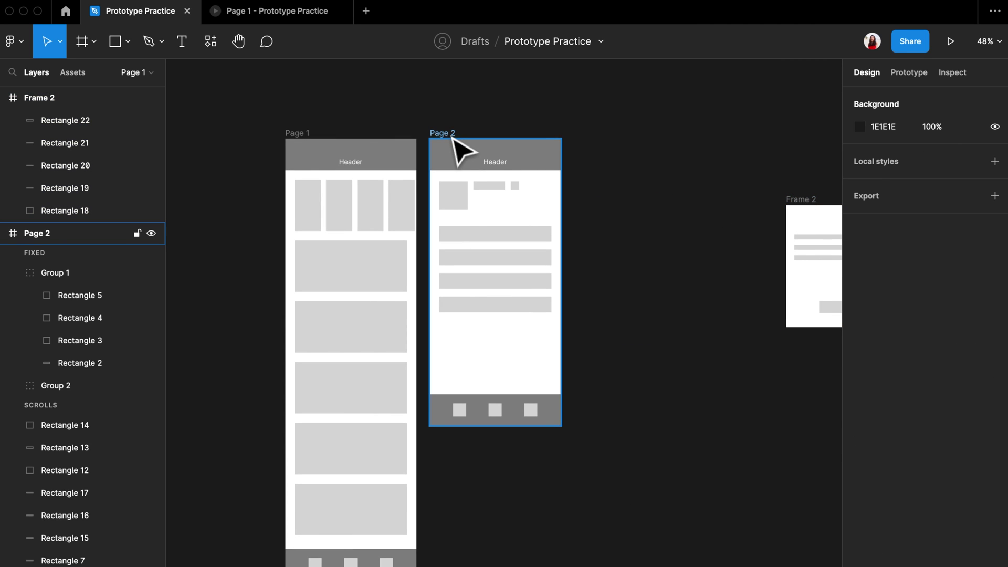
click(453, 138)
key(ctrl+d)
scroll(469, 135, right, 3)
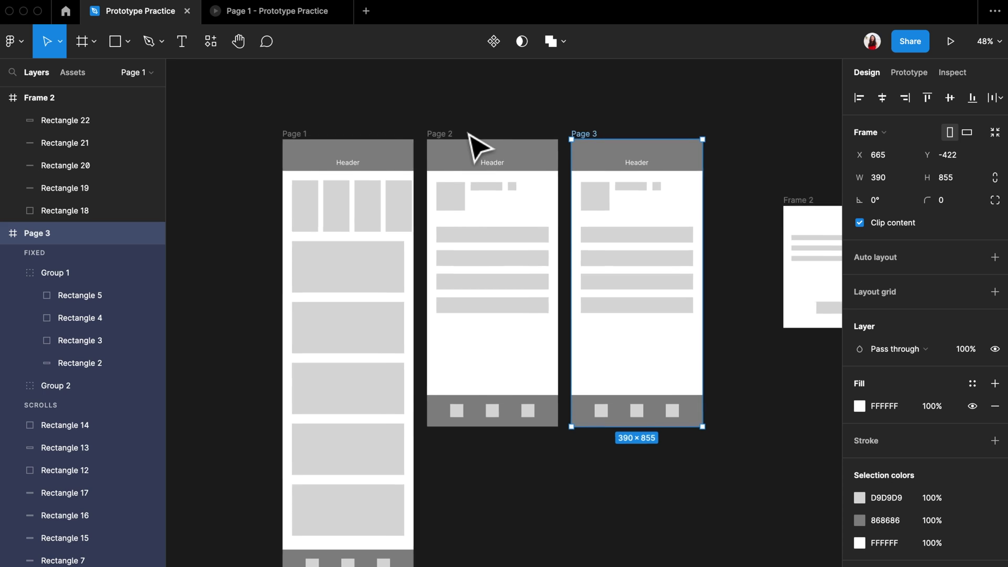
- Delete Page 3's content bars and turn its square into a 2×3 grid of six squares
drag(654, 367, 524, 239)
key(Delete)
scroll(588, 189, up, 3)
click(512, 223)
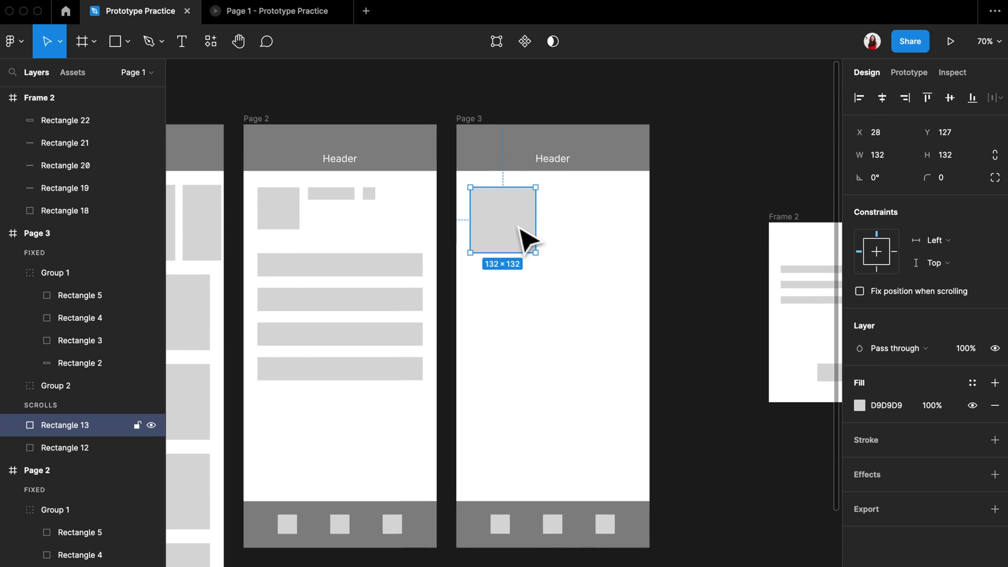
key(ctrl+d)
drag(596, 224, 628, 252)
key(ctrl+d)
drag(522, 229, 522, 315)
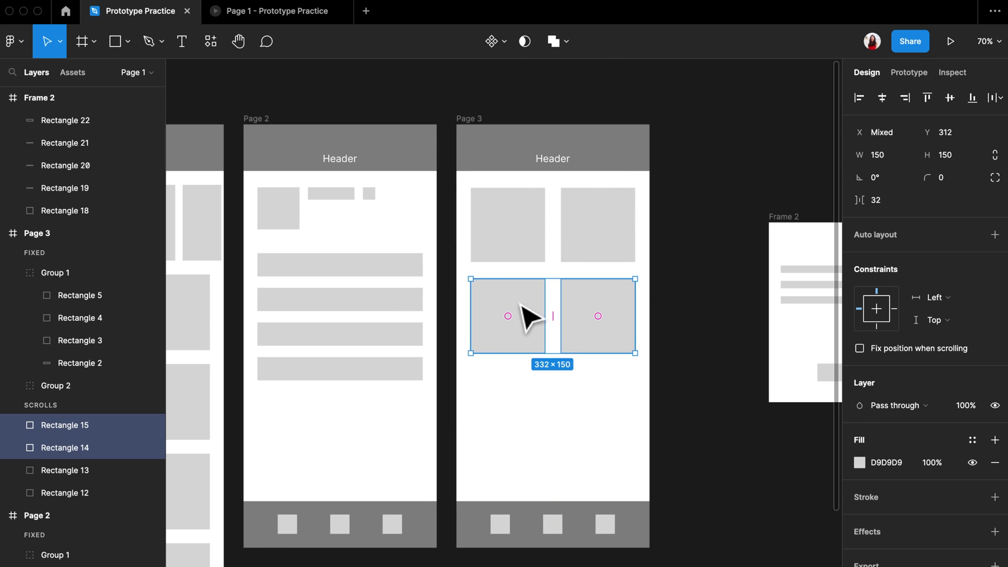
key(ctrl+d)
scroll(522, 420, down, 3)
click(520, 549)
- Duplicate Page 1's bottom nav bar and place the copy left of the pages
scroll(519, 548, up, 1)
scroll(519, 549, left, 3)
click(466, 548)
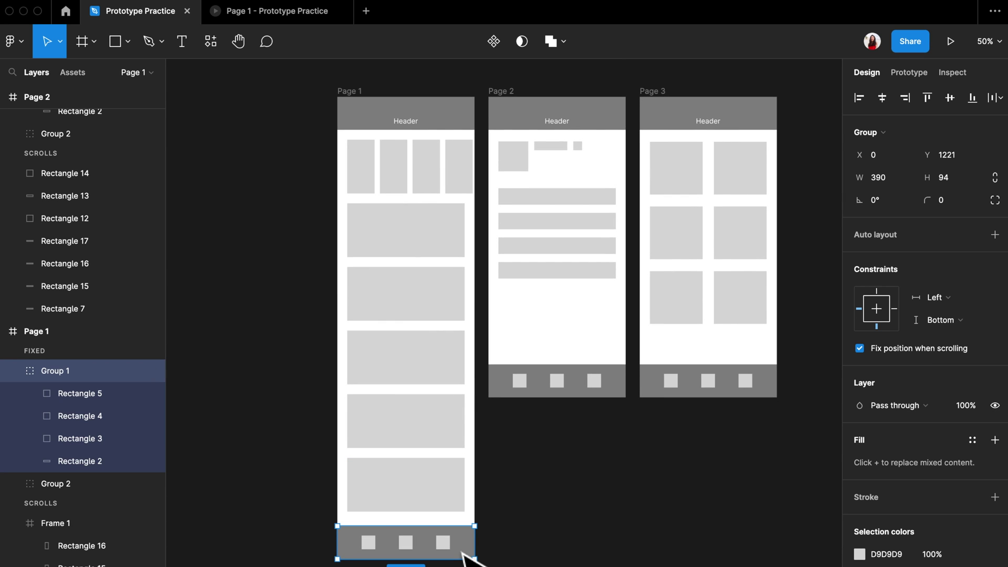
key(ctrl+d)
drag(466, 549, 378, 157)
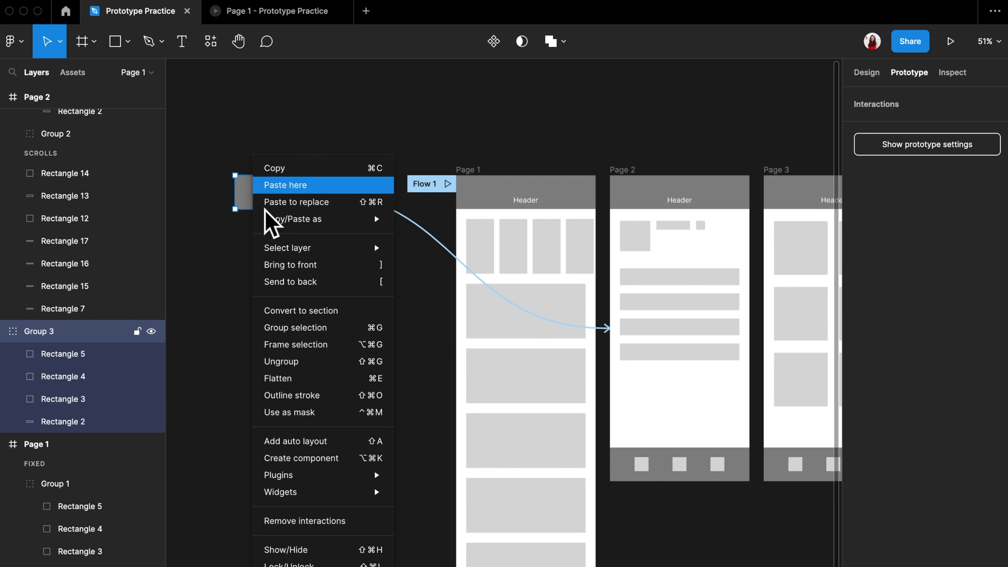
- Make the nav-bar copy a component and link its icon squares to Page 1 and Page 3
click(365, 459)
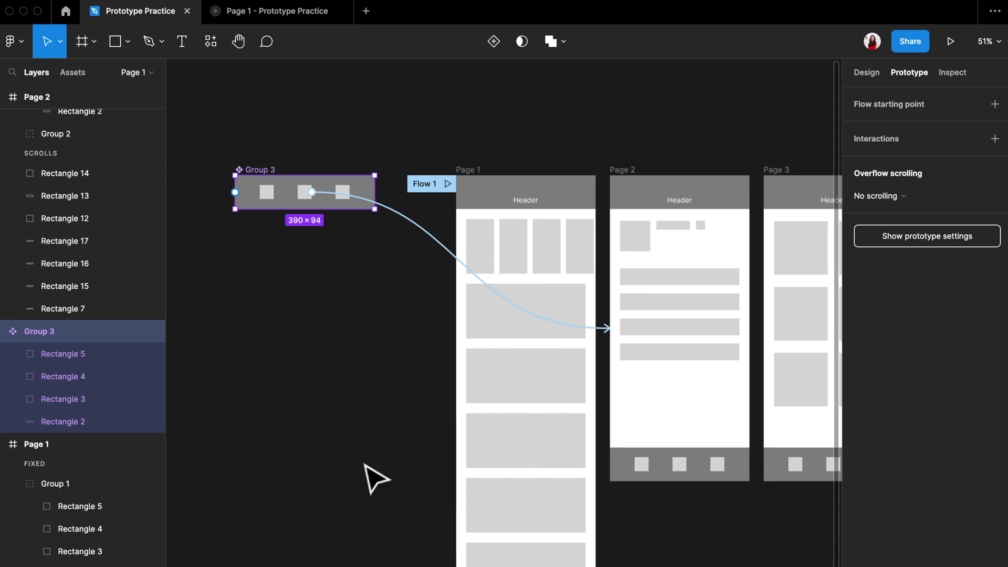
click(363, 294)
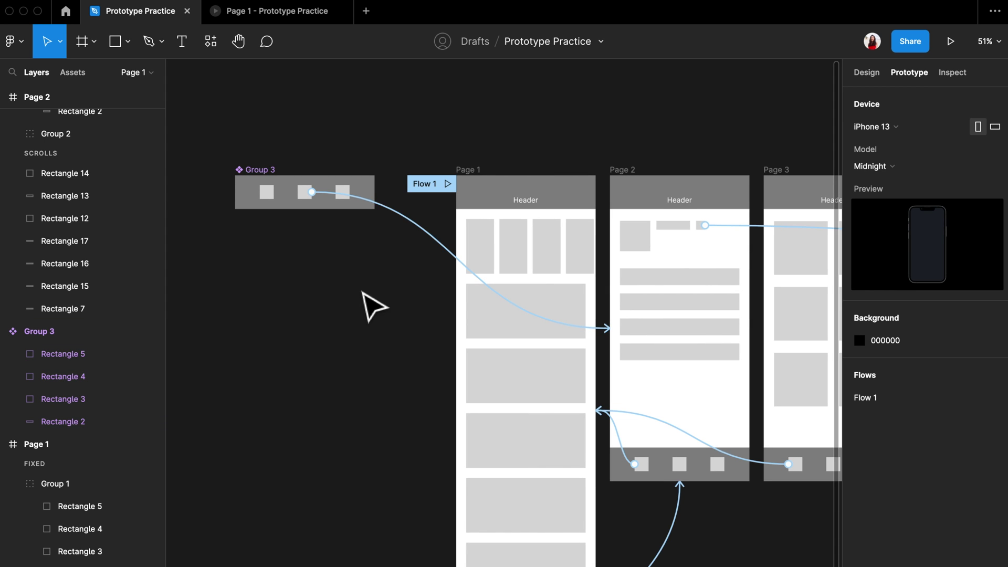
double_click(267, 197)
drag(266, 198, 521, 258)
click(342, 194)
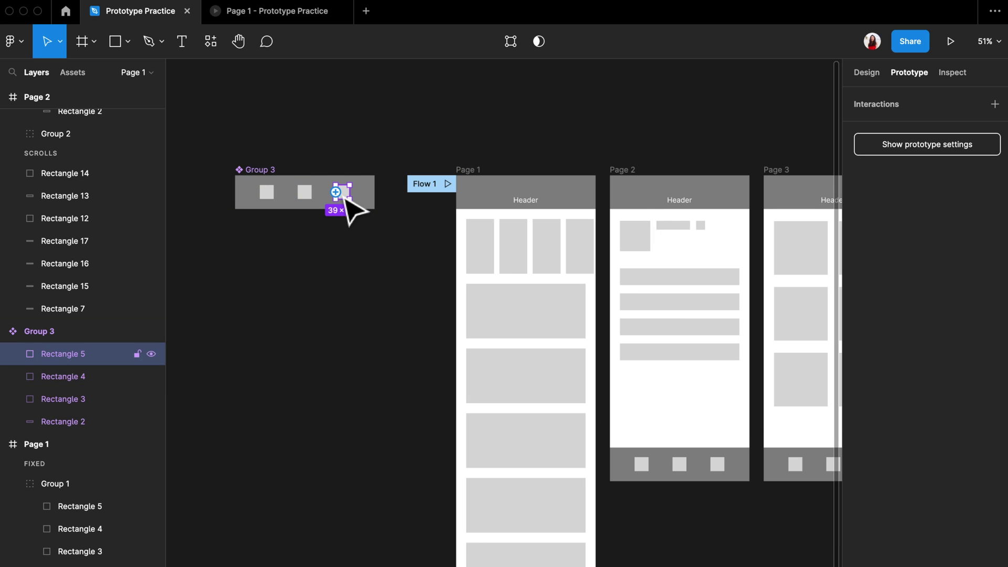
drag(336, 192, 803, 224)
click(396, 317)
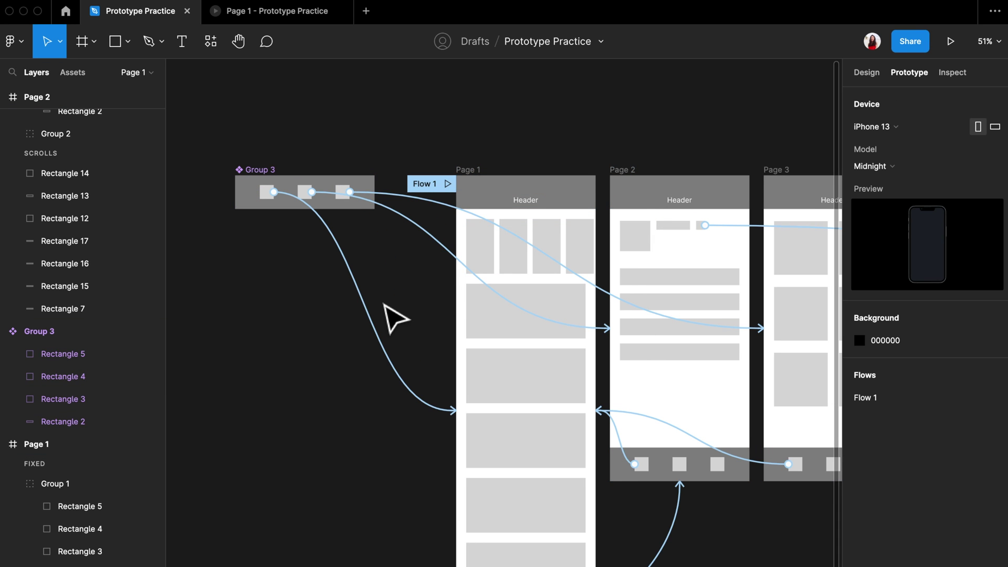
- Rename the component 'Footer' and place an instance at Page 1's bottom
scroll(367, 278, down, 2)
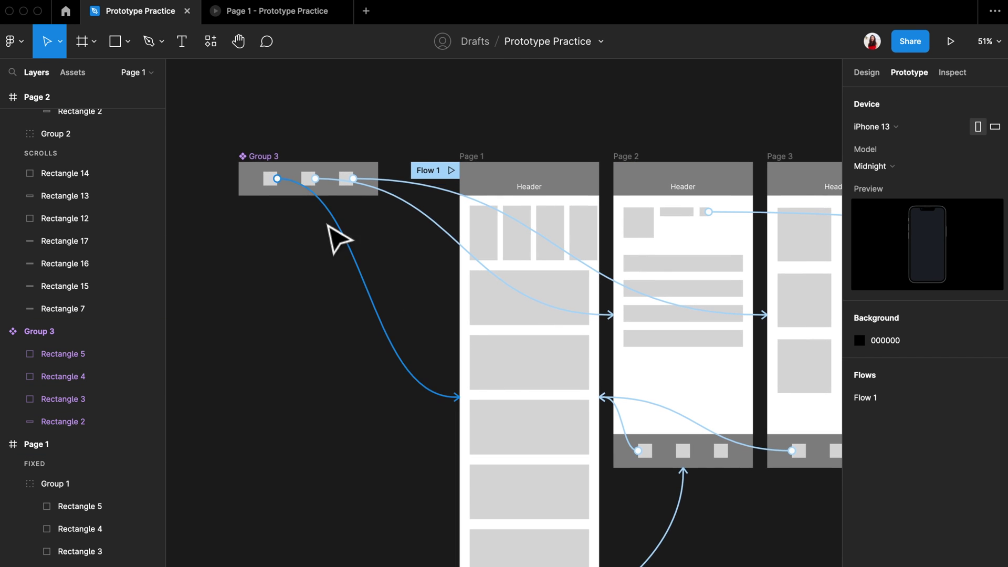
click(270, 175)
double_click(270, 157)
text(Foote)
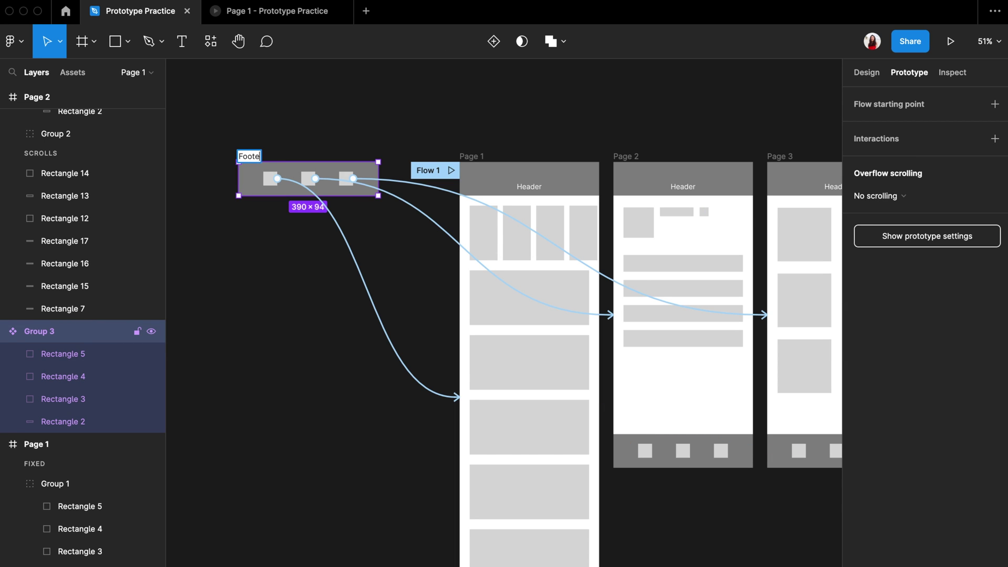
text(r)
click(308, 293)
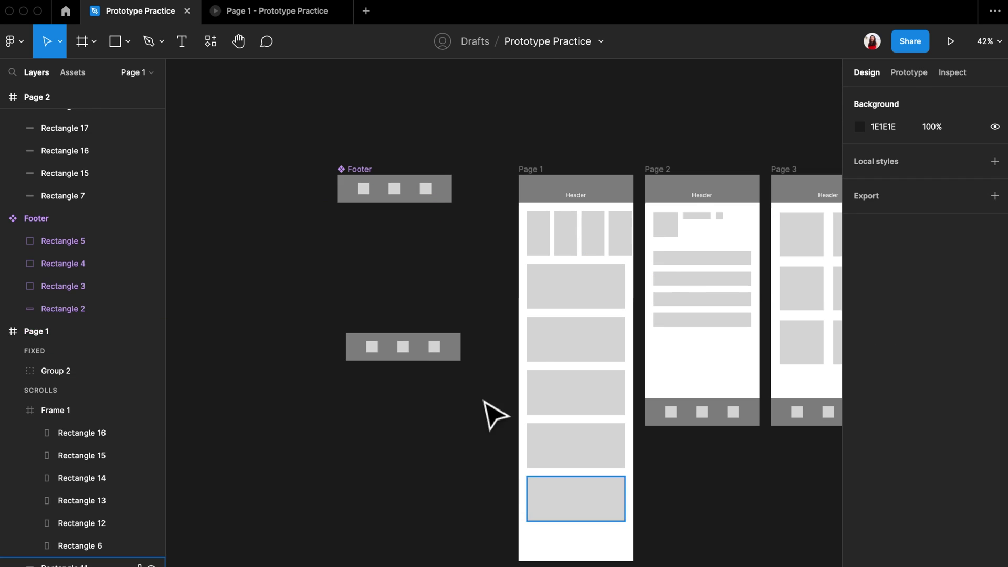
drag(458, 359, 604, 559)
scroll(16, 305, up, 2)
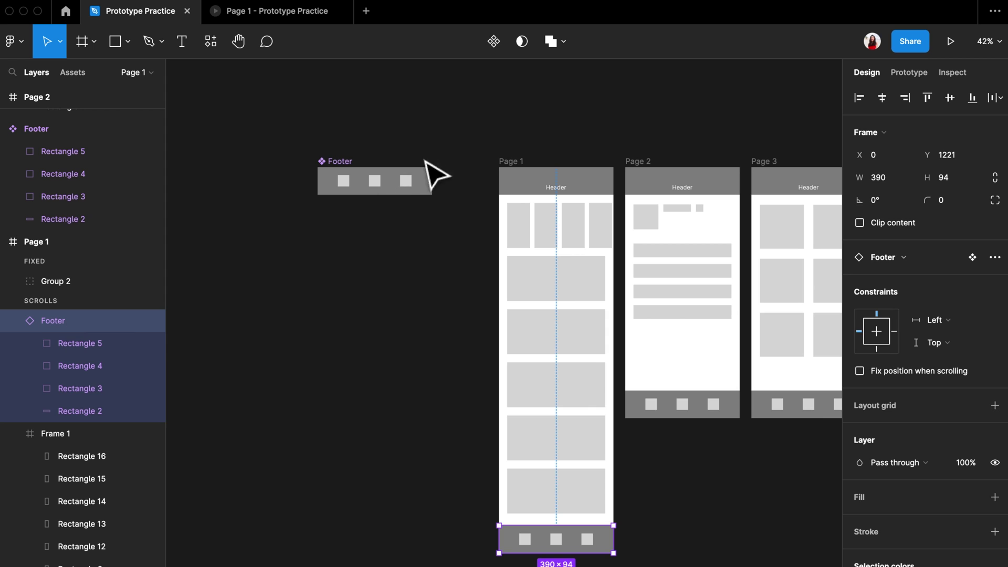
key(Escape)
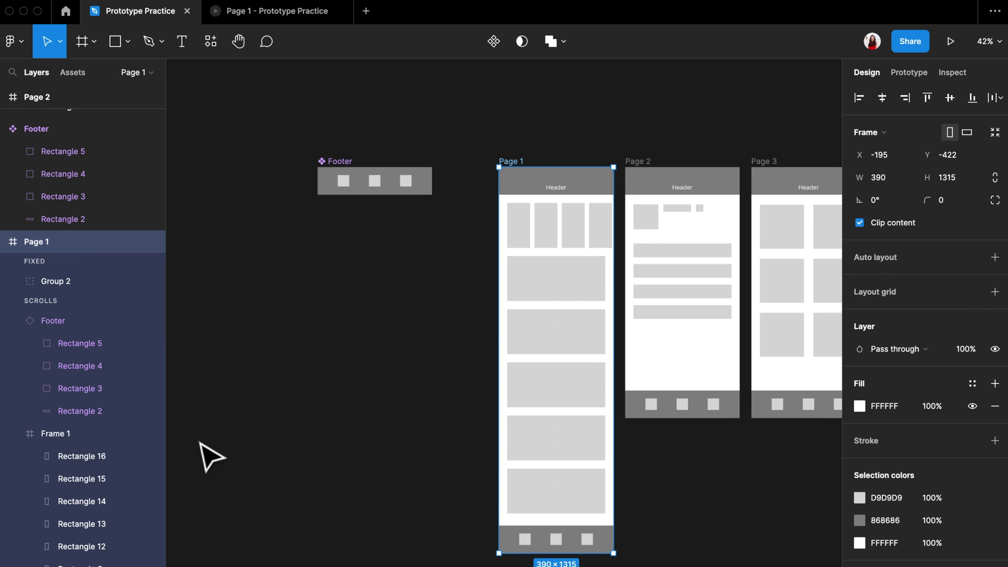
- Constrain Page 1's Footer to Bottom with Fix position enabled
scroll(209, 456, up, 3)
click(599, 545)
click(876, 348)
click(891, 370)
- Replace the old nav bars on Pages 2 and 3 with pasted Footer instances
click(608, 315)
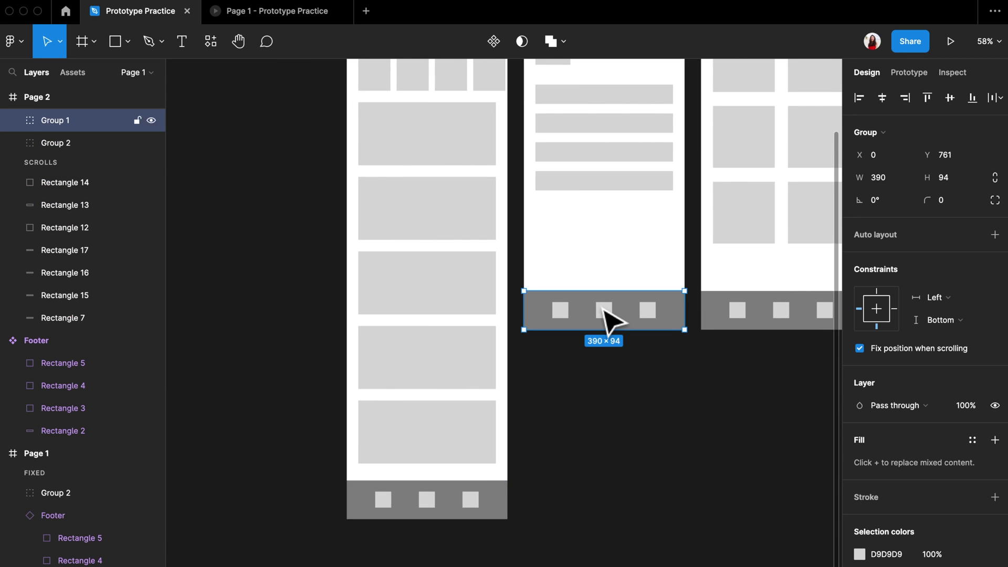
key(shift+1)
key(Delete)
click(551, 137)
key(shift+2)
key(ctrl+v)
key(shift+1)
click(659, 414)
key(Delete)
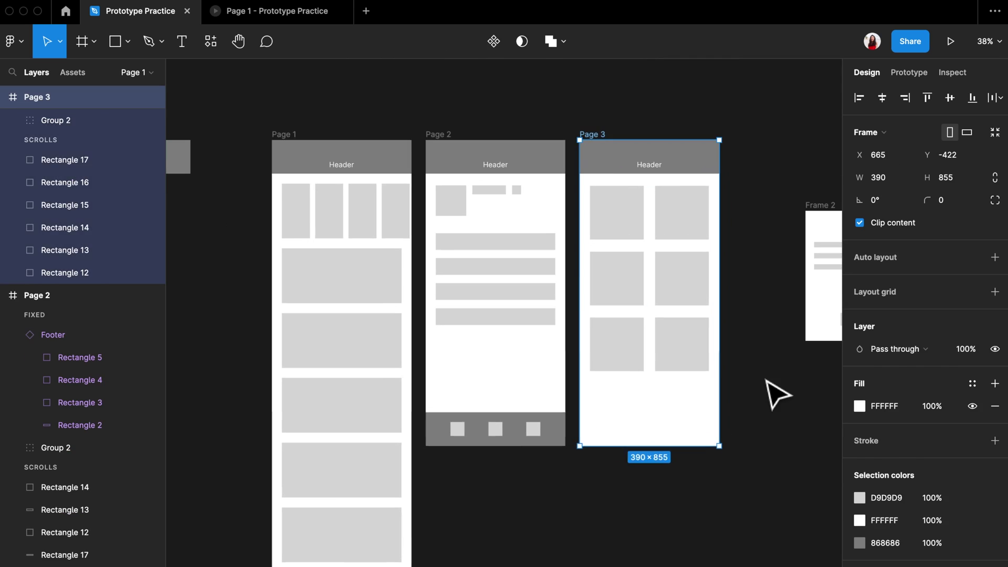
key(ctrl+v)
click(672, 504)
scroll(288, 162, left, 3)
- Change the Footer's third icon fill to bright blue 31B4EC
double_click(277, 148)
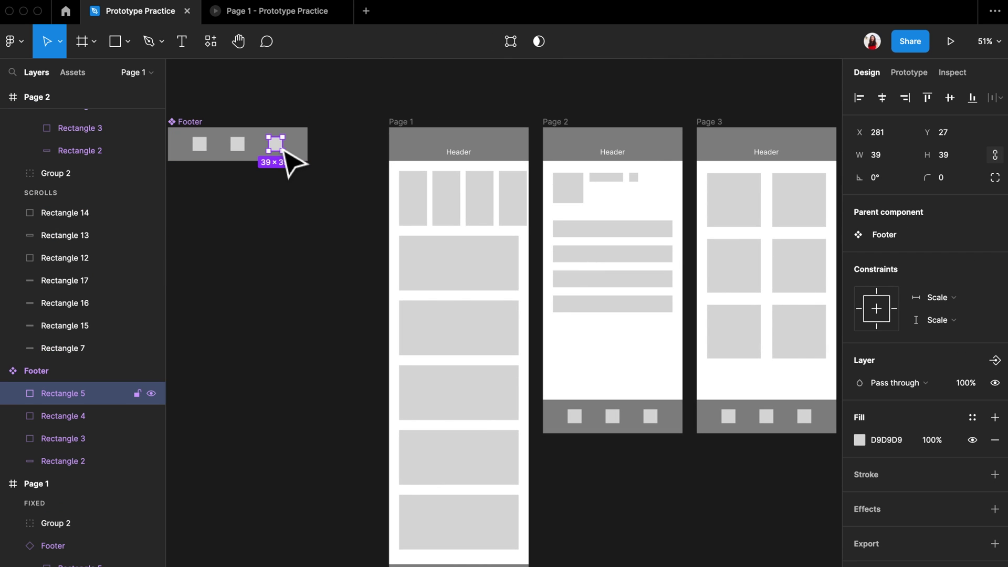
click(865, 441)
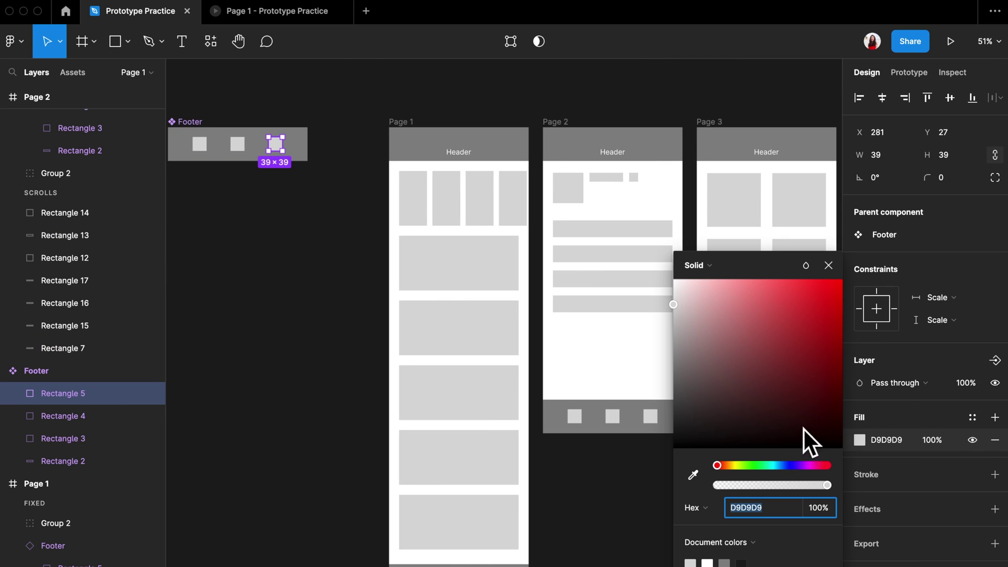
click(777, 465)
drag(780, 323, 807, 291)
scroll(613, 321, right, 5)
scroll(614, 321, down, 3)
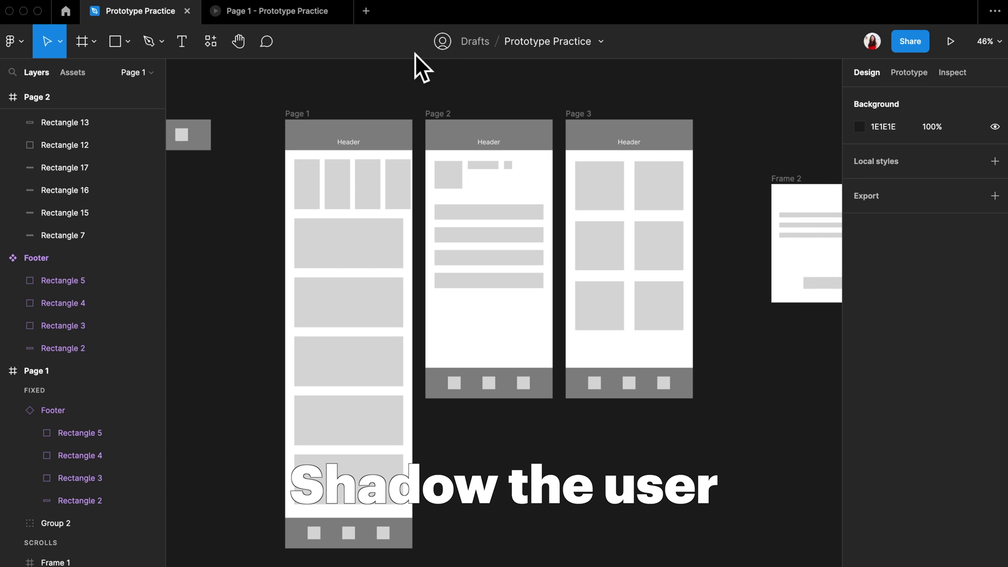
- Open the prototype and copy its view-only share link
click(299, 22)
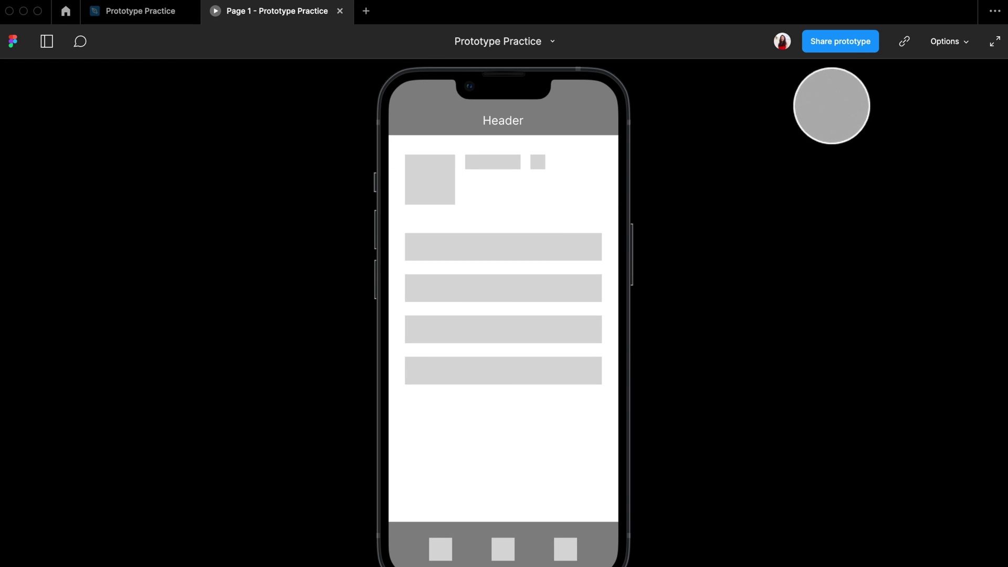
click(846, 51)
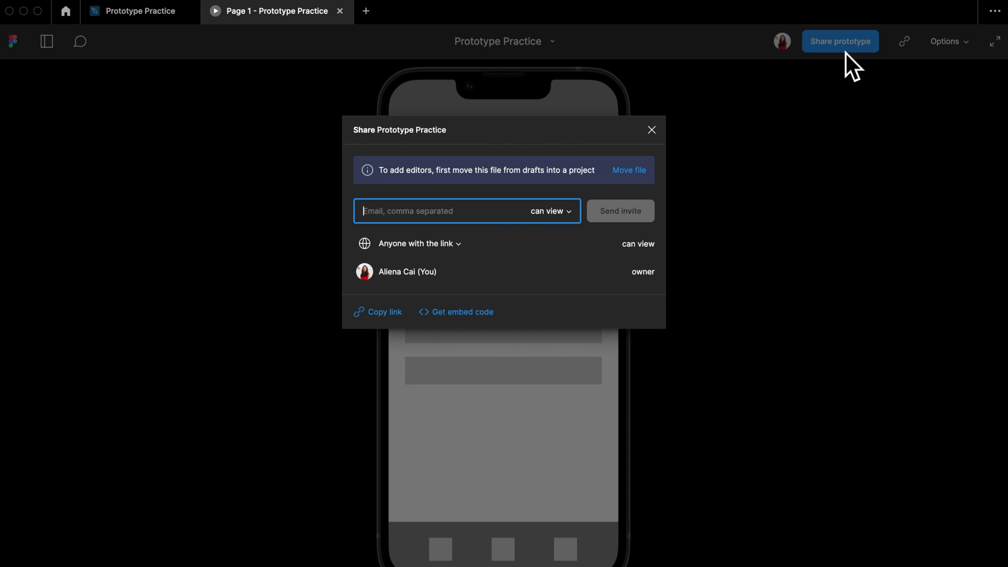
click(391, 315)
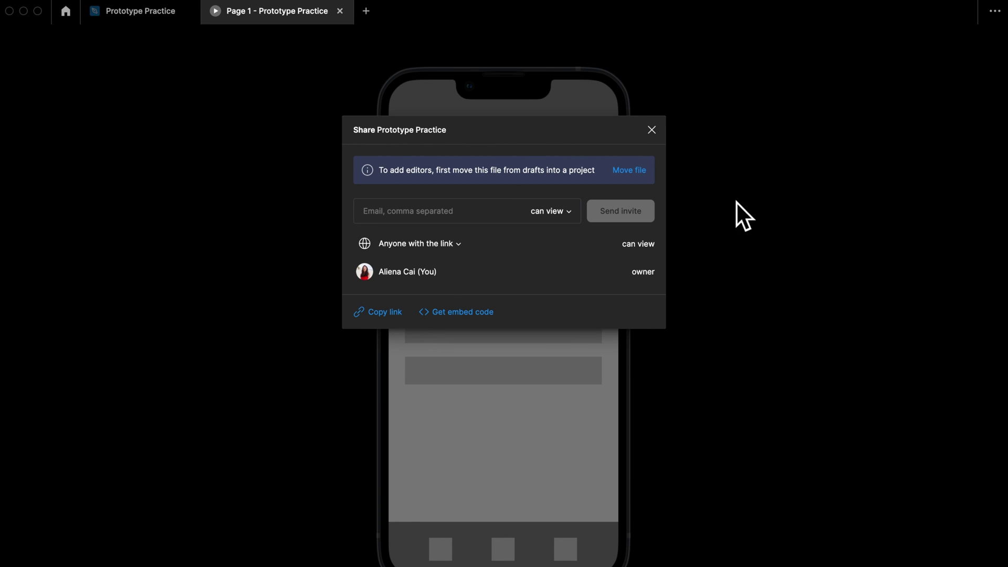
click(656, 139)
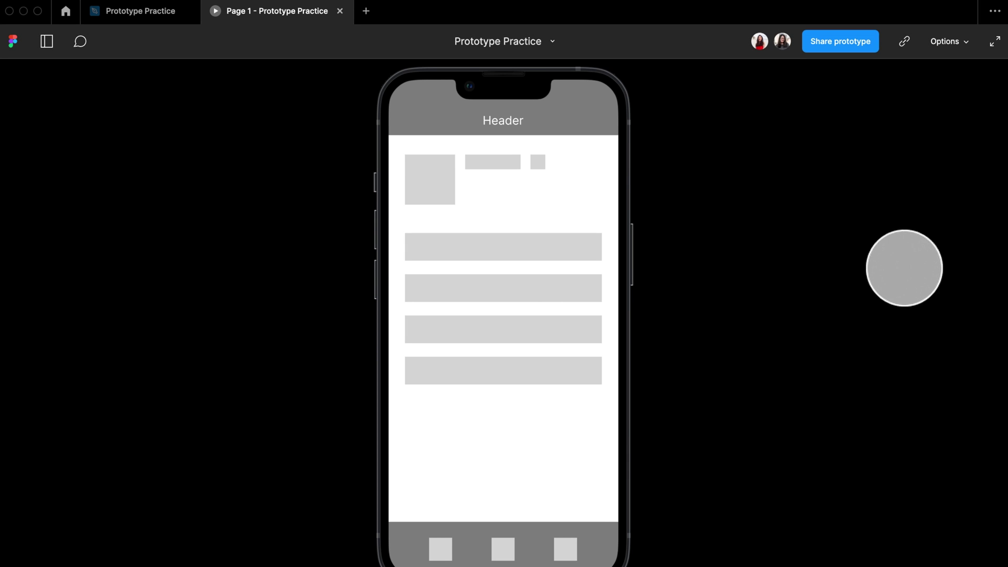
- Follow the other viewer as they move to Page 3 and back to the list page
click(788, 44)
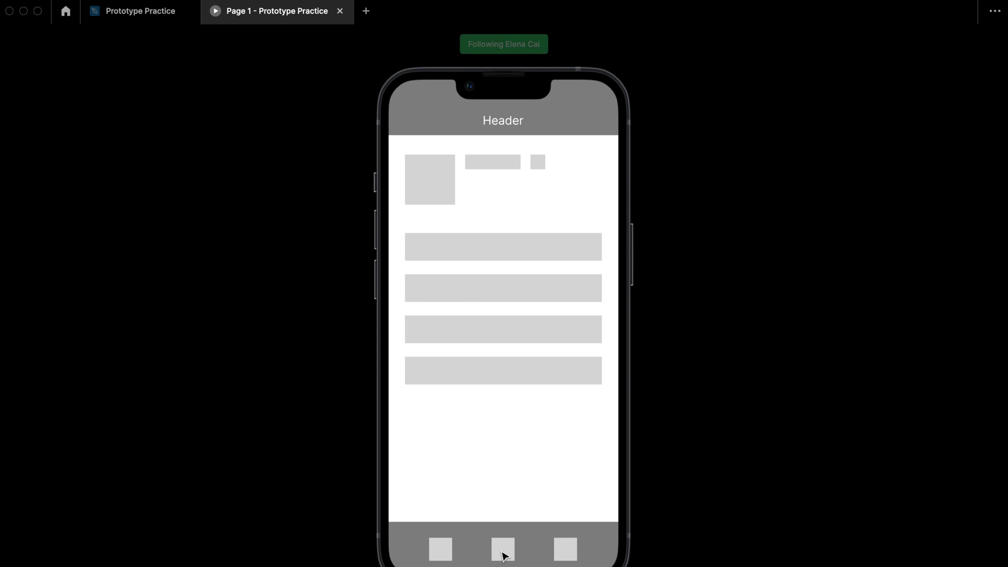
click(574, 549)
click(497, 557)
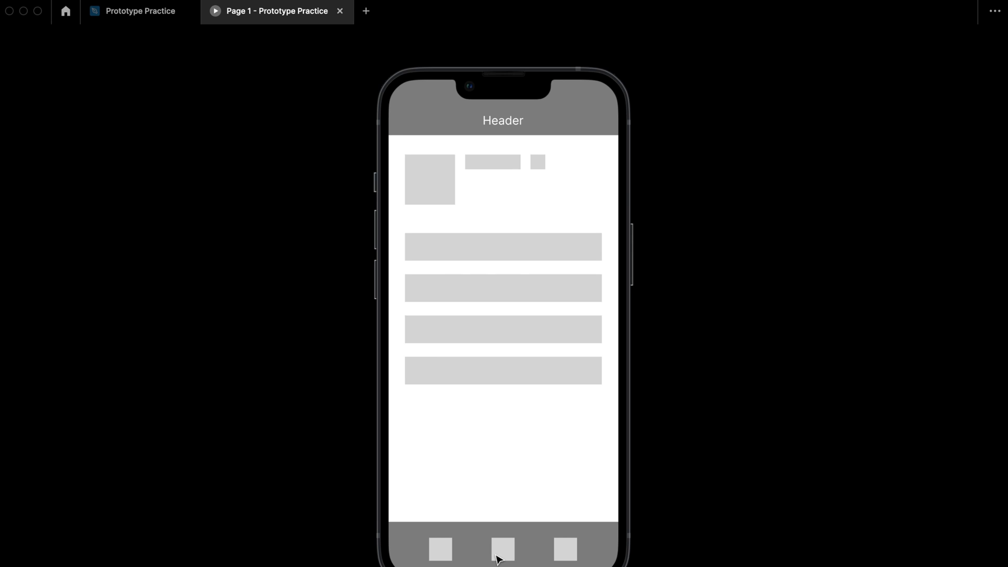